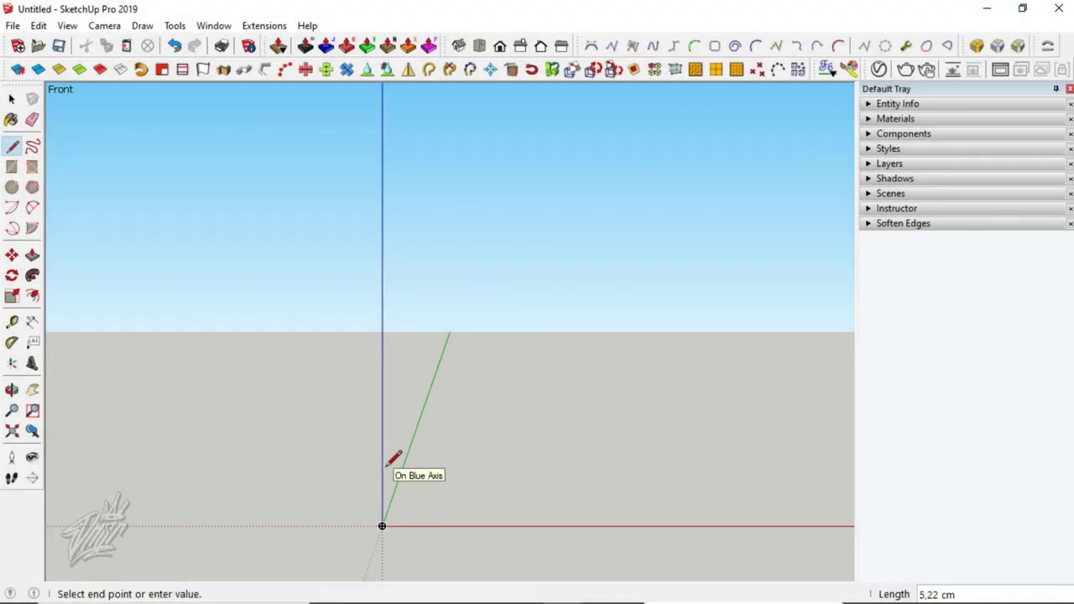
Step: Draw the 23,8 vertical line and extrude it by 3 into a tall rectangular face
type("23,8")
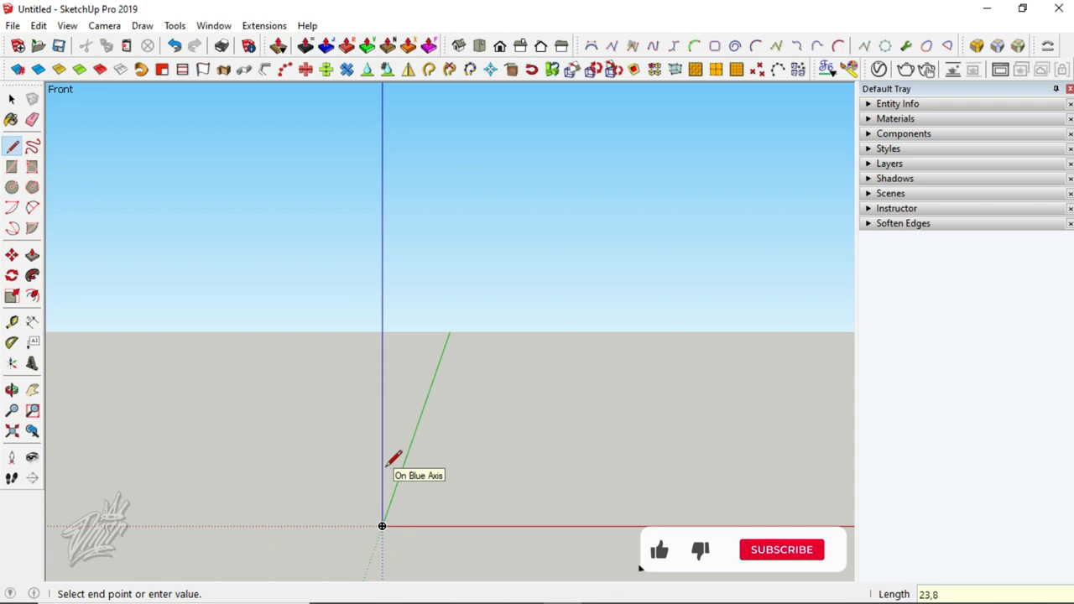
key("Return")
key("space")
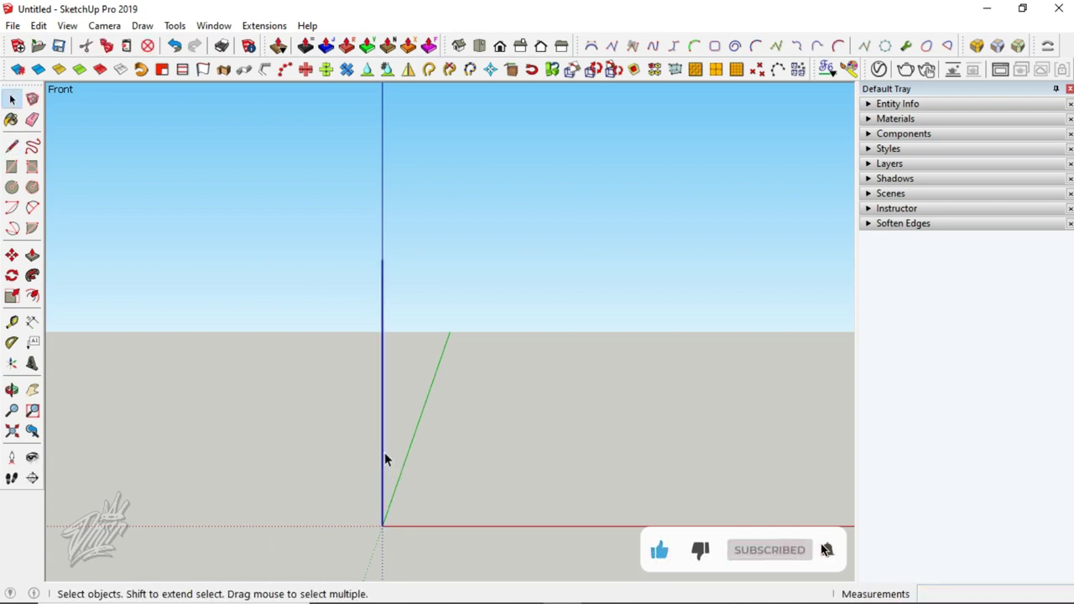
left_click(223, 69)
left_click(381, 287)
type("3")
key("Return")
key("space")
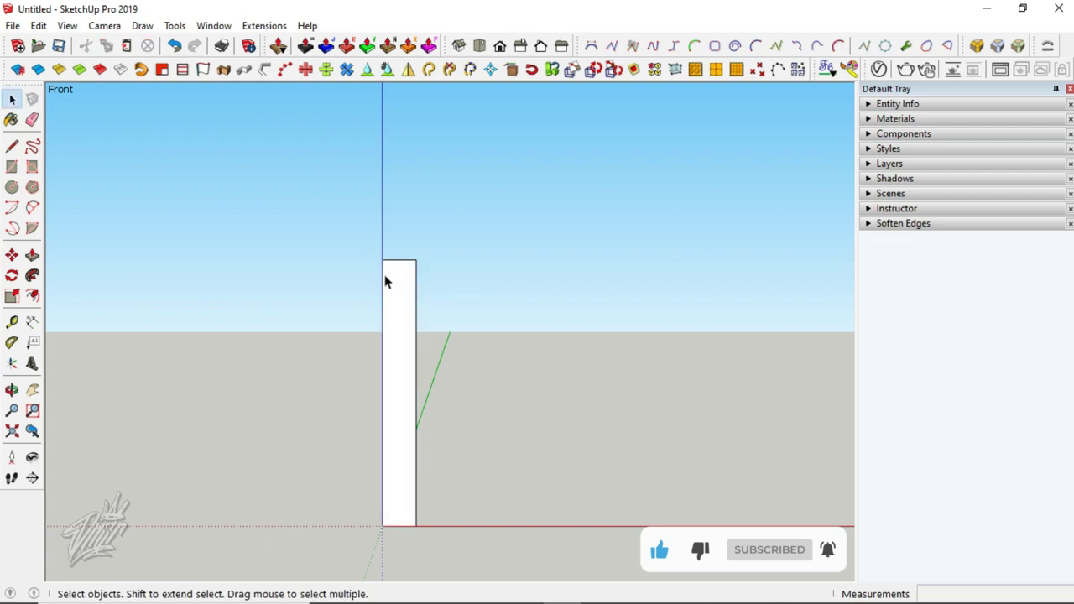
Step: Draw short offset lines at the face's top-left corner, including a 1,2 line along the top
key("l")
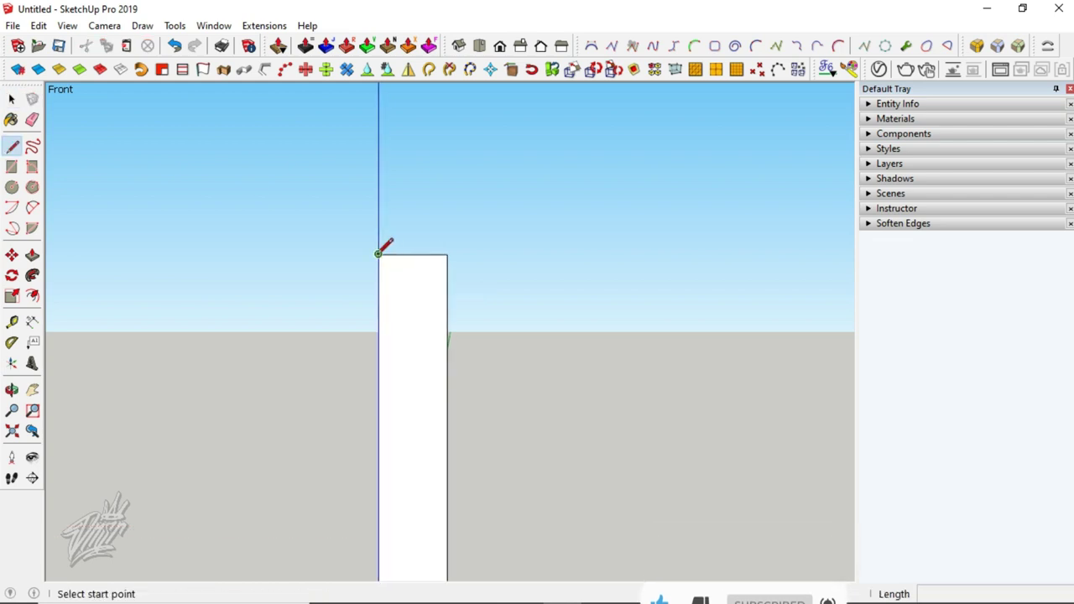
left_click(378, 253)
type("1,07")
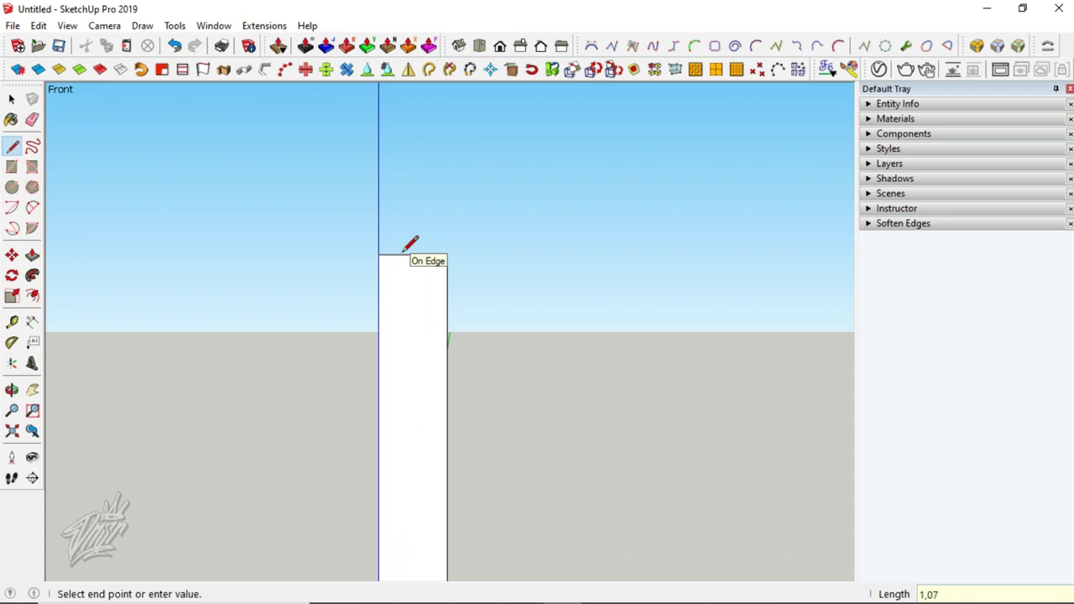
key("Return")
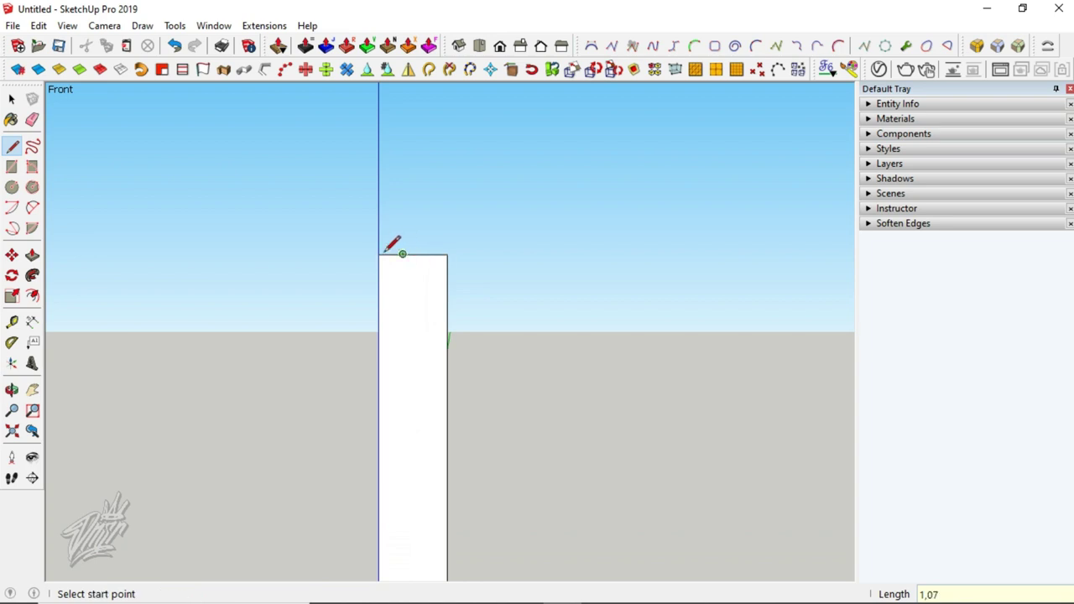
left_click(377, 254)
type(",31")
key("Return")
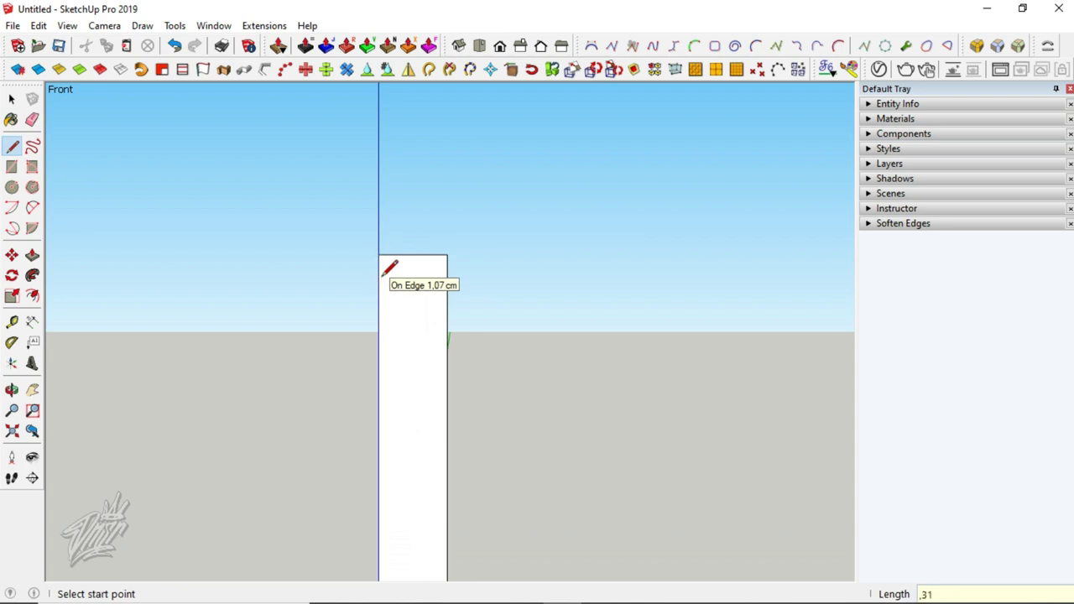
left_click(379, 260)
type("1,2")
key("Return")
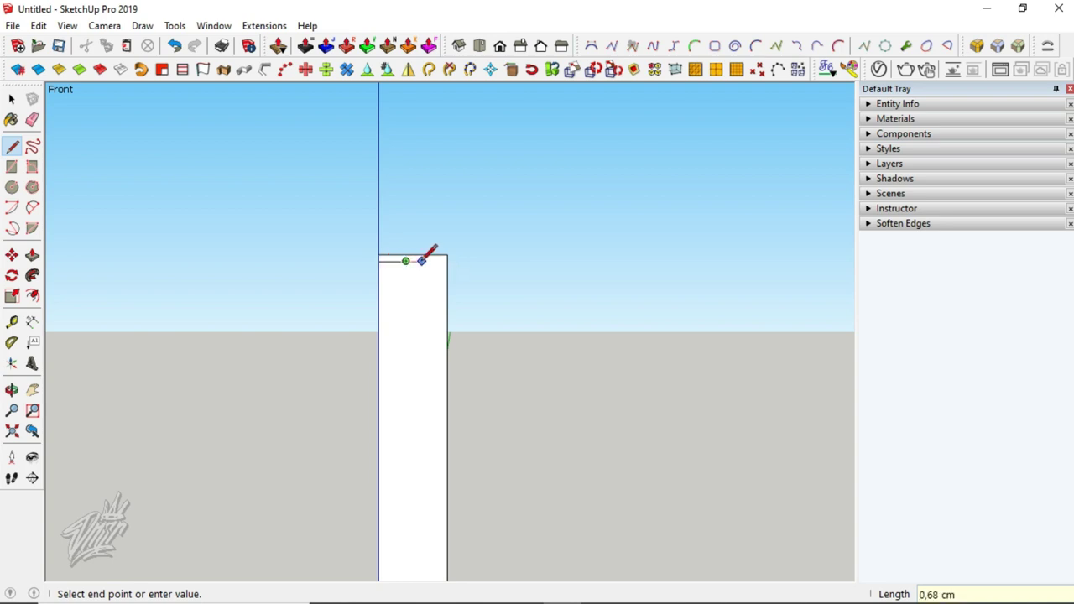
Step: Step down the left edge and draw a 1,24 horizontal line in from it
key("Escape")
left_click(378, 260)
type(",57")
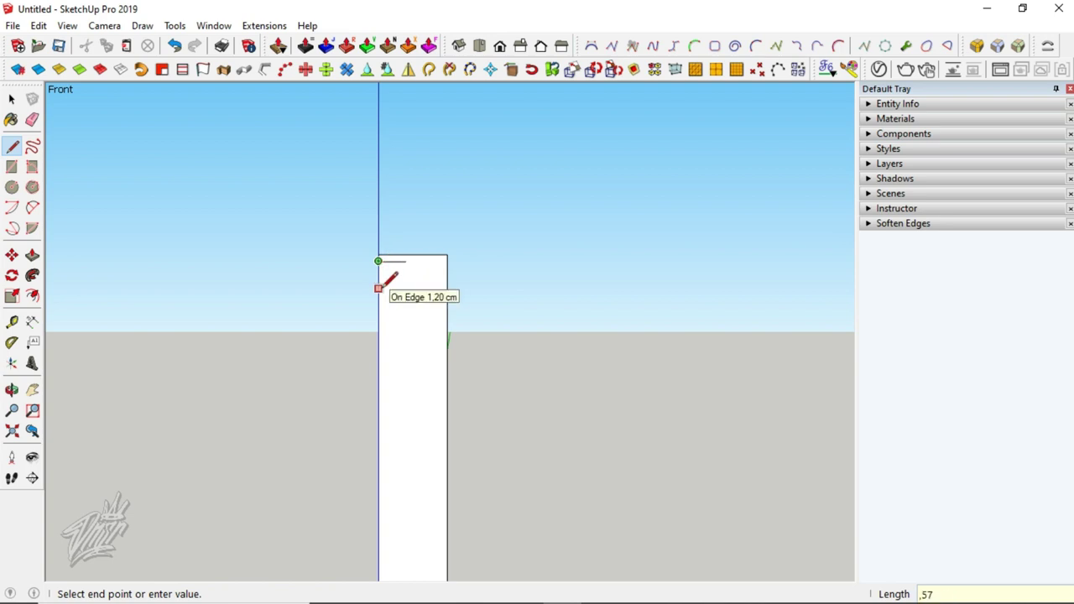
key("Escape")
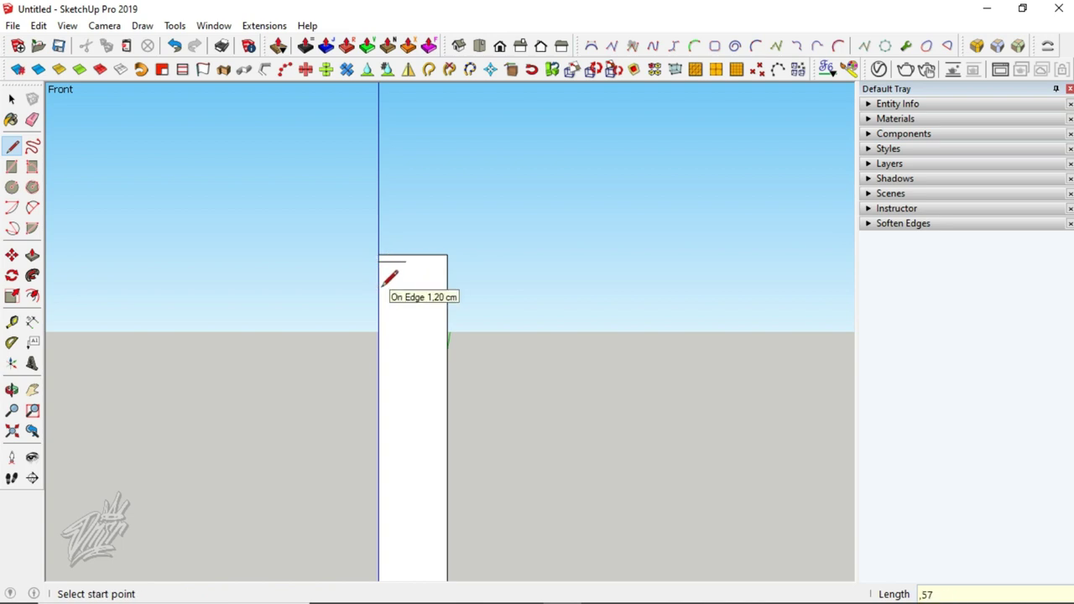
left_click(378, 274)
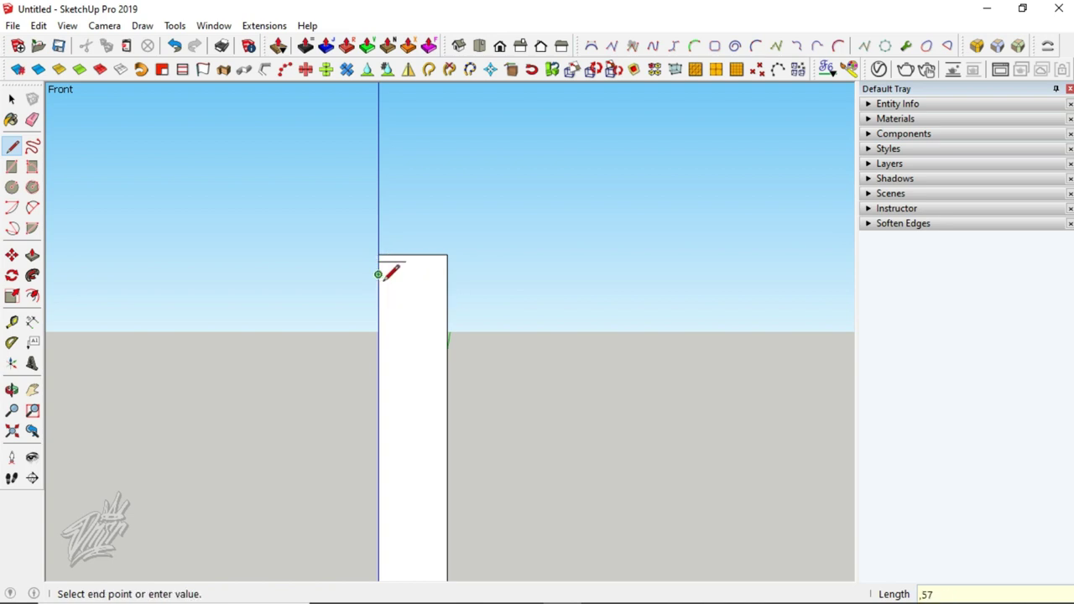
type("4")
key("Return")
Step: Step 0,59 down the left edge and draw a 1,15 horizontal line
scroll(406, 273, "up", 3)
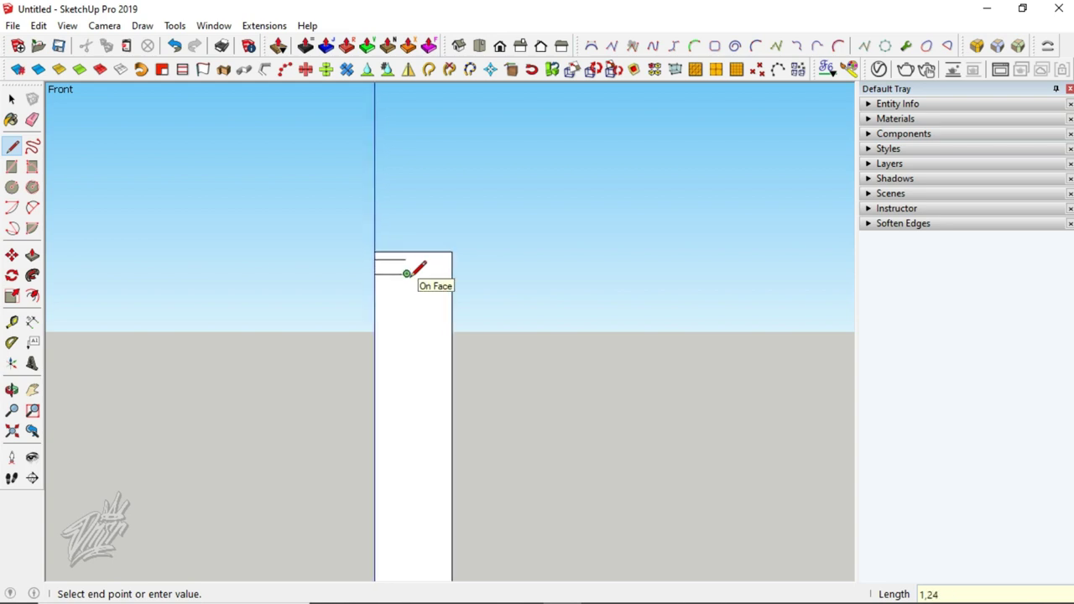
key("Escape")
left_click(346, 270)
type(",5")
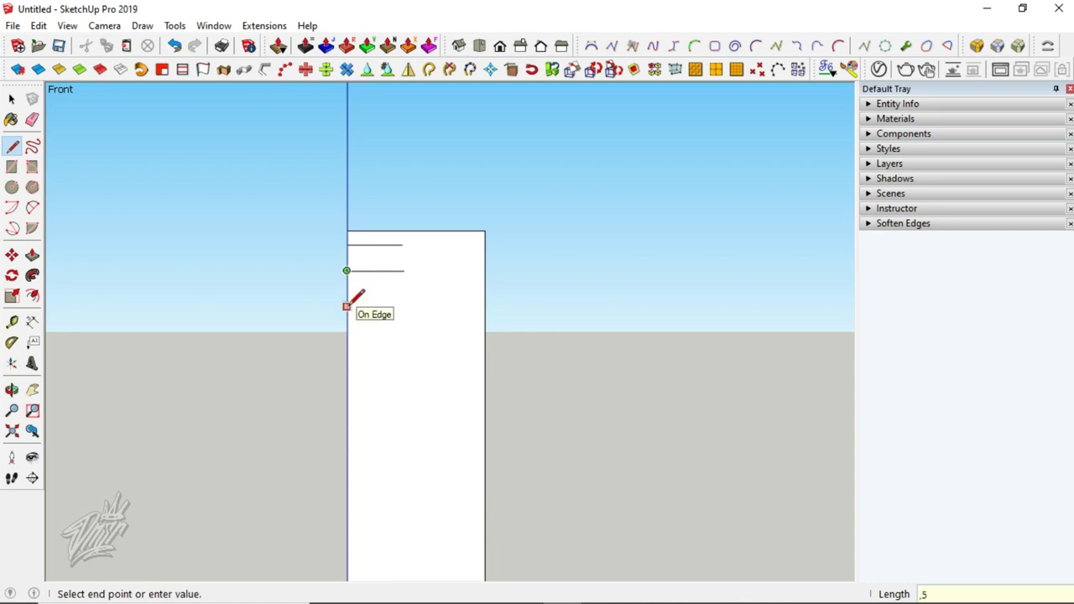
type("9")
key("Return")
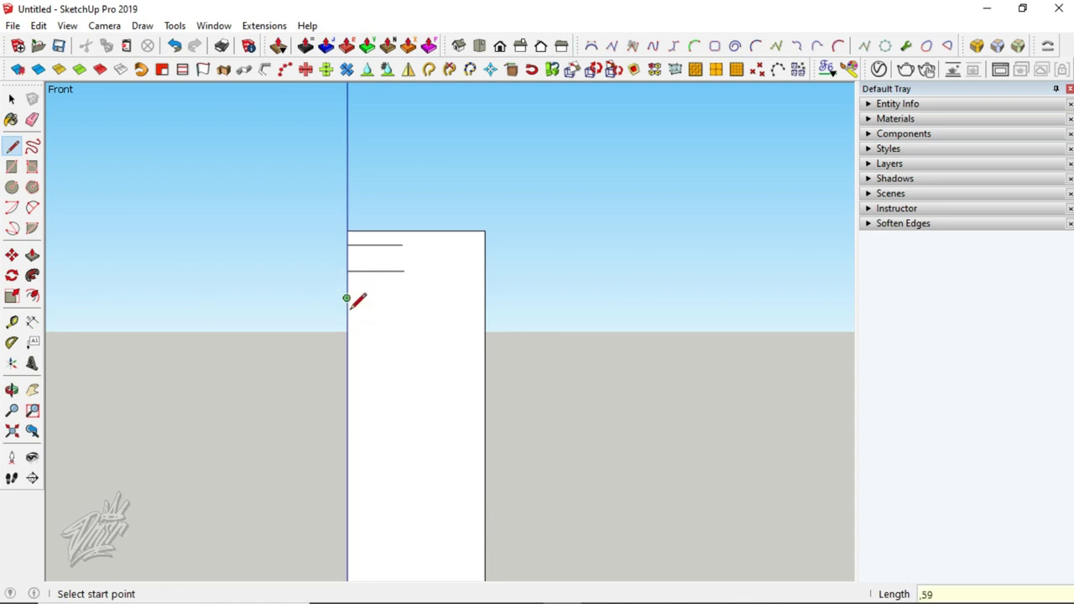
left_click(348, 297)
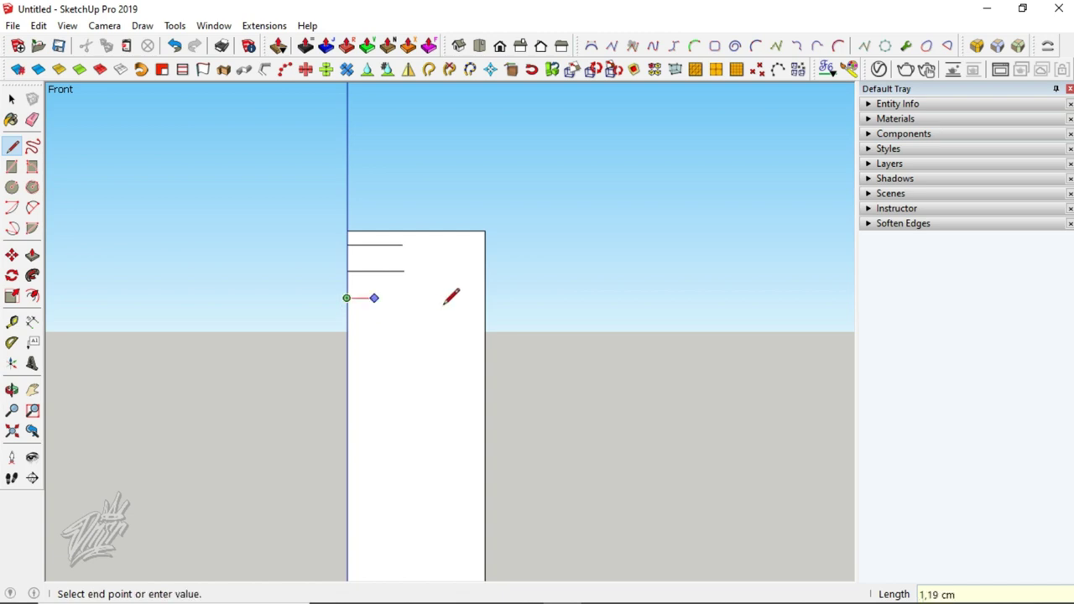
type("1,15")
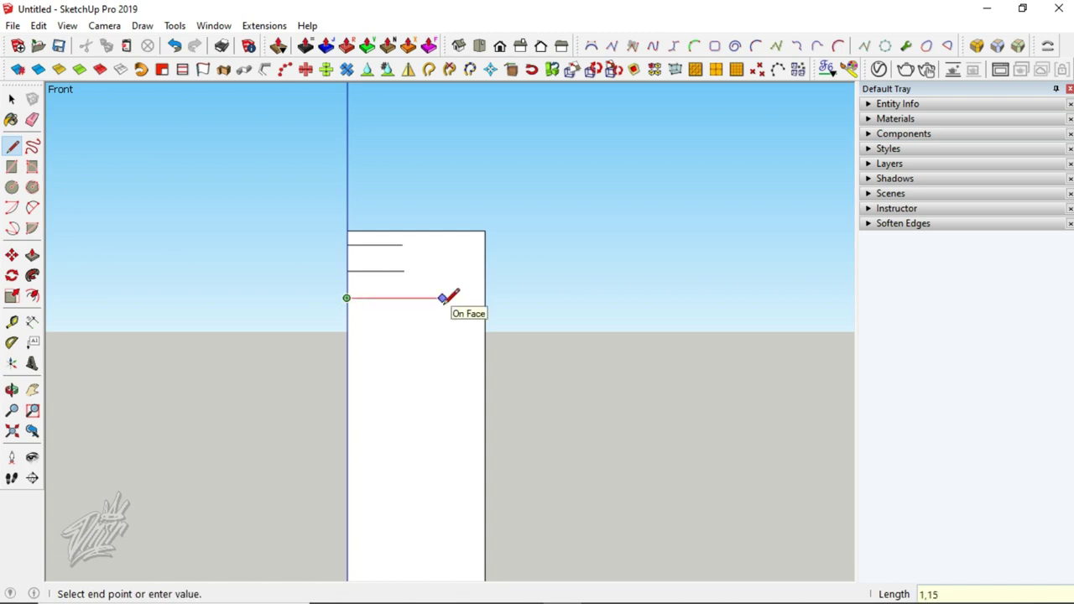
key("Return")
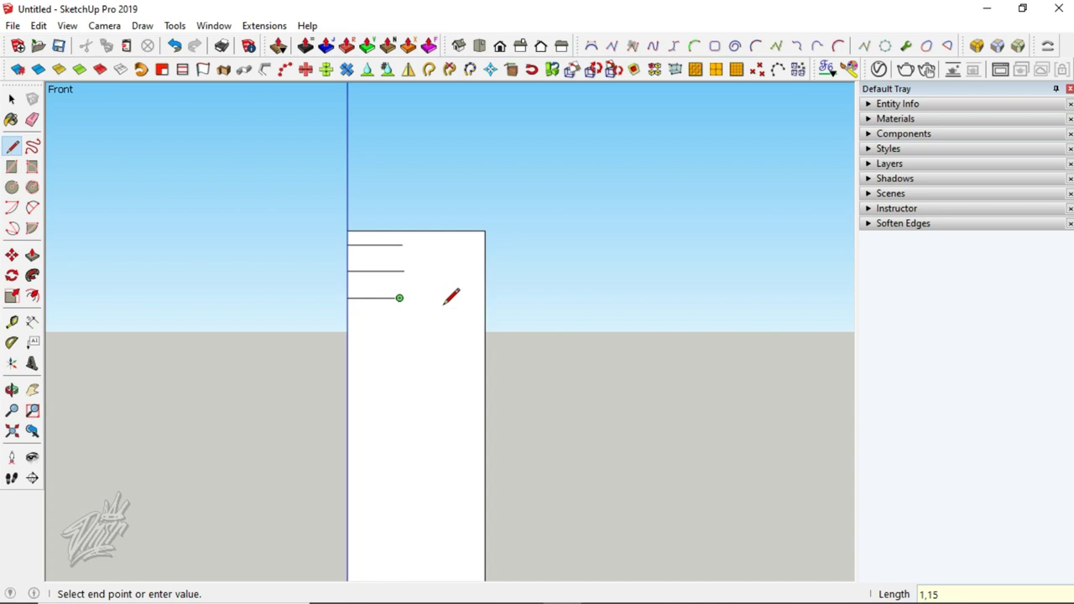
Step: Step 0,11 further down and draw a closely spaced horizontal line of about 1,65
left_click(346, 298)
type(",")
key("Return")
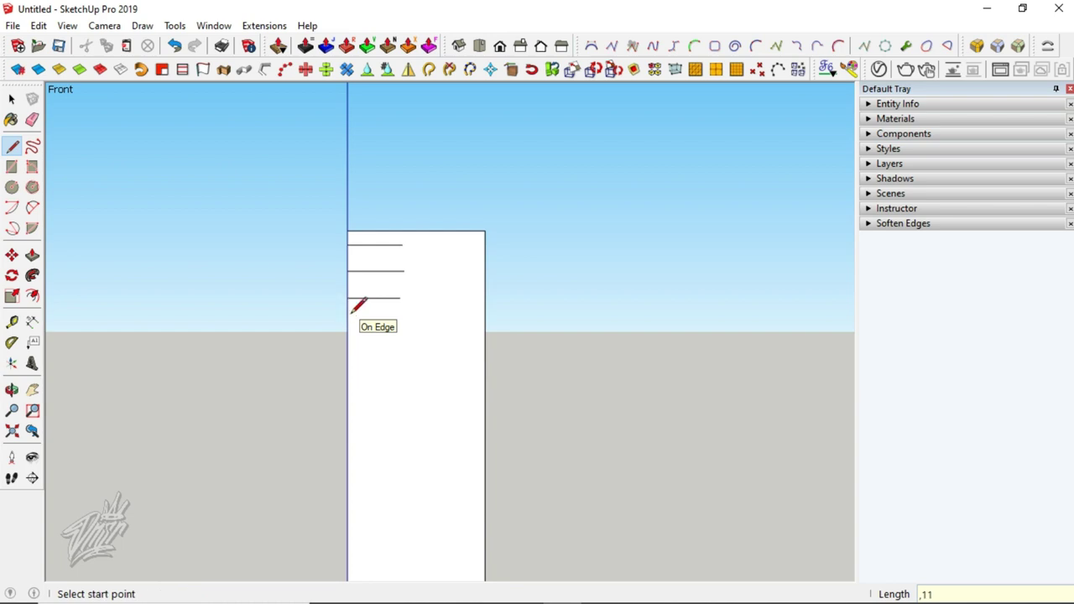
left_click(347, 302)
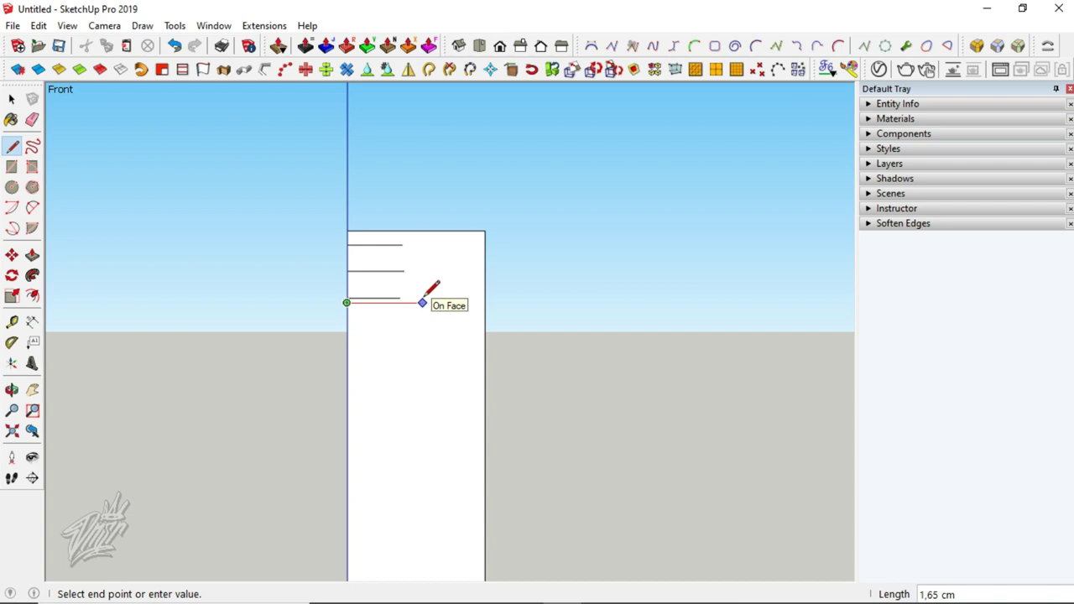
key("Return")
key("Escape")
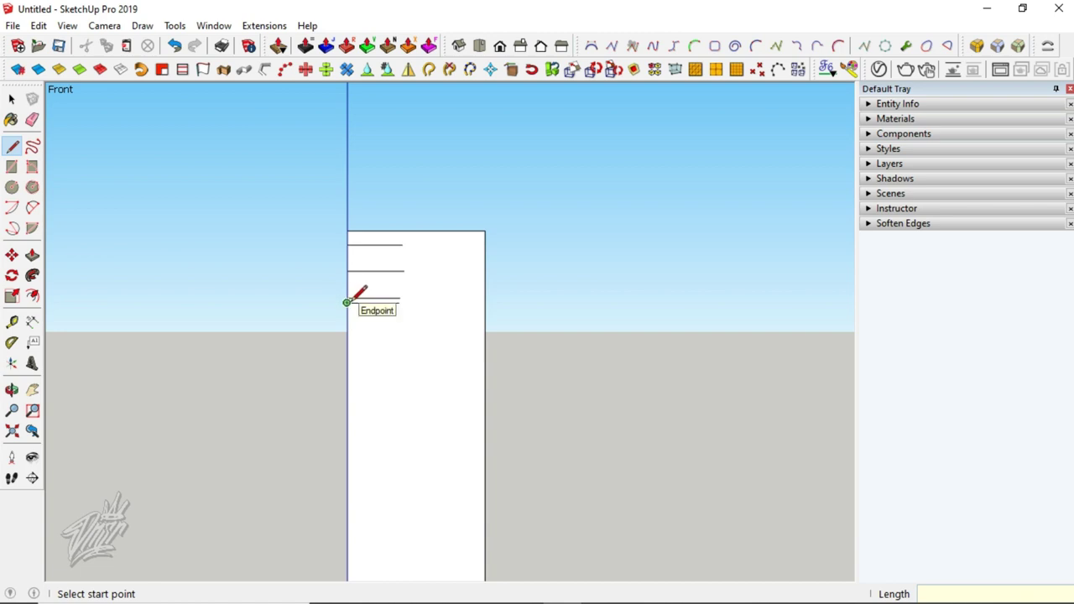
Step: Step further down the left edge and draw a 1,44 horizontal line
left_click(346, 303)
type("1,61")
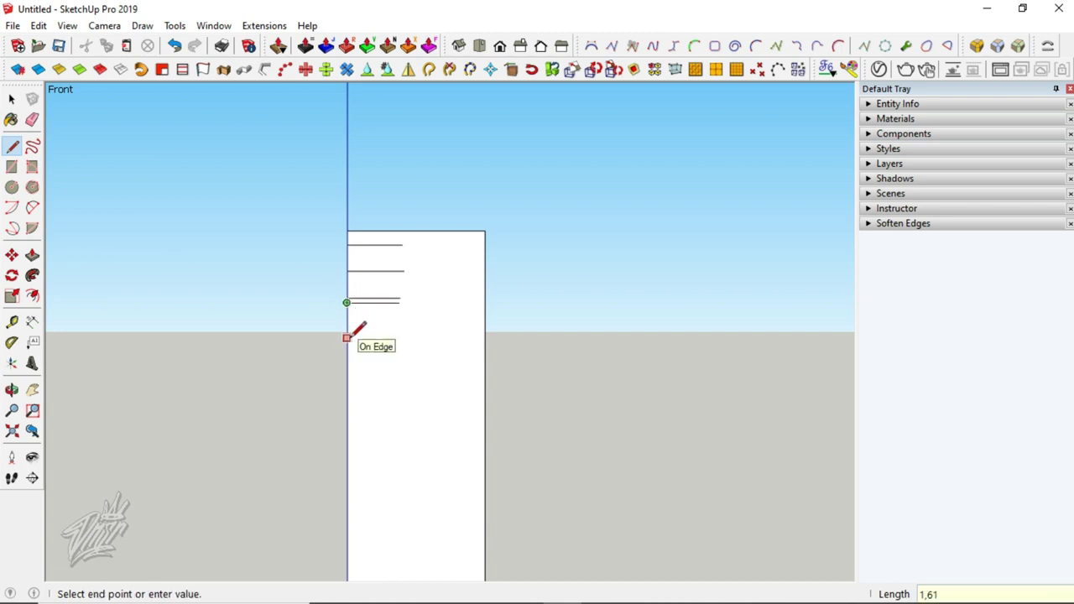
key("Return")
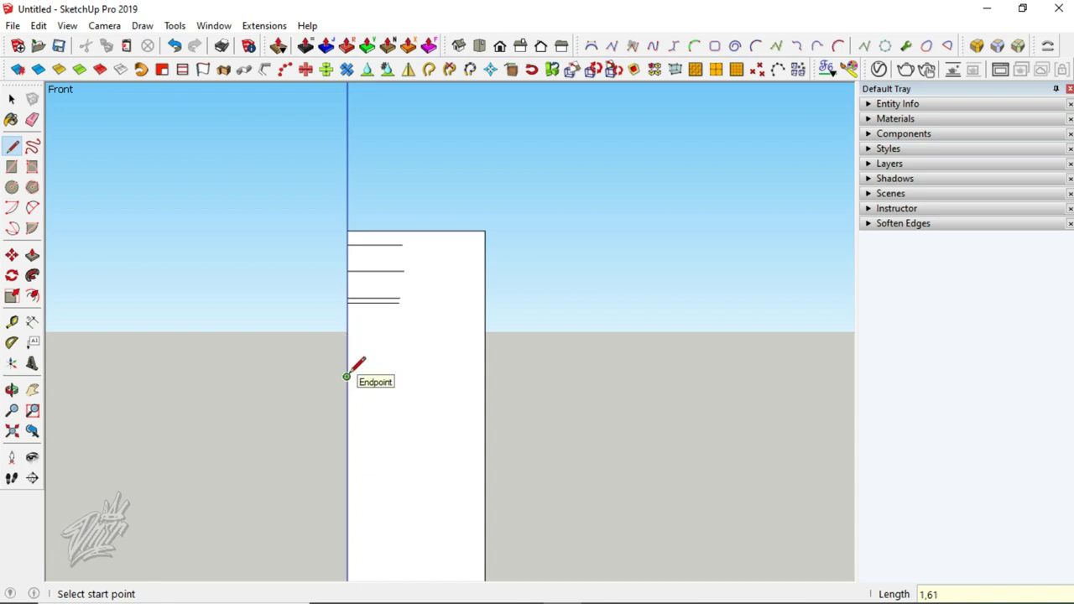
left_click(346, 377)
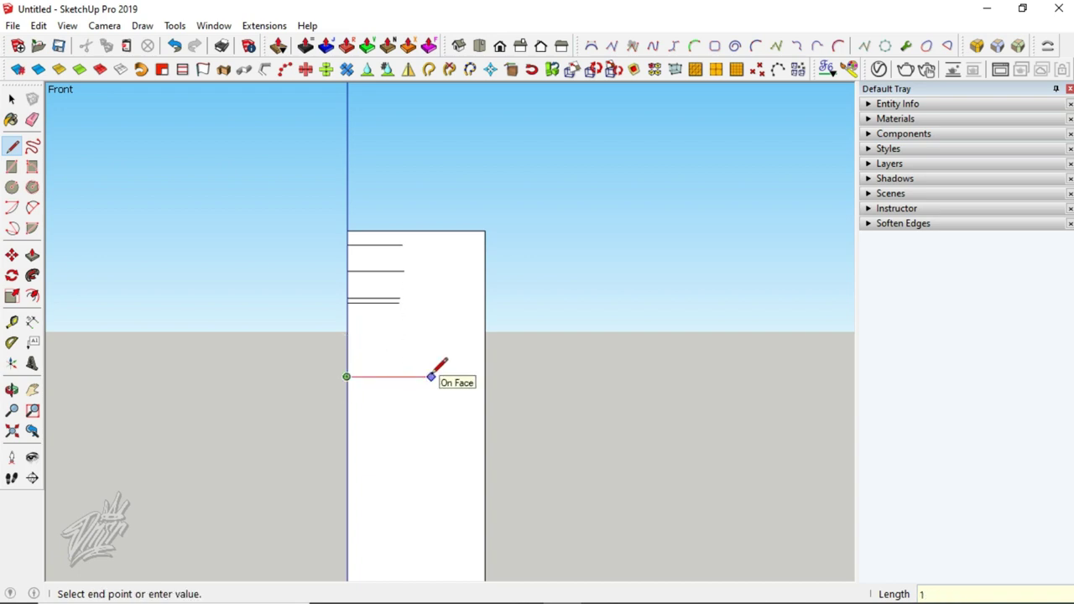
type(",4")
key("Return")
Step: Mark a point 6,96 down the left edge from the top line
key("h")
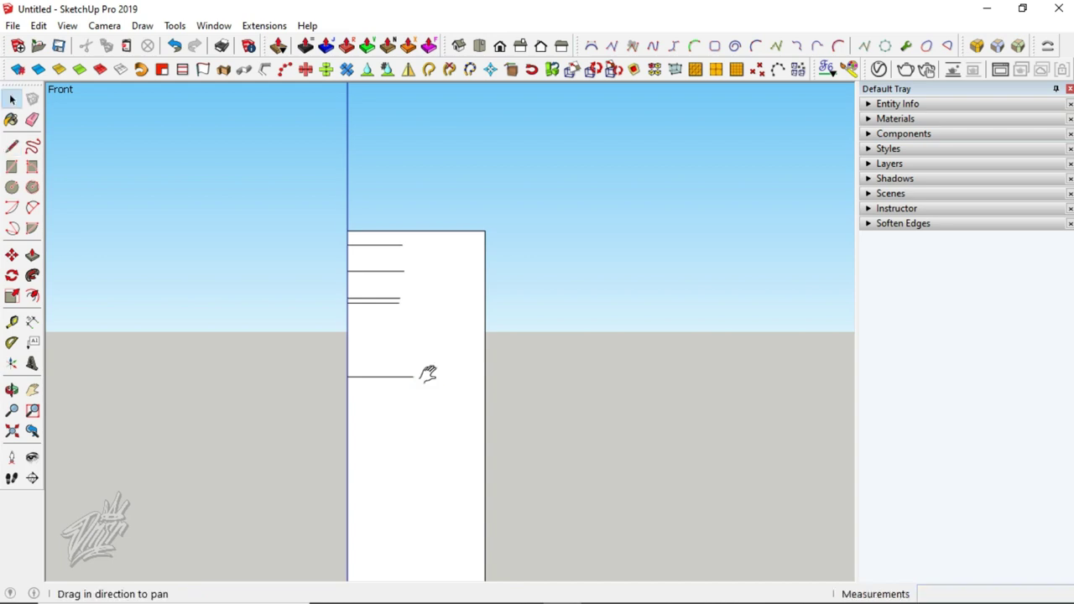
scroll(426, 372, "down", 2)
left_click_drag(425, 455, 414, 192)
scroll(412, 209, "down", 1)
scroll(411, 215, "down", 1)
key("l")
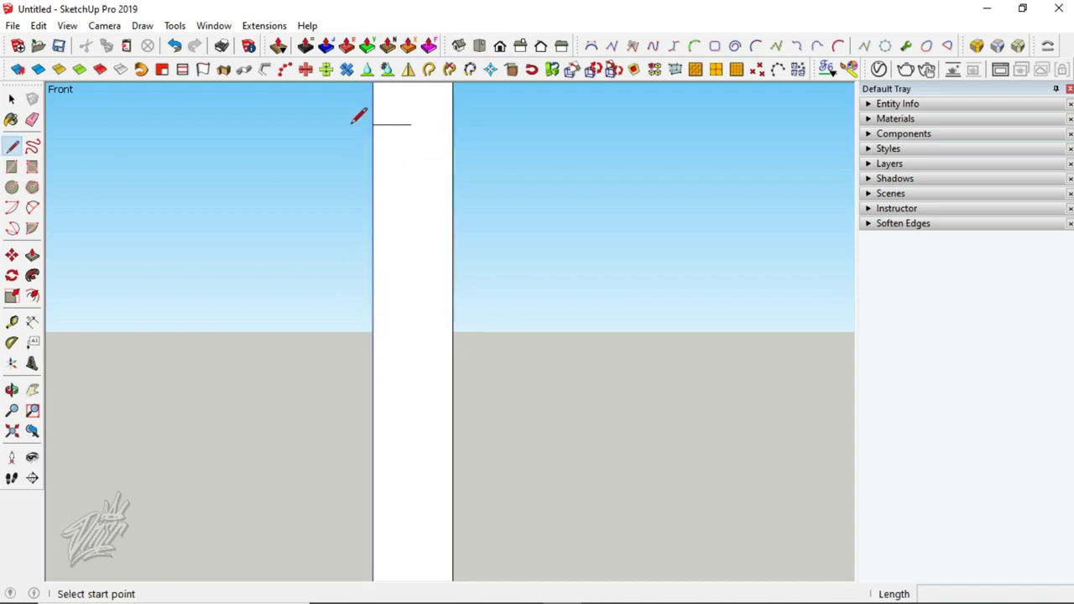
left_click(373, 124)
type("6,96")
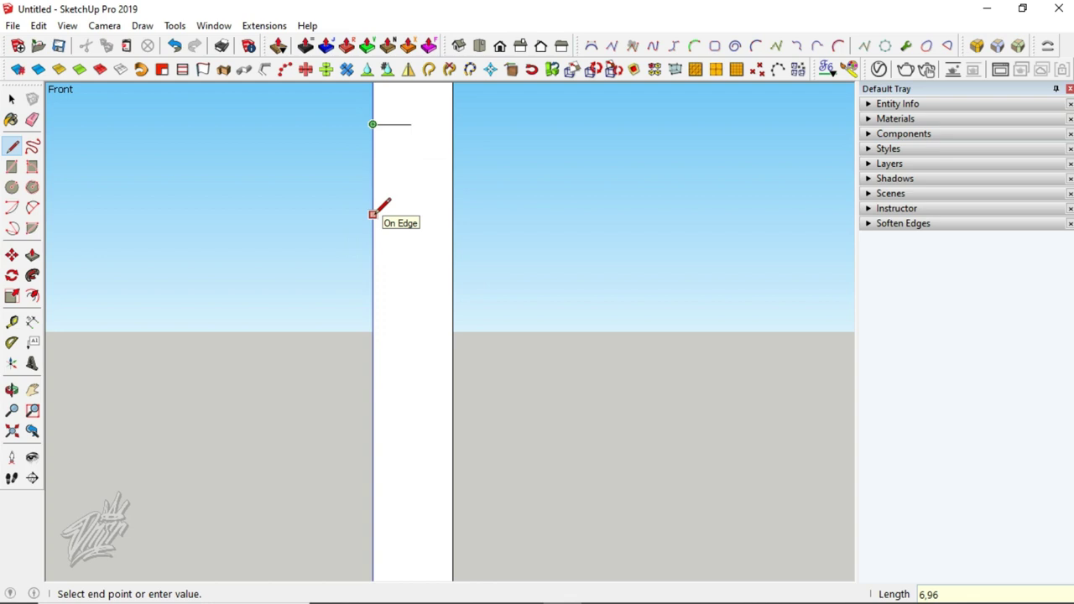
key("Return")
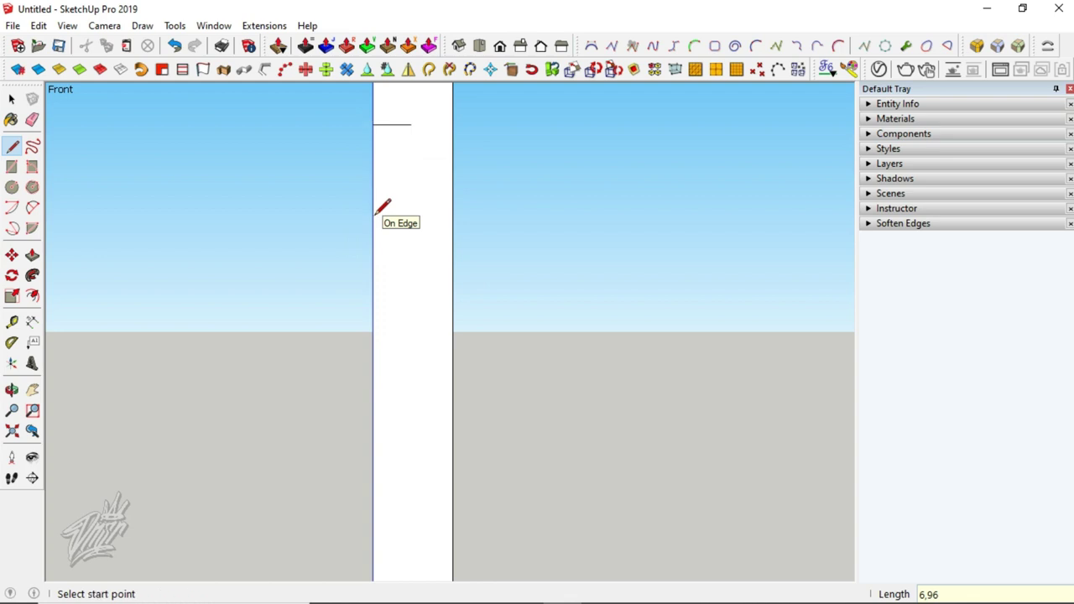
Step: Draw a short horizontal edge into the face from that left-edge point
left_click(372, 309)
type("1,69")
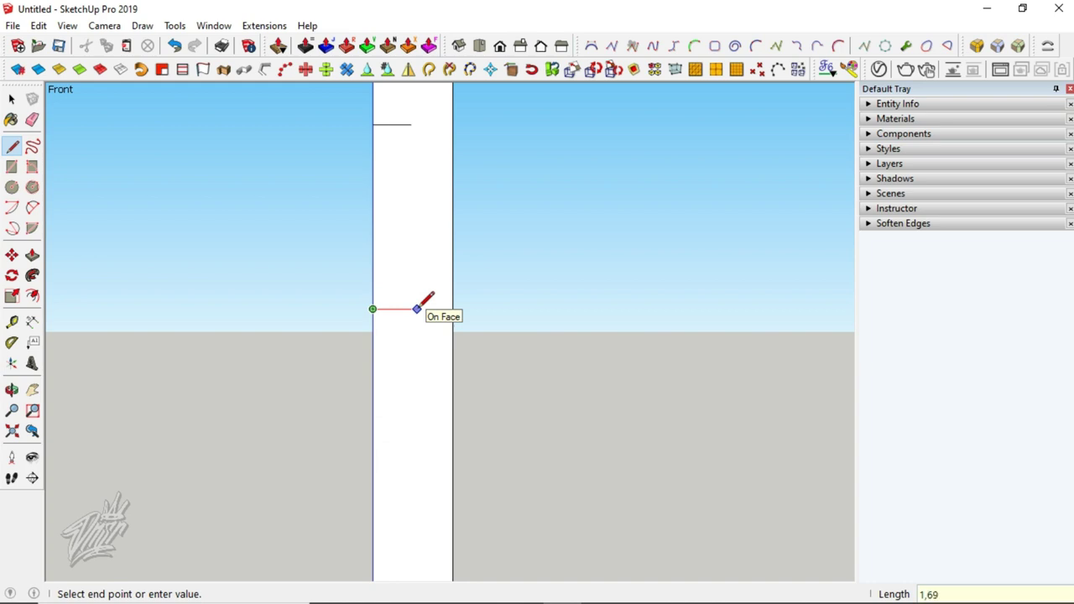
left_click(417, 309)
key("Escape")
left_click(372, 309)
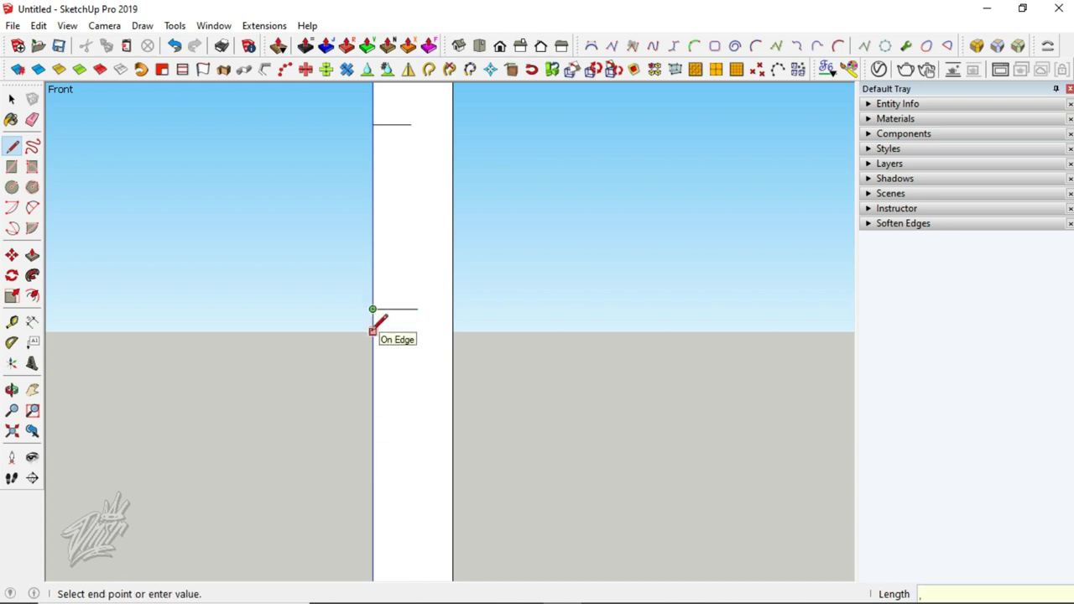
key("Escape")
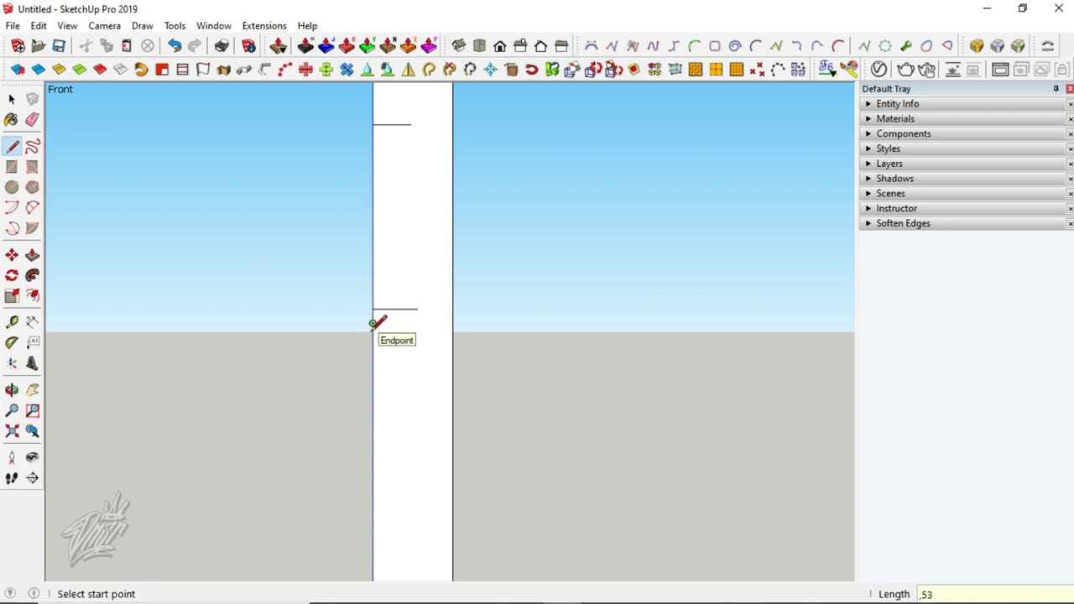
Step: Add another edge partway across the face, then a lower 2,8 horizontal edge
left_click(372, 324)
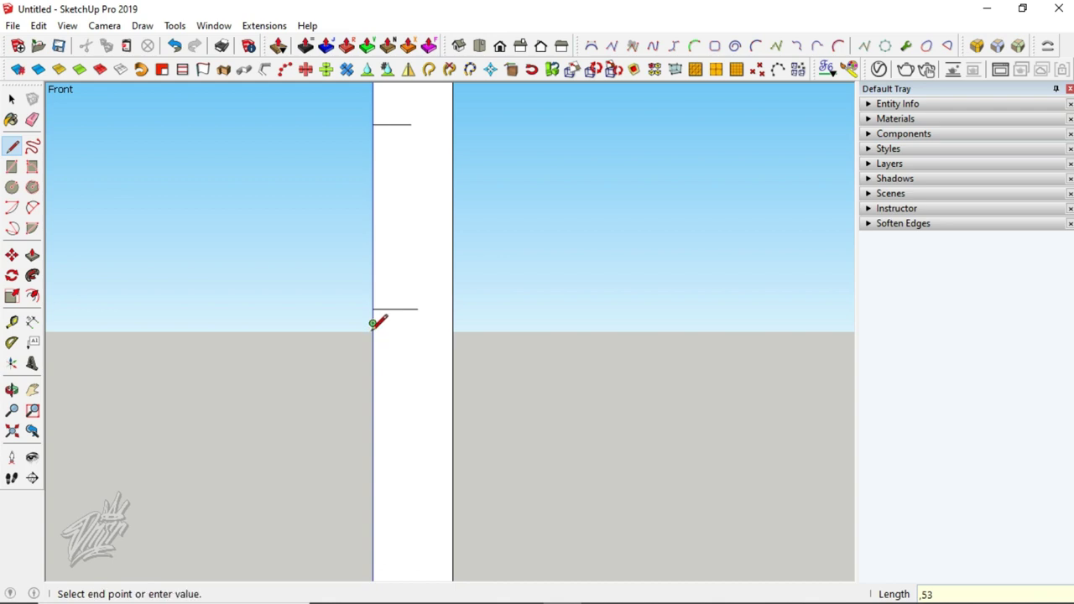
left_click(422, 323)
key("Escape")
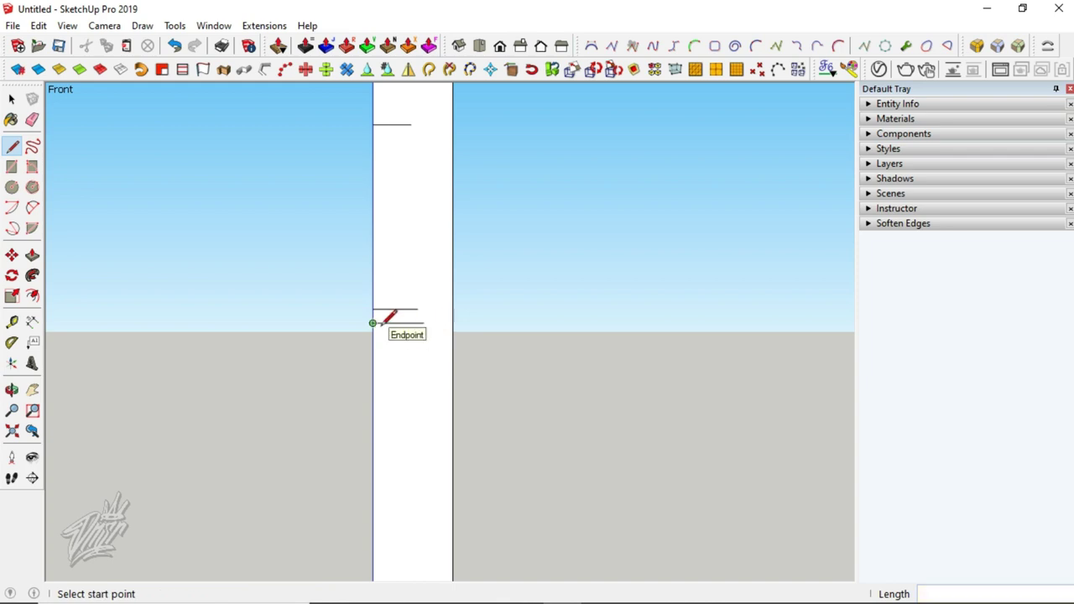
left_click(373, 323)
type("2,72")
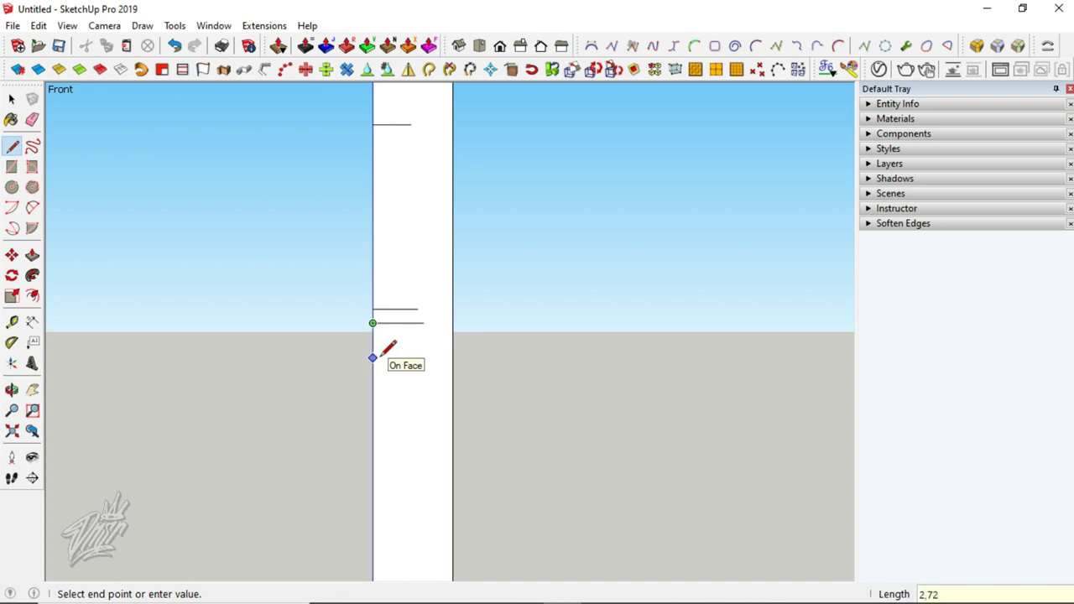
left_click(382, 356)
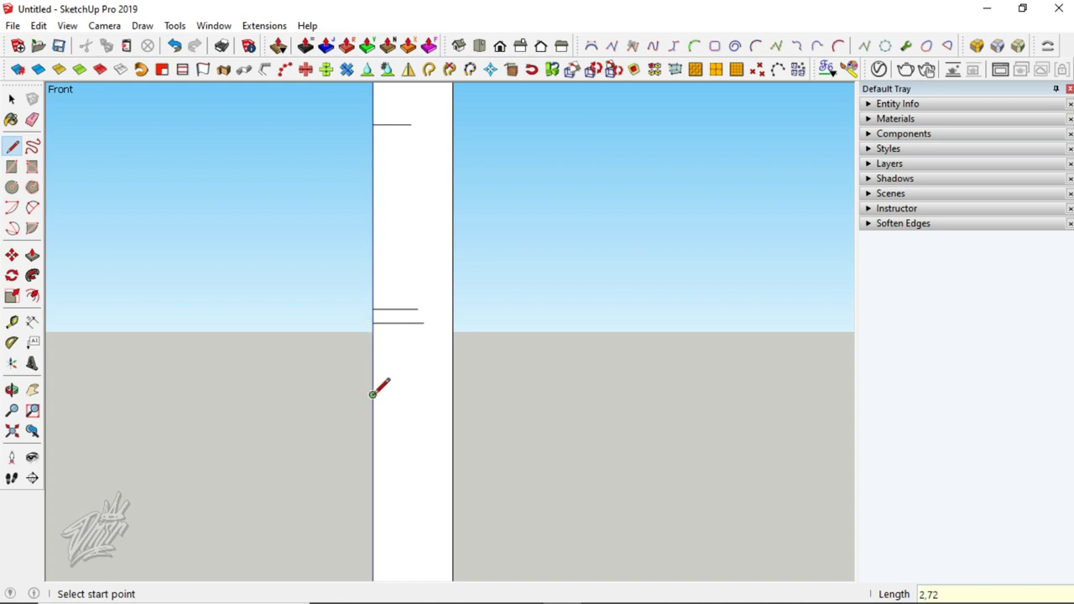
left_click(373, 394)
type("2")
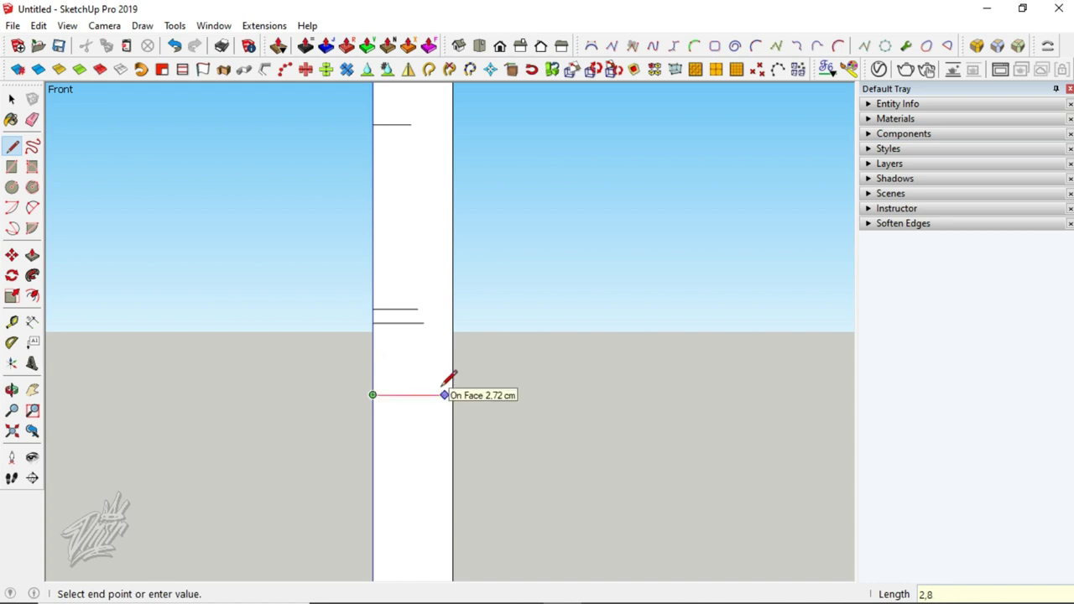
key("Return")
Step: Draw the 2,75 horizontal base edge near the bottom of the profile
key("h")
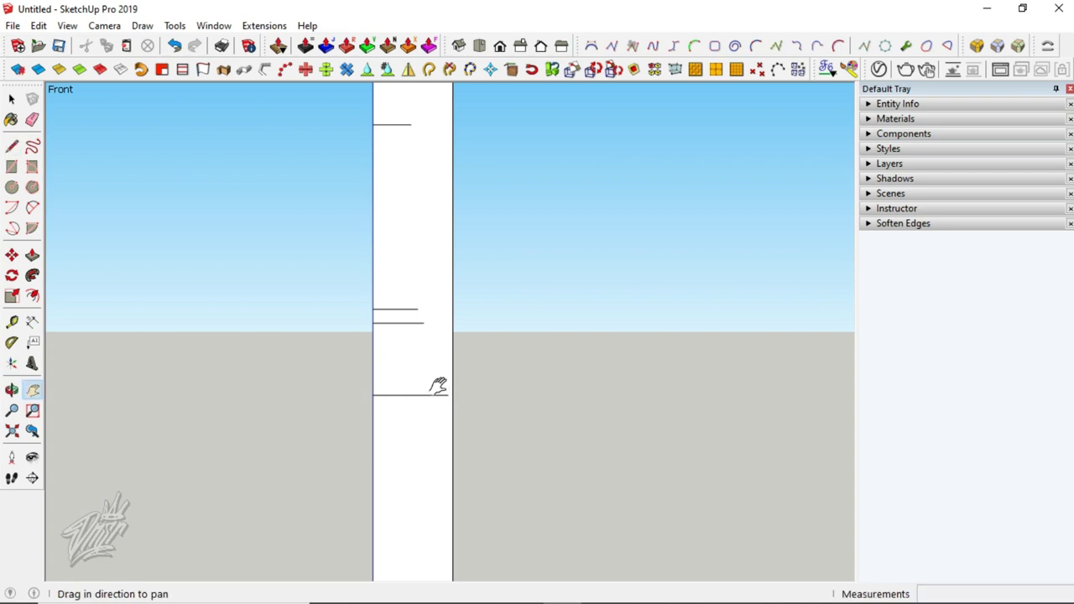
scroll(439, 386, "down", 1)
scroll(429, 342, "down", 1)
left_click_drag(430, 343, 434, 233)
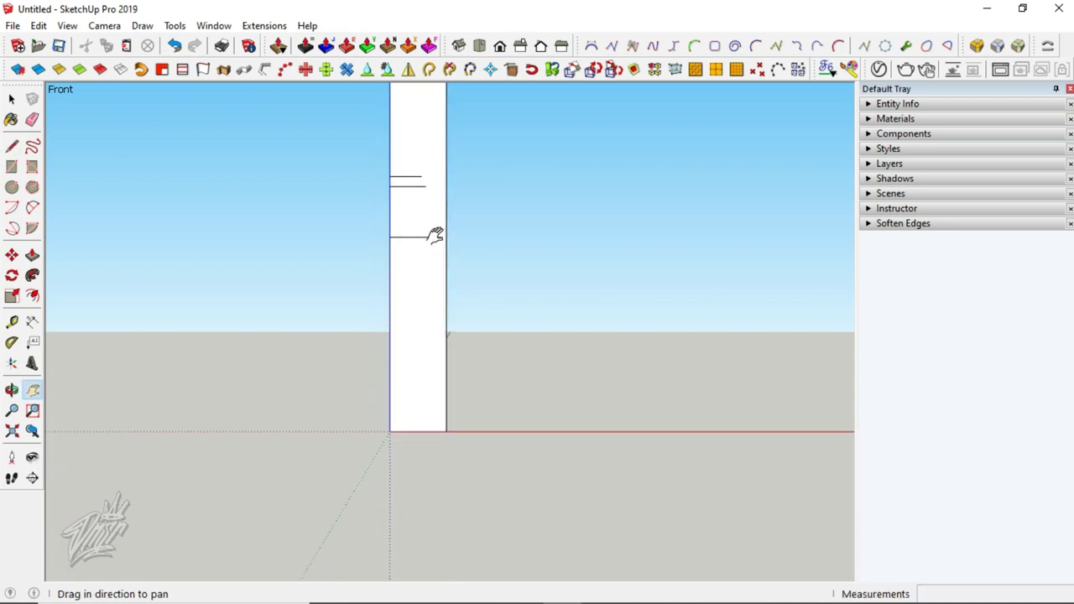
left_click_drag(431, 328, 432, 315)
scroll(424, 378, "up", 2)
scroll(414, 408, "up", 2)
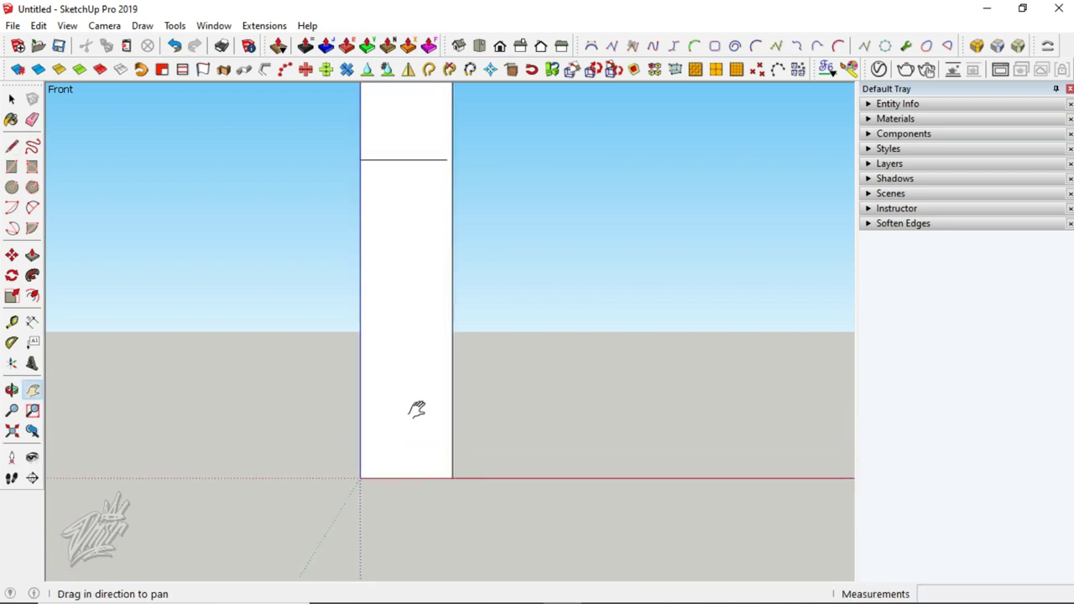
scroll(403, 436, "up", 1)
key("l")
left_click(353, 495)
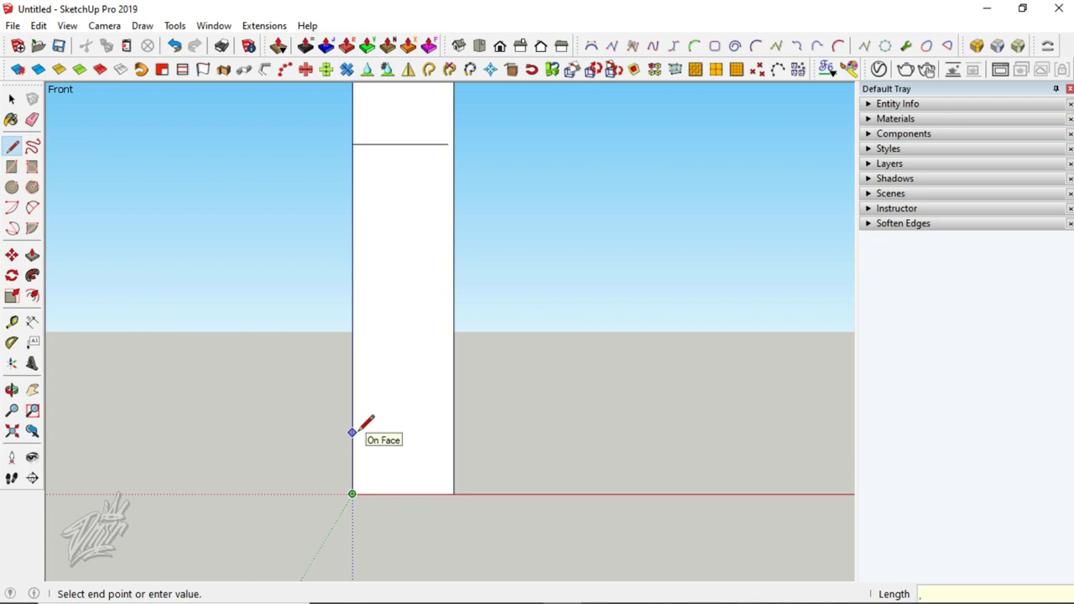
type("65")
key("Escape")
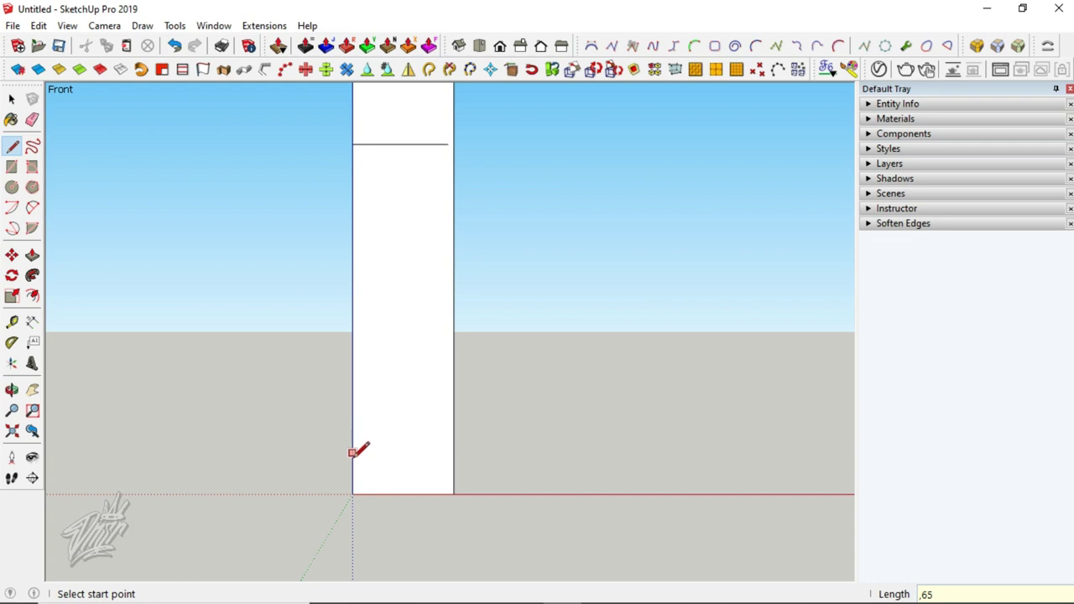
left_click(352, 472)
type("2")
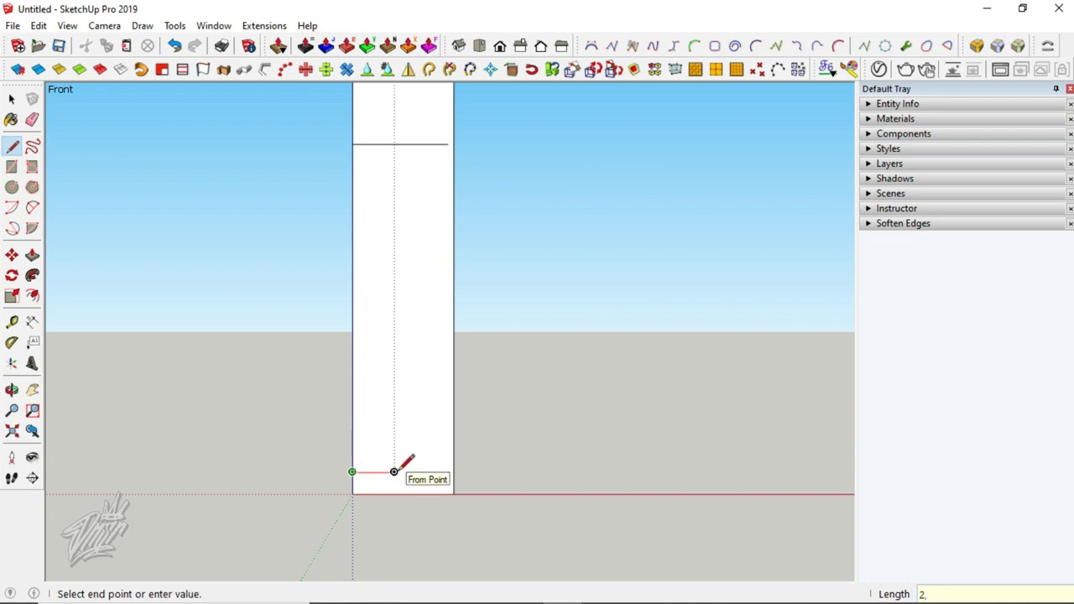
key("Return")
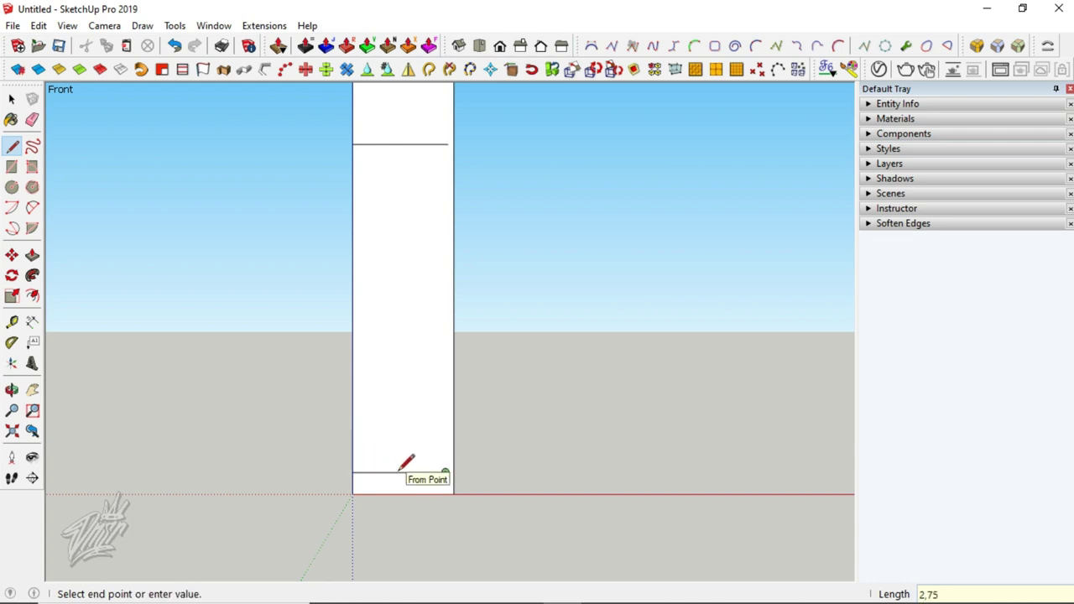
Step: Drop a 0,9 vertical edge from the base edge's right end
type(",")
key("Return")
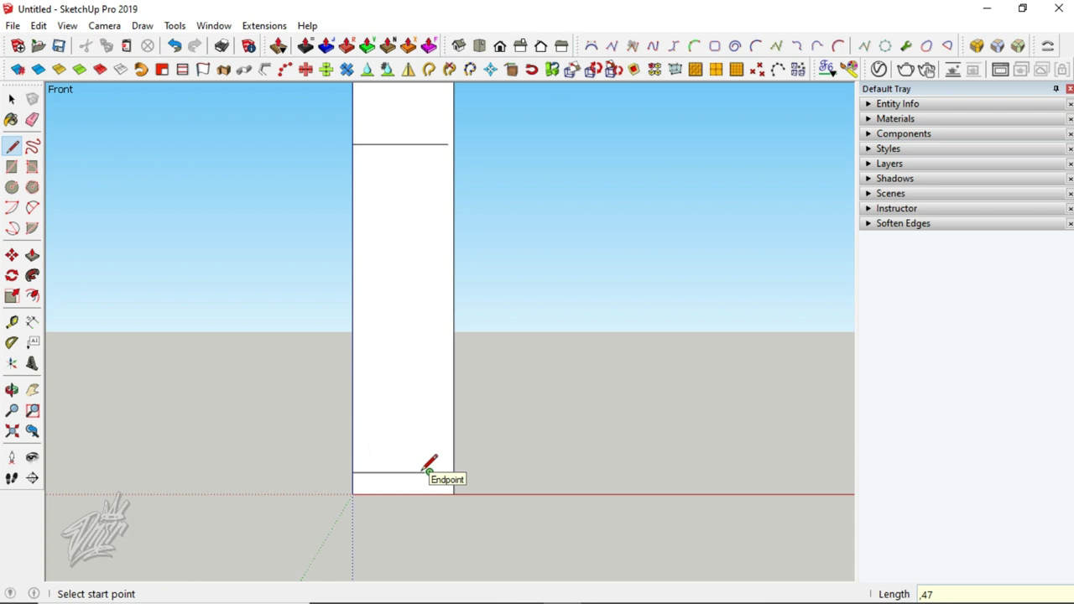
left_click(429, 471)
type(",9")
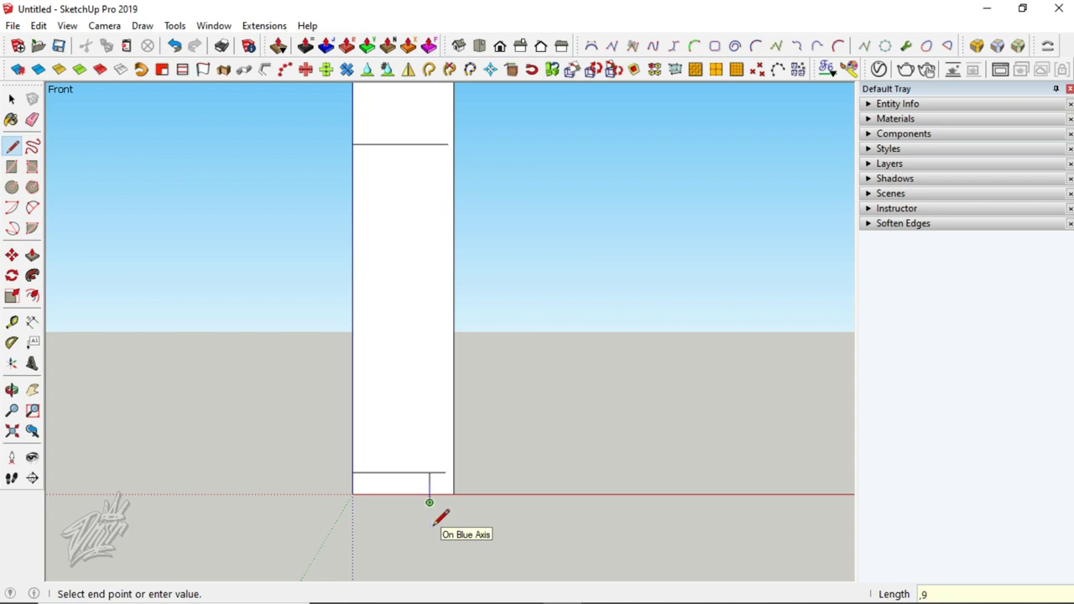
key("Return")
scroll(435, 516, "up", 2)
scroll(396, 444, "up", 2)
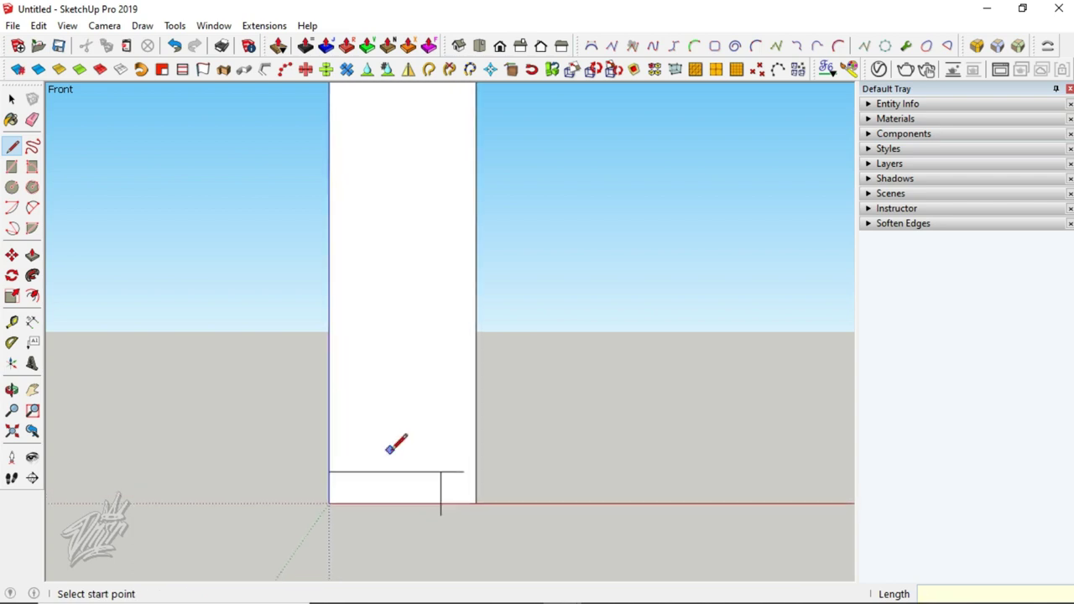
scroll(395, 453, "up", 1)
middle_click(394, 478)
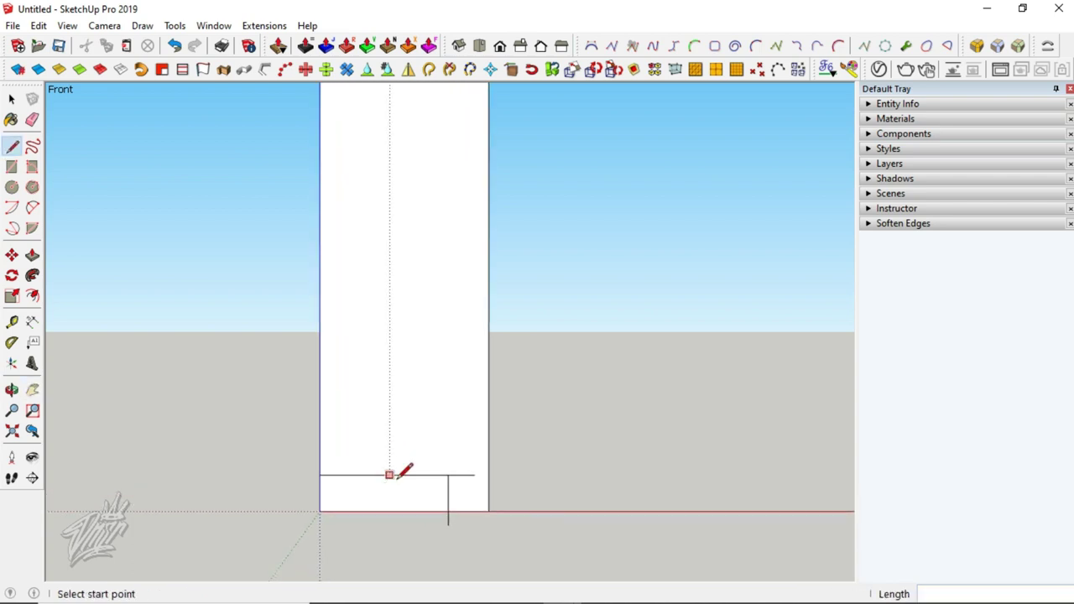
Step: Drop a second 0,9 vertical edge from the base edge's midpoint
left_click(319, 475)
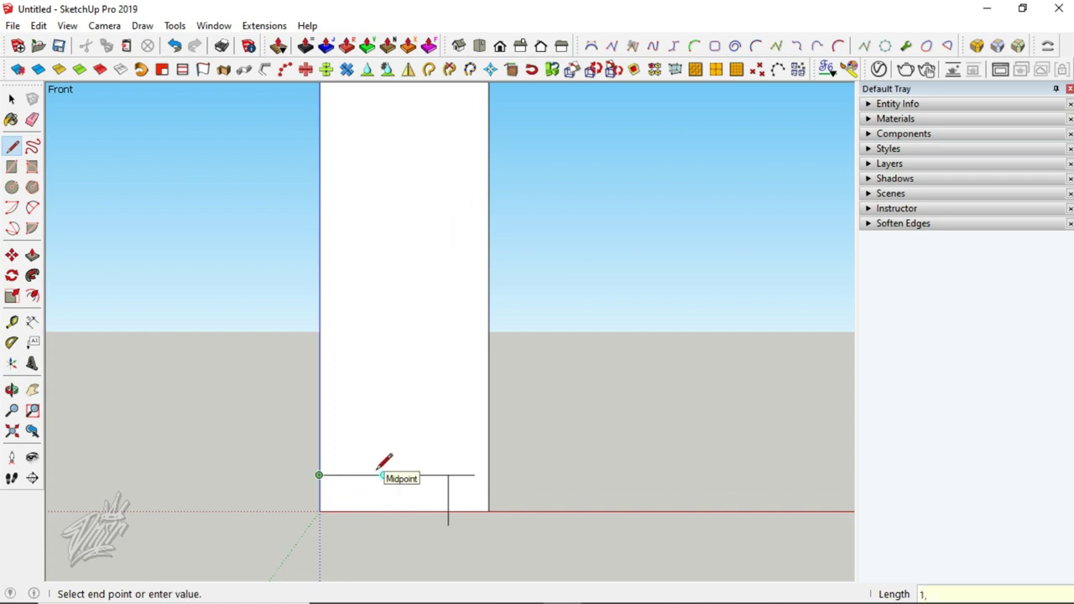
type("1,53")
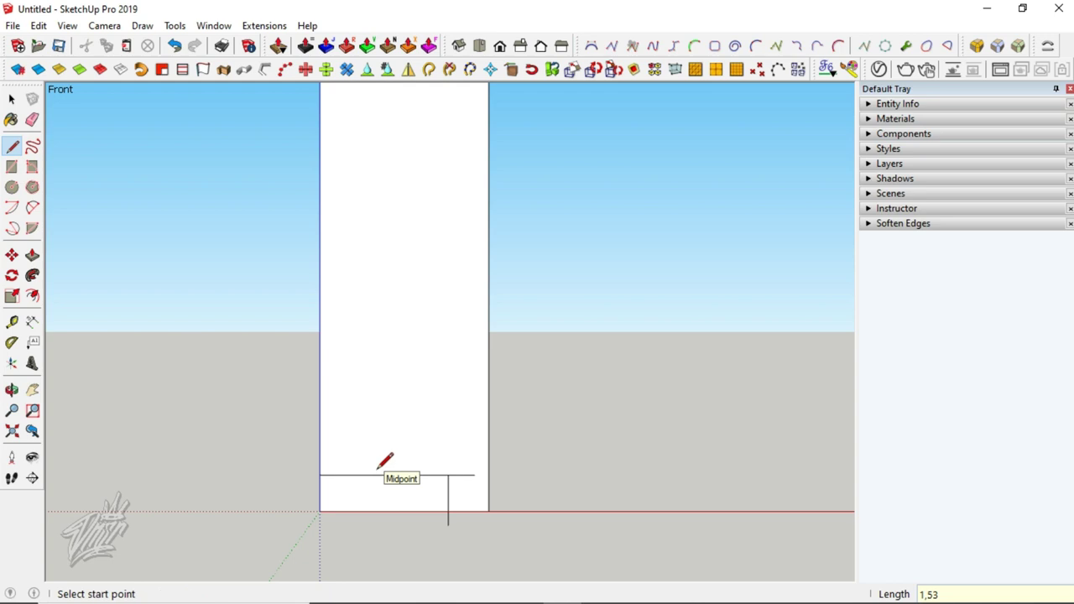
left_click(405, 475)
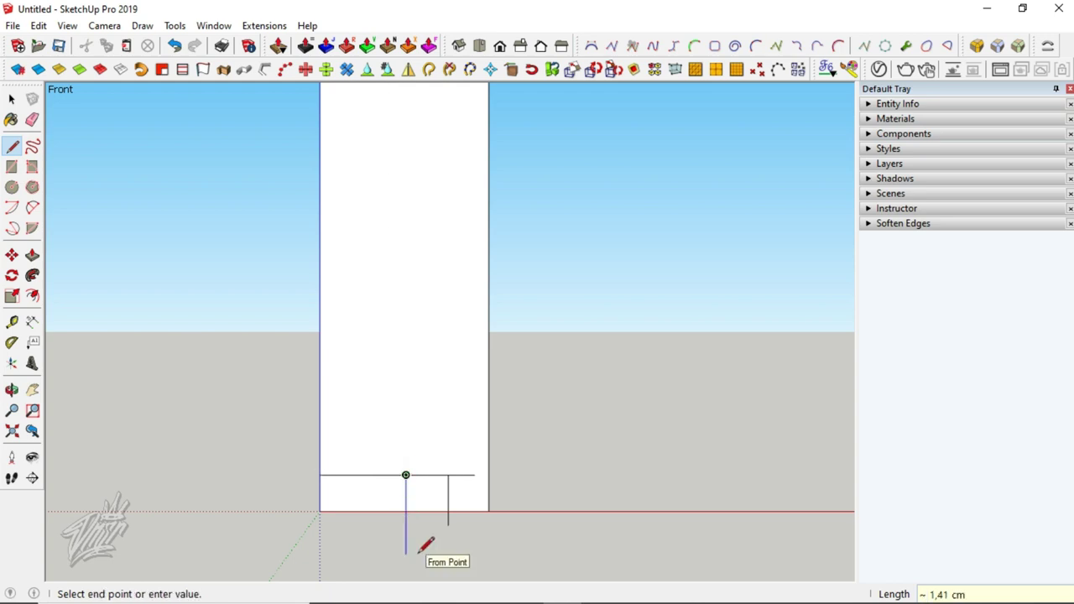
key("Return")
scroll(419, 516, "up", 1)
scroll(420, 509, "up", 2)
scroll(419, 508, "up", 1)
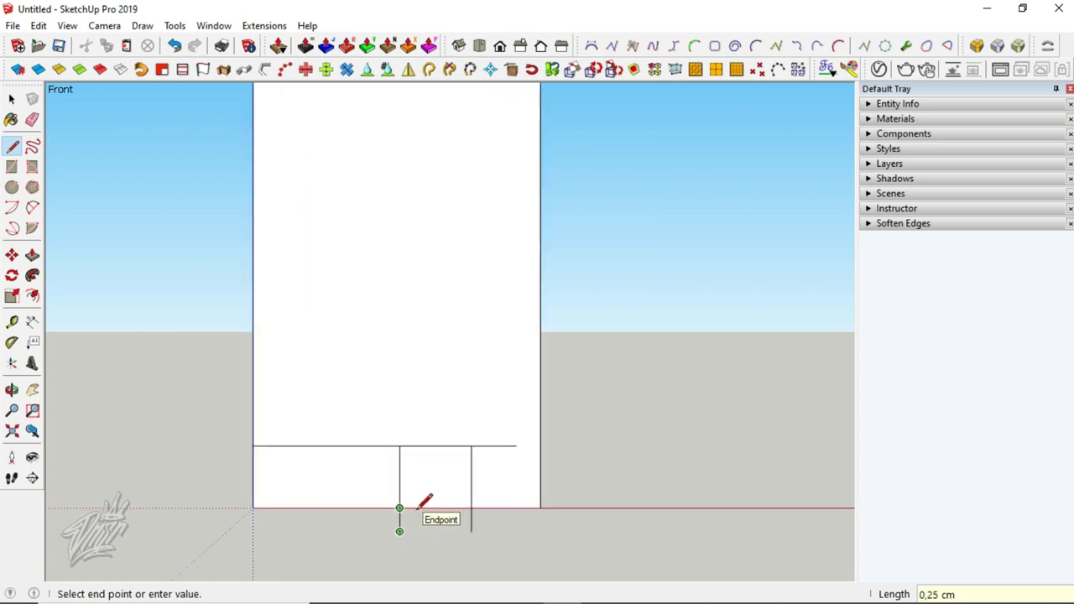
scroll(415, 507, "up", 1)
Step: Draw a 3-segment arc from the profile's bottom-left corner to the first short edge
key("a")
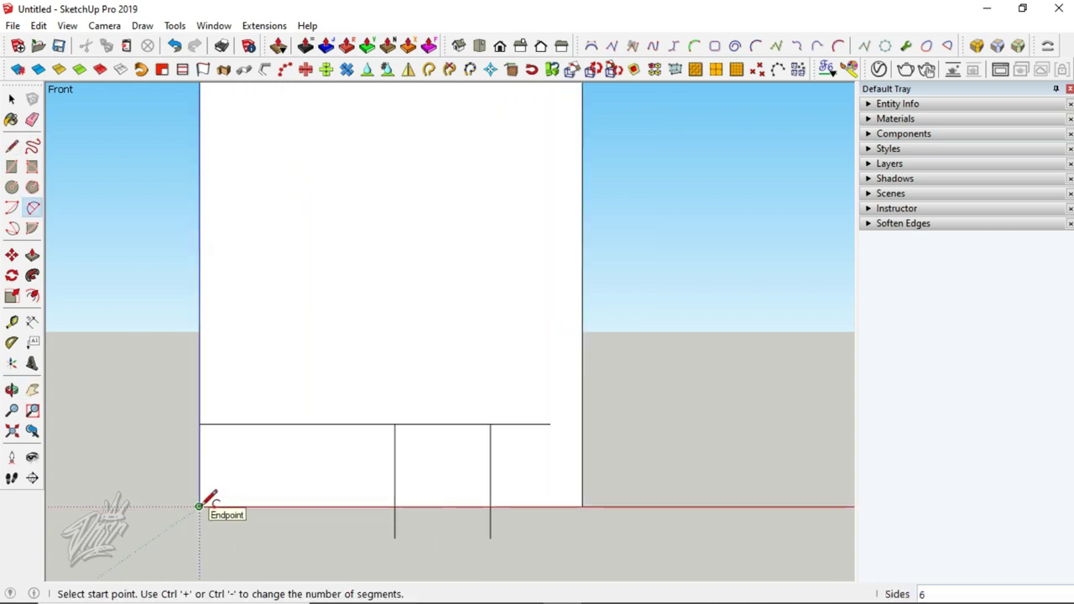
left_click(199, 505)
left_click(393, 536)
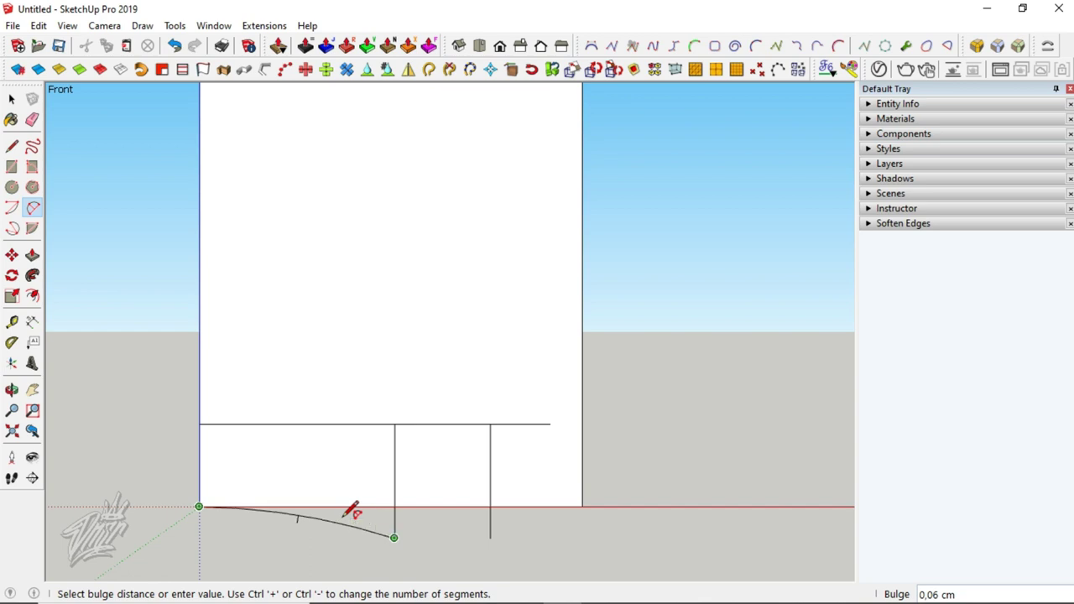
key("ctrl+minus")
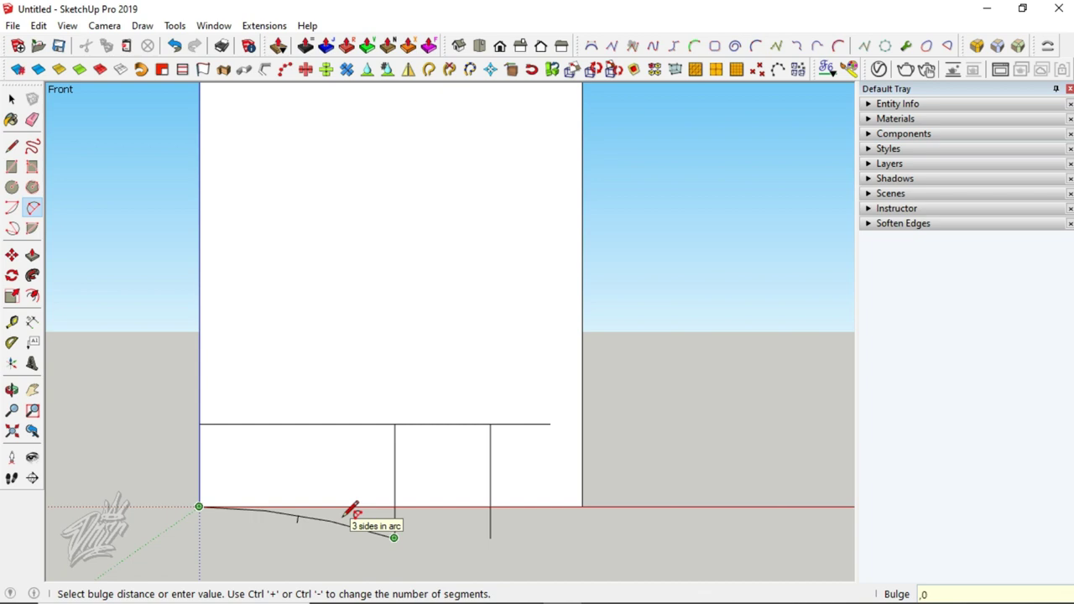
left_click(346, 515)
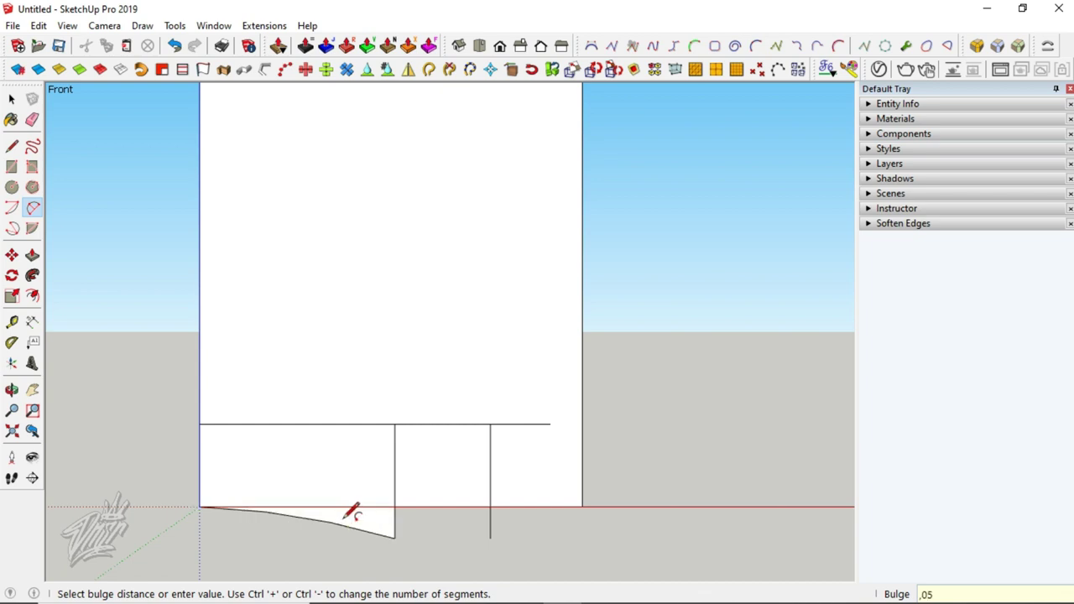
Step: Add a shallow 3-segment arc between the bottoms of the two short edges
key("h")
left_click_drag(444, 492, 436, 309)
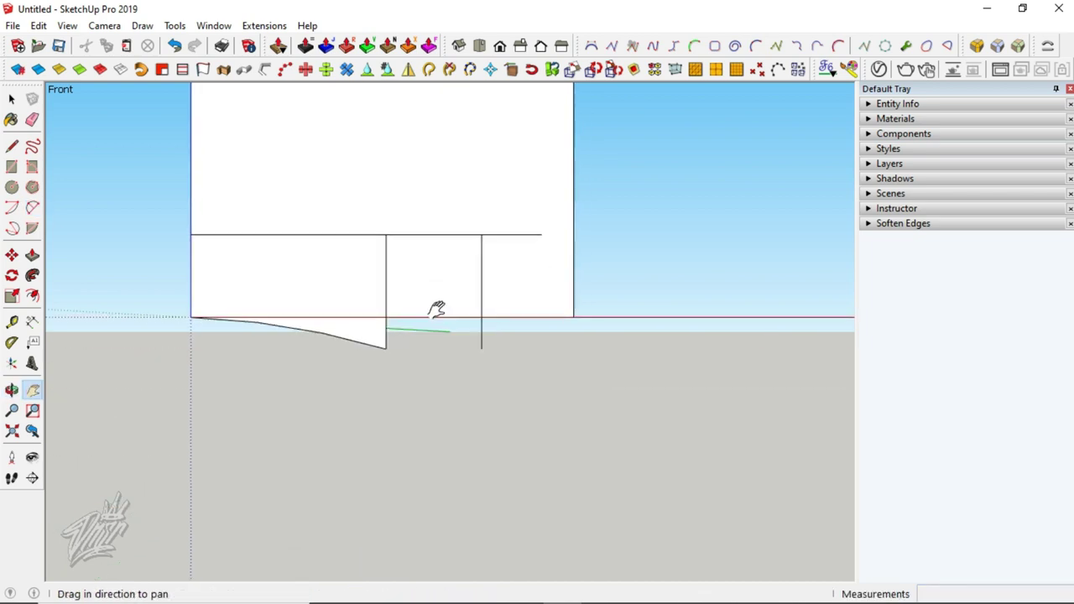
key("Escape")
left_click(385, 349)
left_click(480, 348)
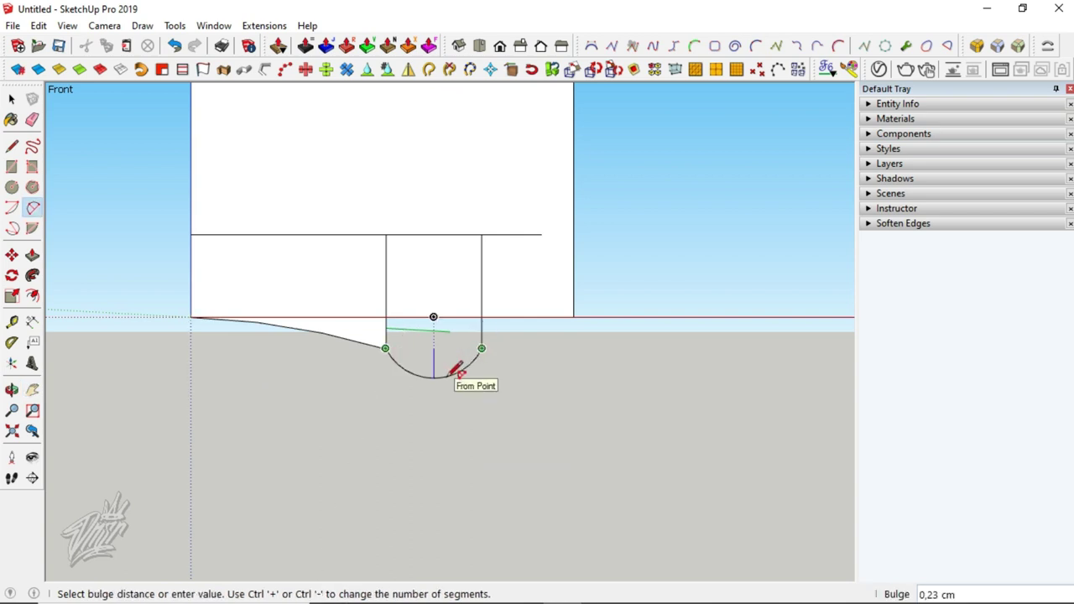
key("ctrl+minus")
key("ctrl+minus")
key("ctrl+minus")
key("ctrl+minus")
key("ctrl+minus")
key("ctrl+minus")
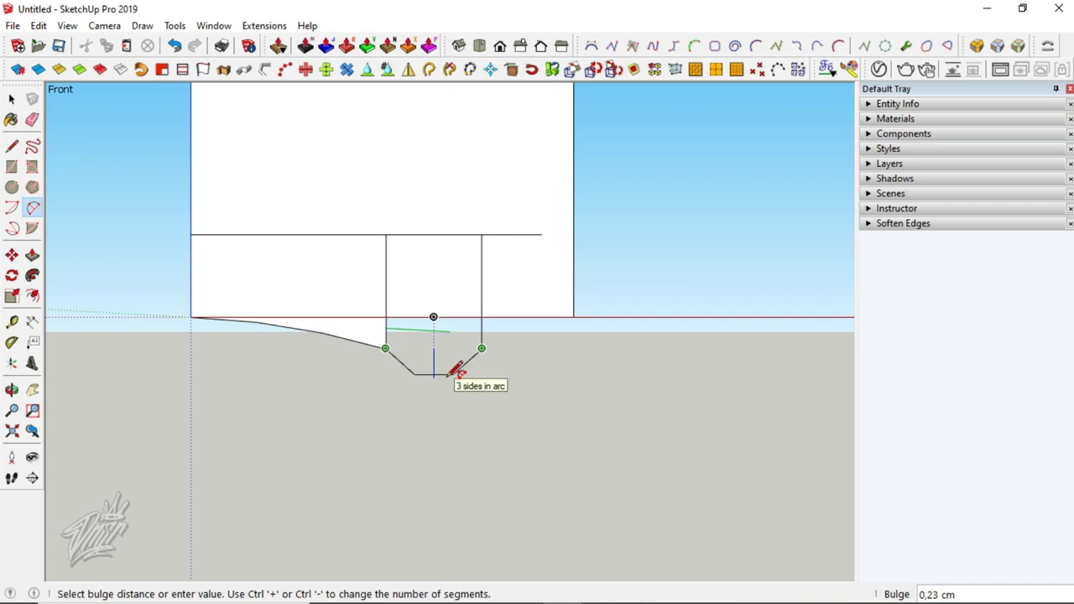
type(",05")
key("Return")
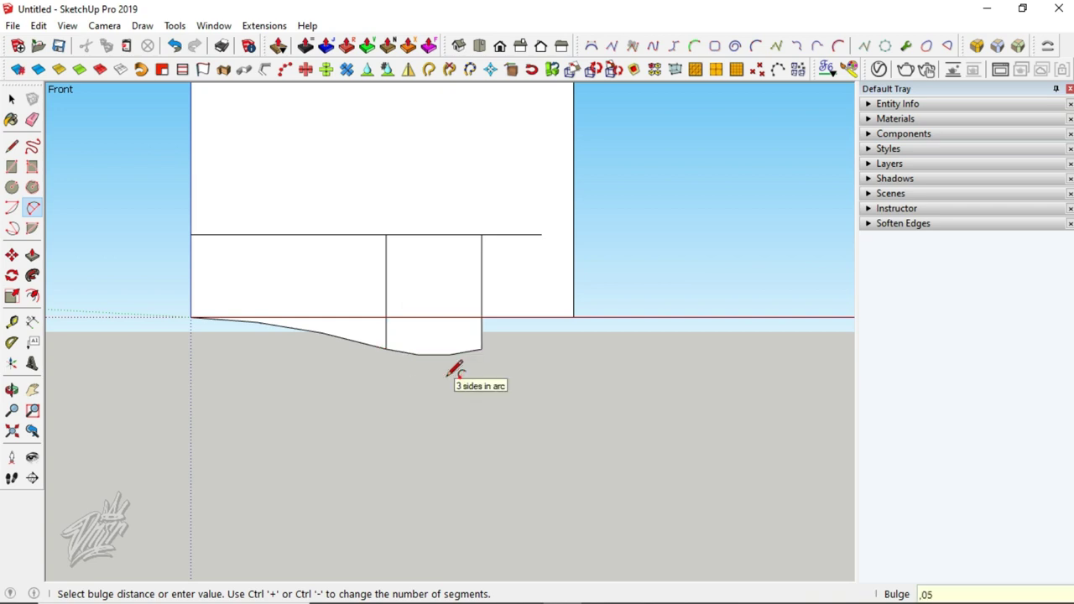
Step: Arc from the second short edge up to the base edge's right end with a typed bulge
left_click(482, 347)
left_click(540, 234)
type(",1")
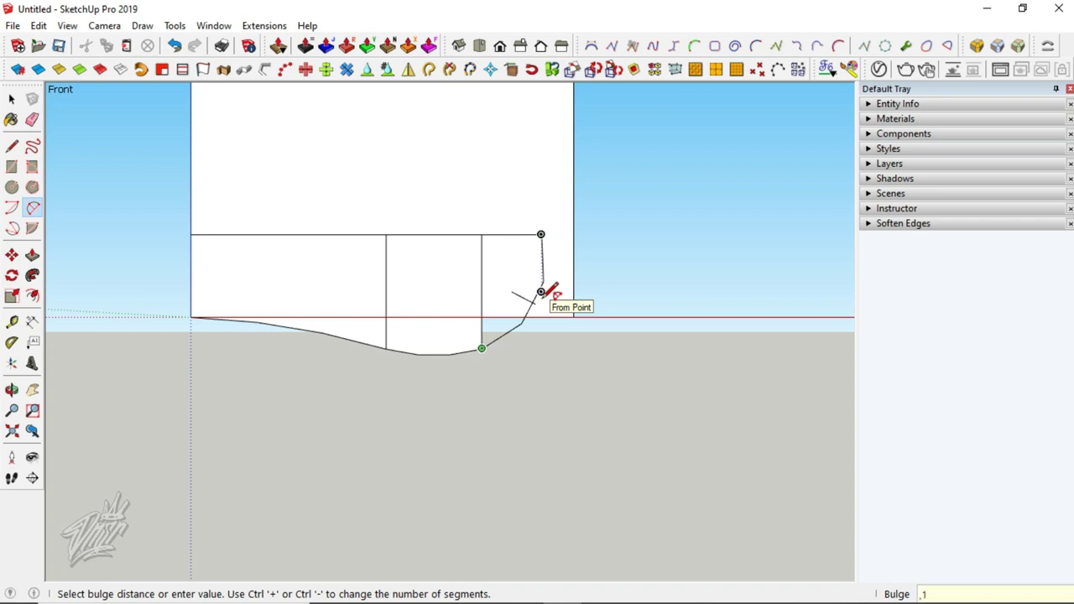
type("5")
key("Return")
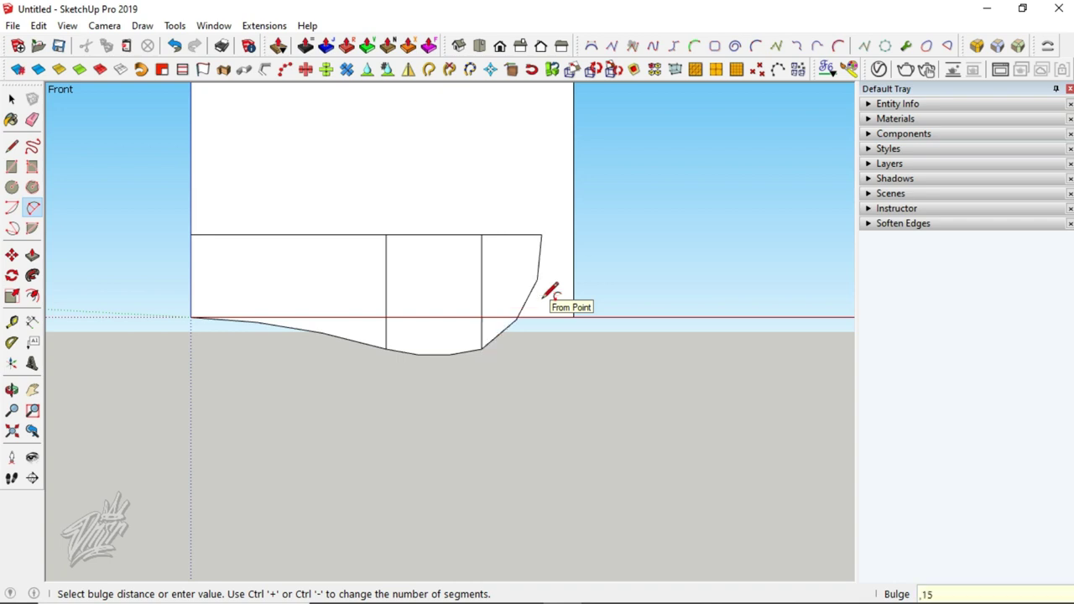
scroll(537, 298, "down", 1)
scroll(532, 287, "down", 2)
middle_click_drag(508, 268, 477, 460, "shift")
scroll(492, 378, "down", 2)
scroll(489, 384, "down", 2)
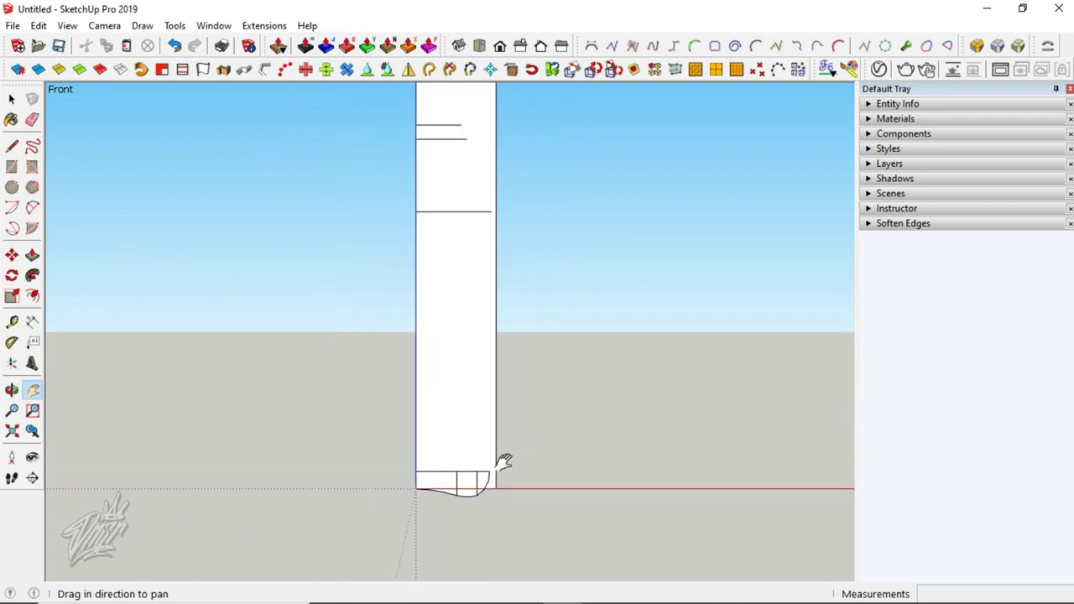
Step: Draw the body's near-vertical outer side line upward
key("l")
left_click(488, 471)
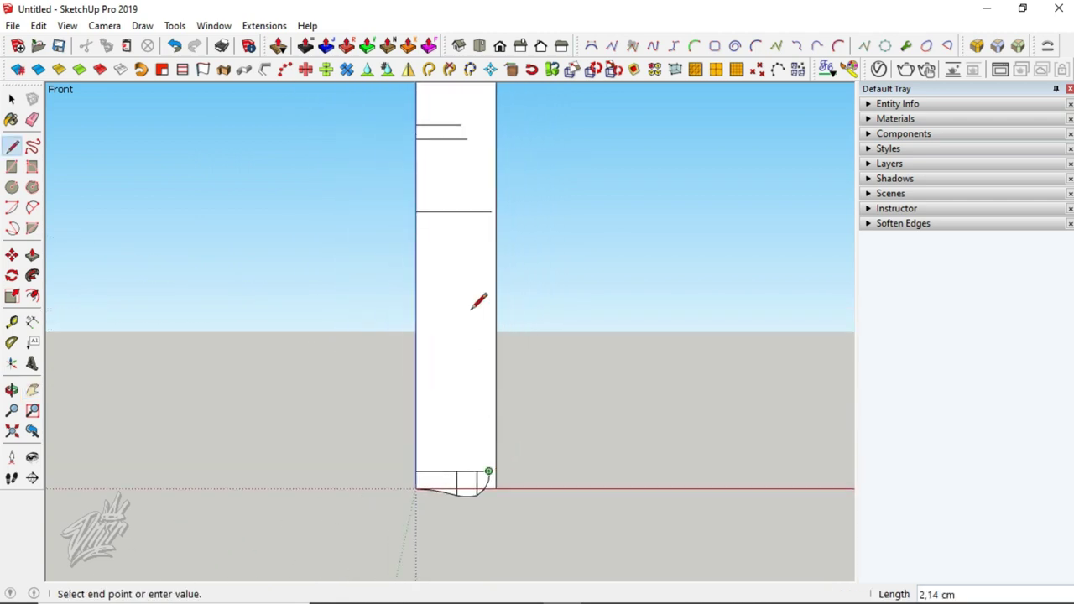
left_click(492, 212)
key("space")
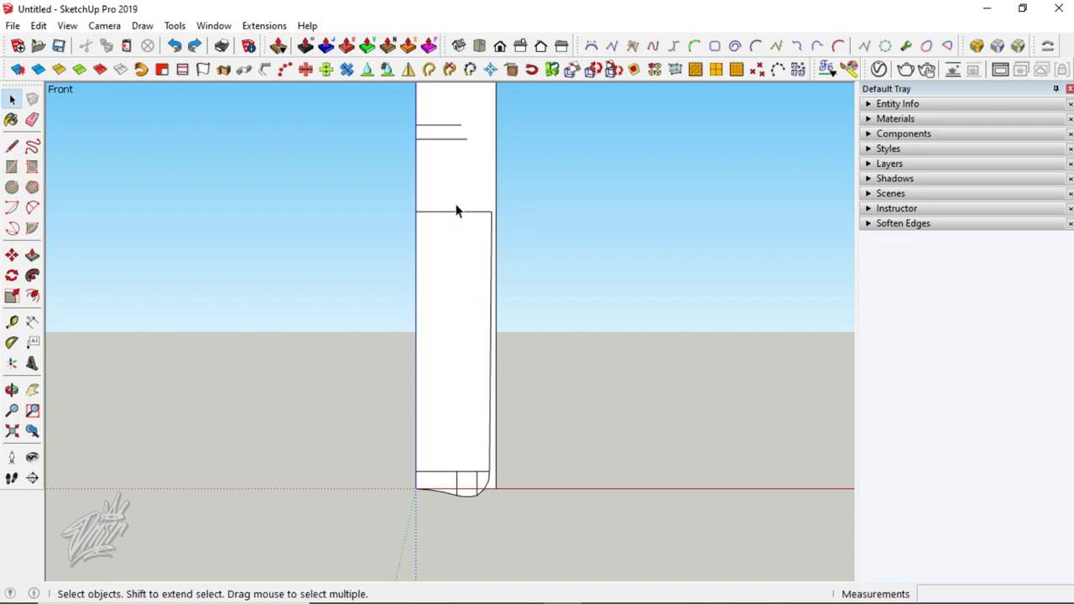
Step: Arc the shoulder from the neck line's end to the body's top corner with a 0,22 bulge
key("h")
scroll(467, 128, "up", 3)
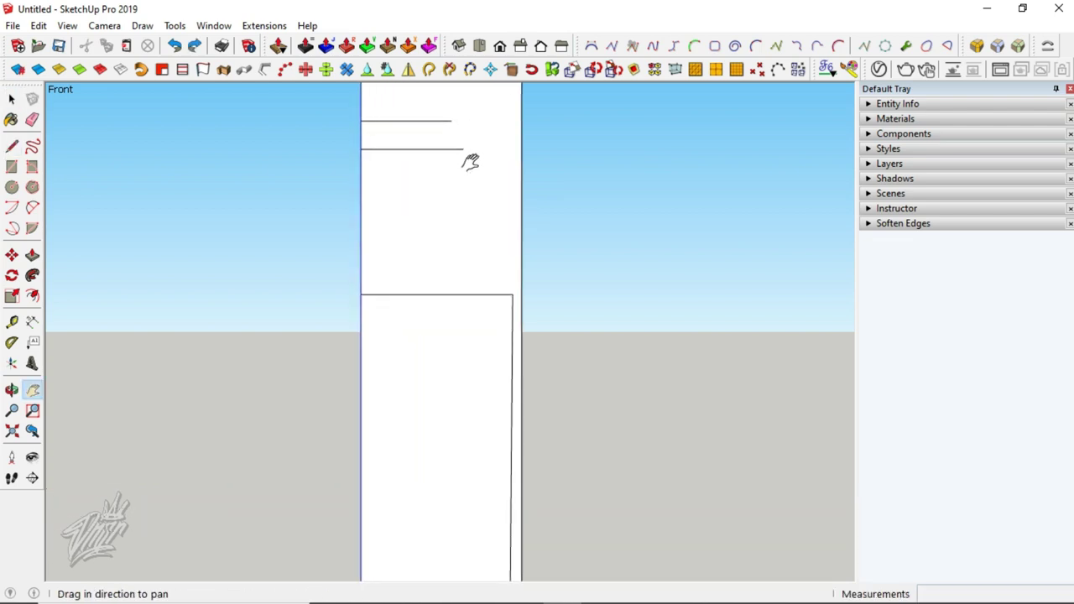
scroll(470, 162, "up", 2)
key("a")
left_click(459, 145)
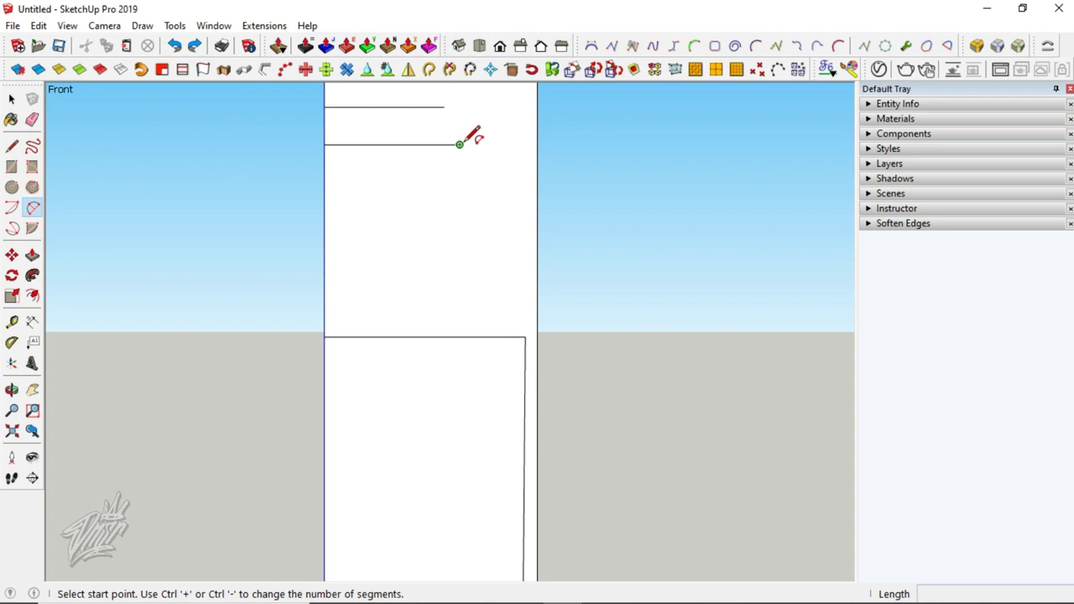
left_click(524, 336)
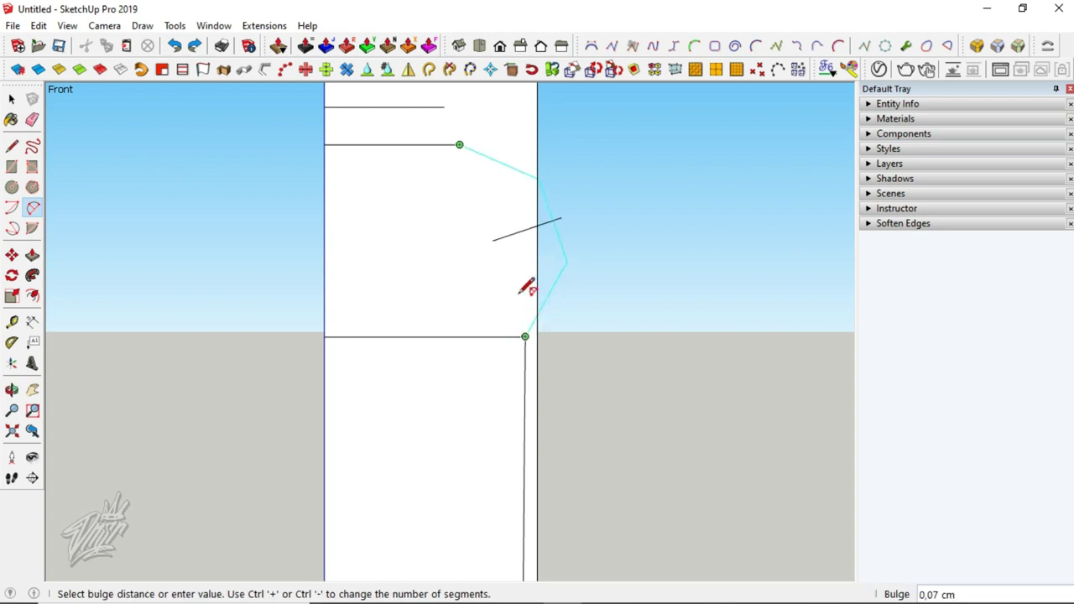
type(",22")
key("Return")
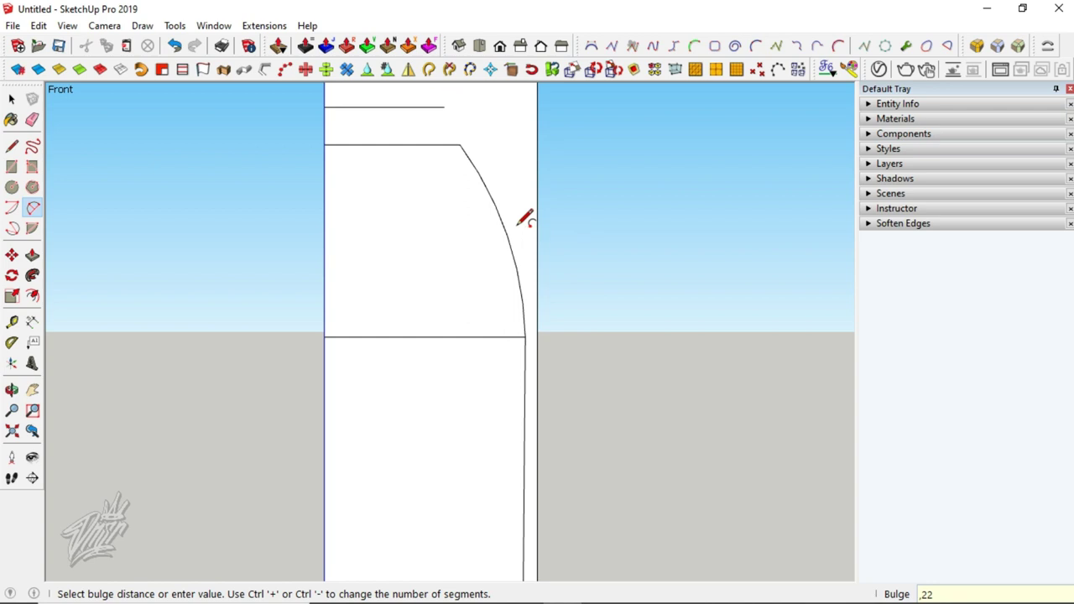
Step: Join the upper neck line's end to the shoulder curve's top with a shallow 0,03-bulge arc
scroll(503, 203, "up", 2)
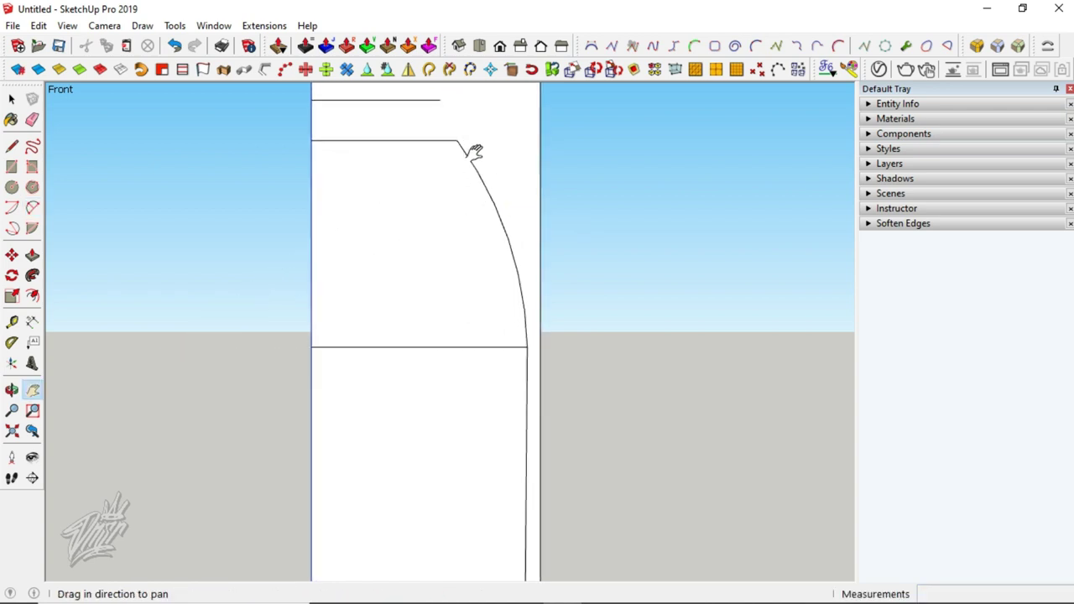
left_click_drag(466, 138, 469, 307)
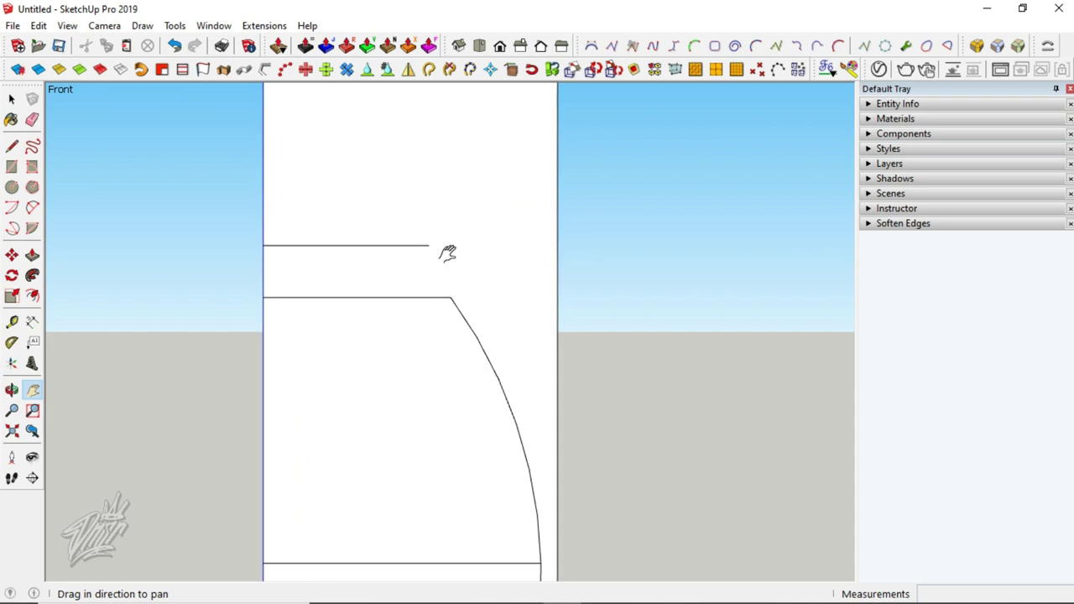
scroll(447, 253, "up", 2)
scroll(447, 253, "up", 1)
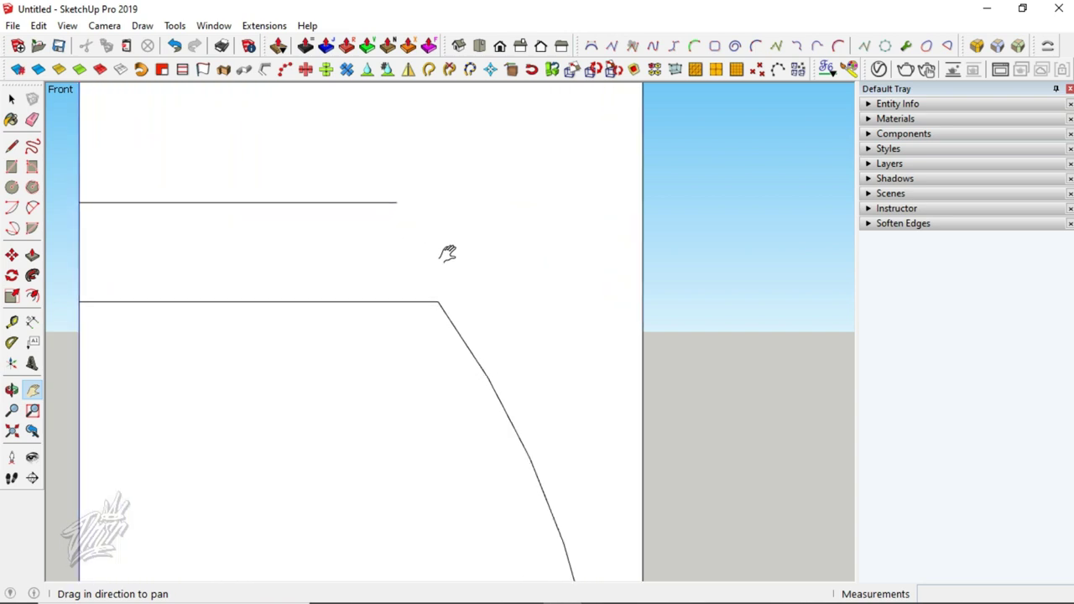
key("a")
left_click(395, 200)
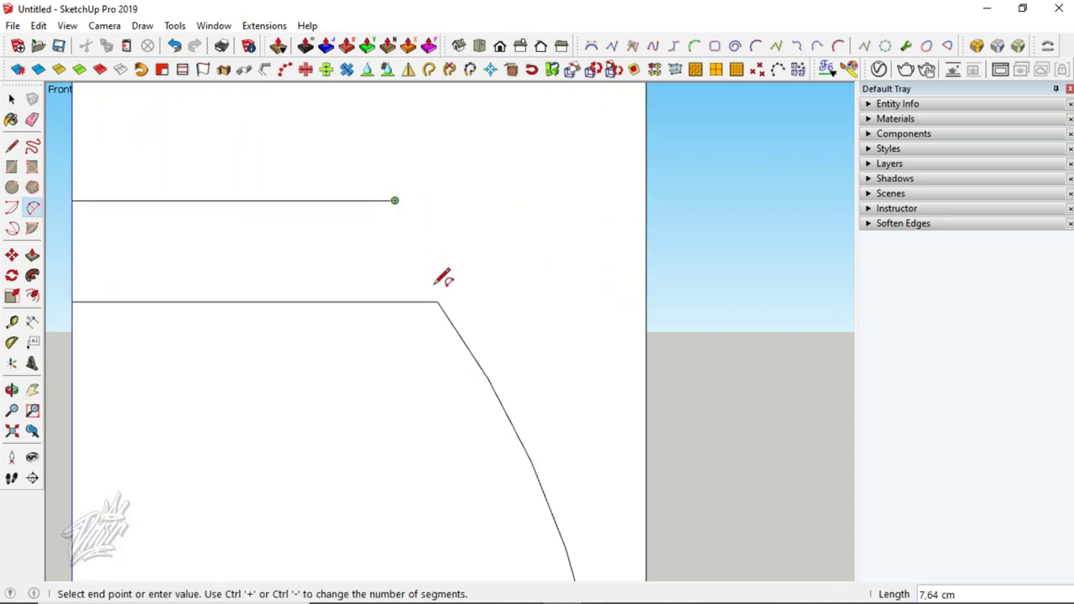
key("Escape")
left_click(437, 302)
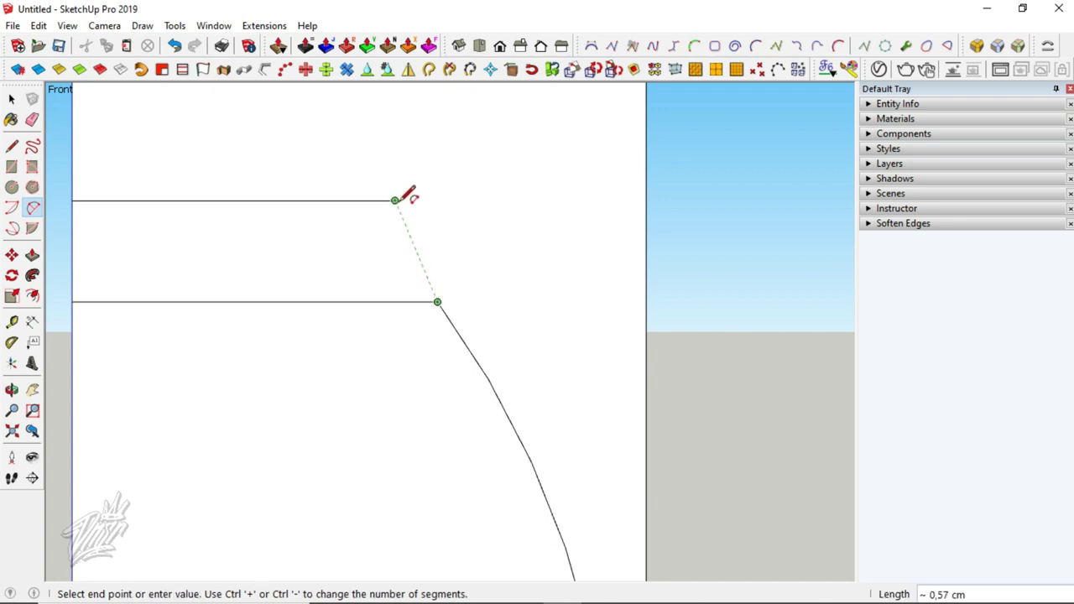
left_click(395, 200)
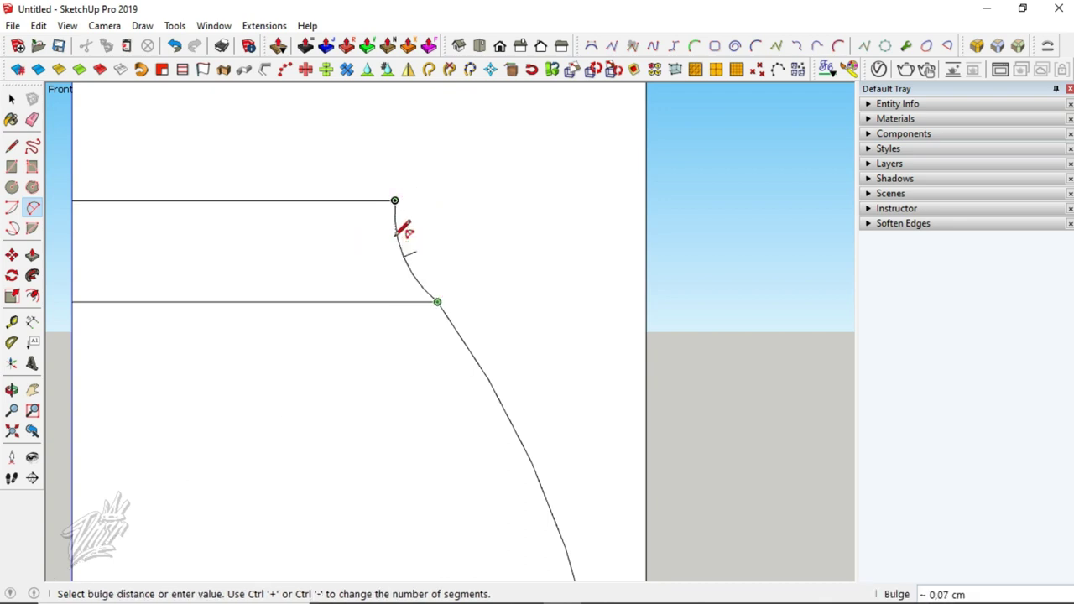
key("ctrl+minus")
key("ctrl+minus")
key("ctrl+minus")
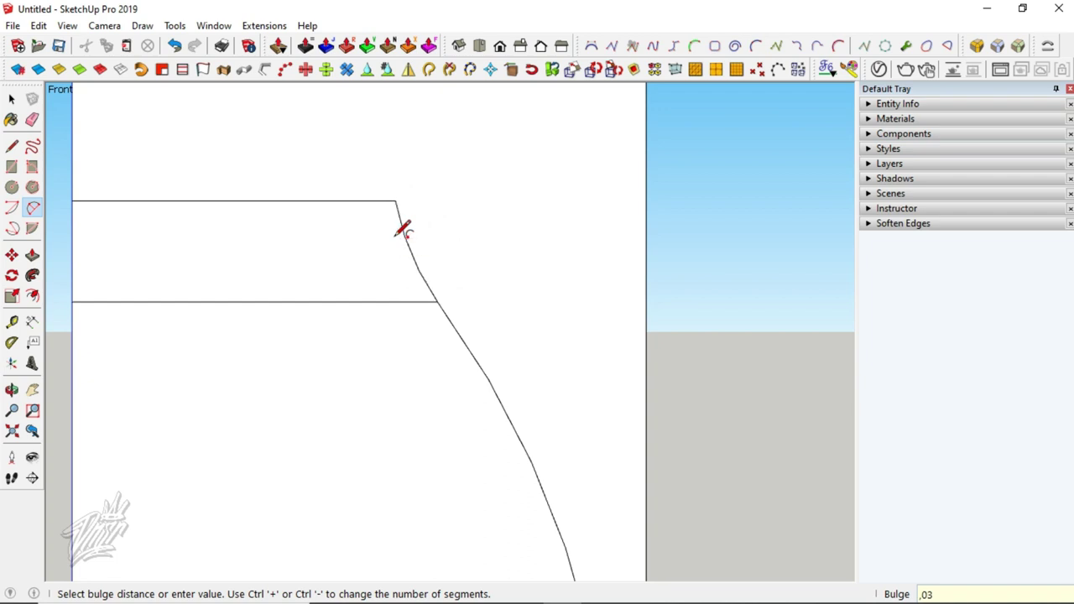
Step: Pan and zoom the view to reveal the lines higher up the neck
scroll(395, 235, "down", 3)
scroll(392, 239, "down", 2)
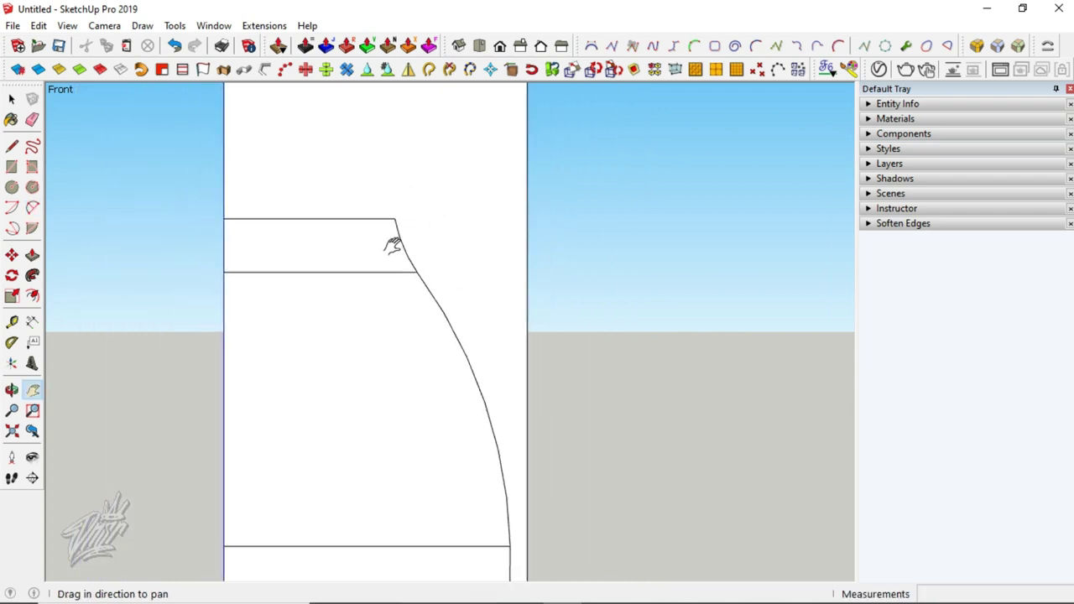
scroll(393, 252, "down", 1)
middle_click_drag(395, 254, 395, 356, "shift")
scroll(394, 356, "down", 1)
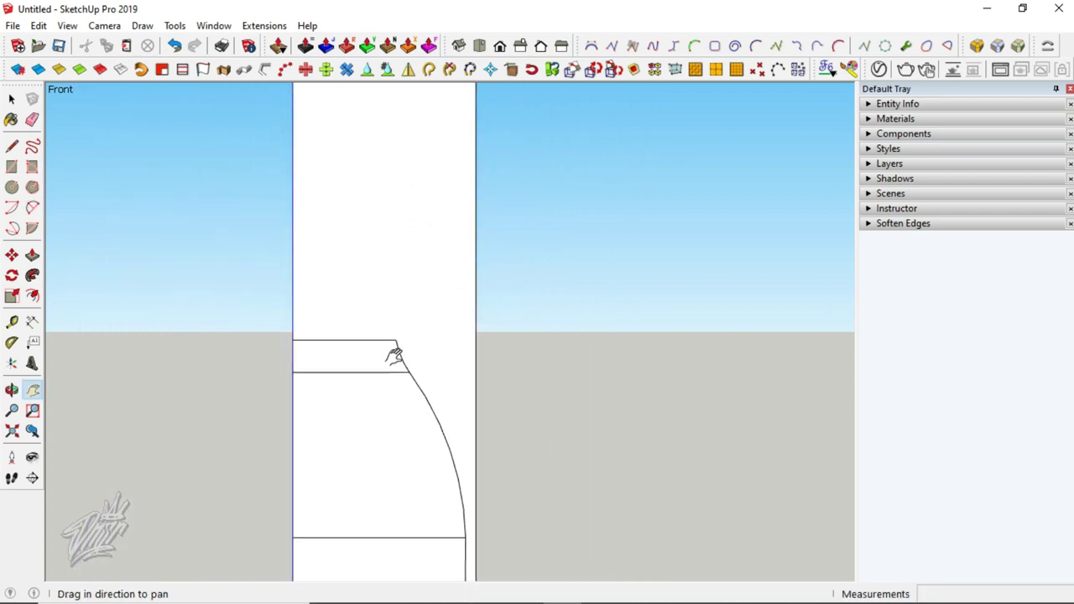
scroll(391, 352, "down", 2)
scroll(395, 340, "down", 1)
left_click_drag(405, 227, 403, 287)
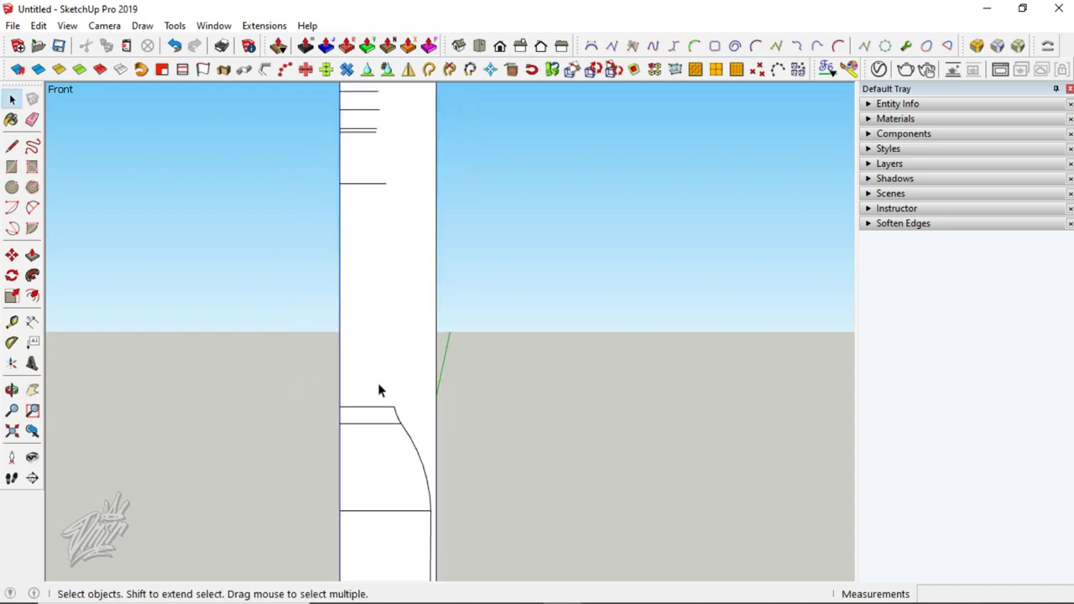
Step: Draw a 0,09-bulge arc with fewer segments from the top neck line's end to the shoulder corner
middle_click_drag(378, 382, 386, 329, "shift")
scroll(381, 306, "up", 1)
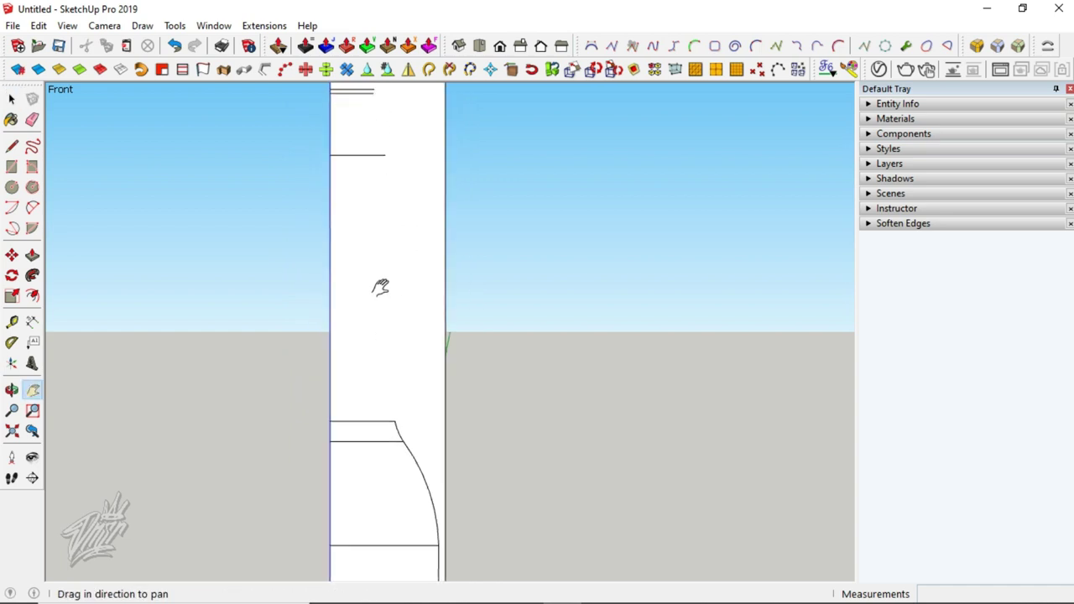
scroll(388, 281, "up", 1)
key("a")
left_click(383, 287)
key("Escape")
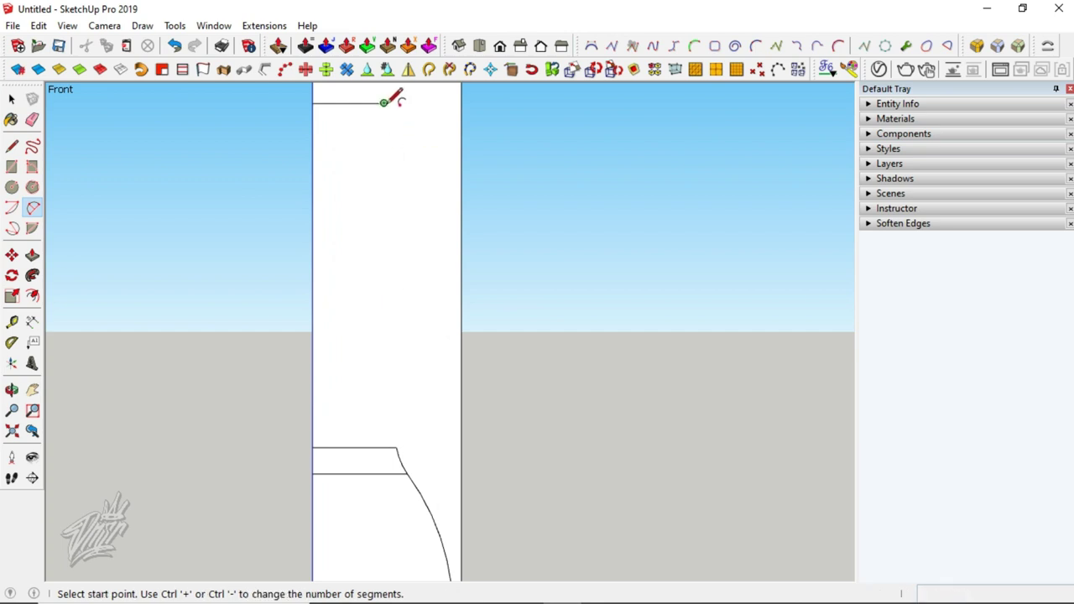
left_click(423, 277)
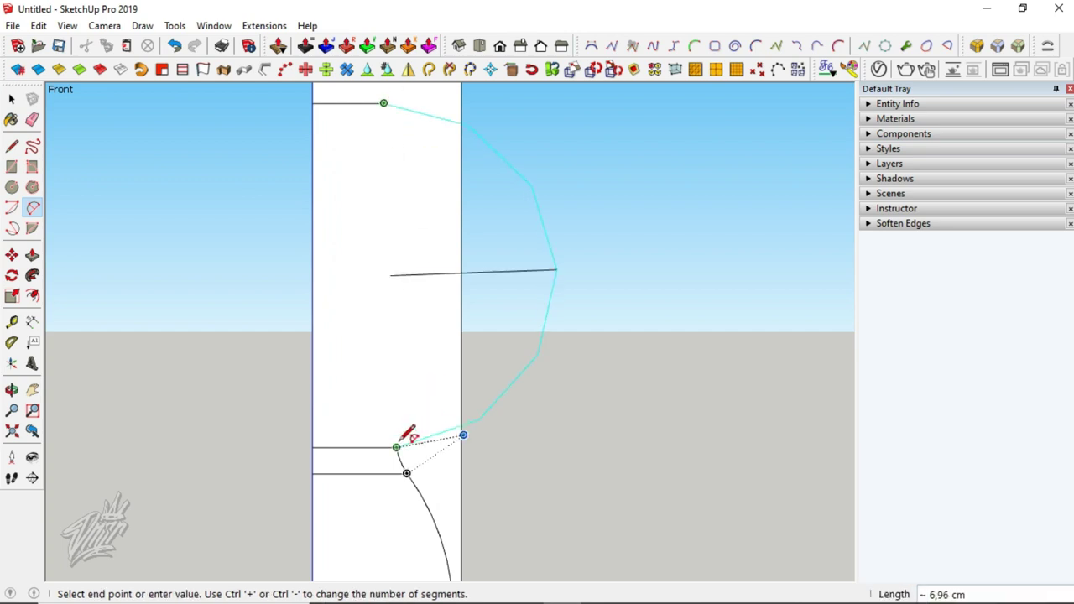
left_click(396, 446)
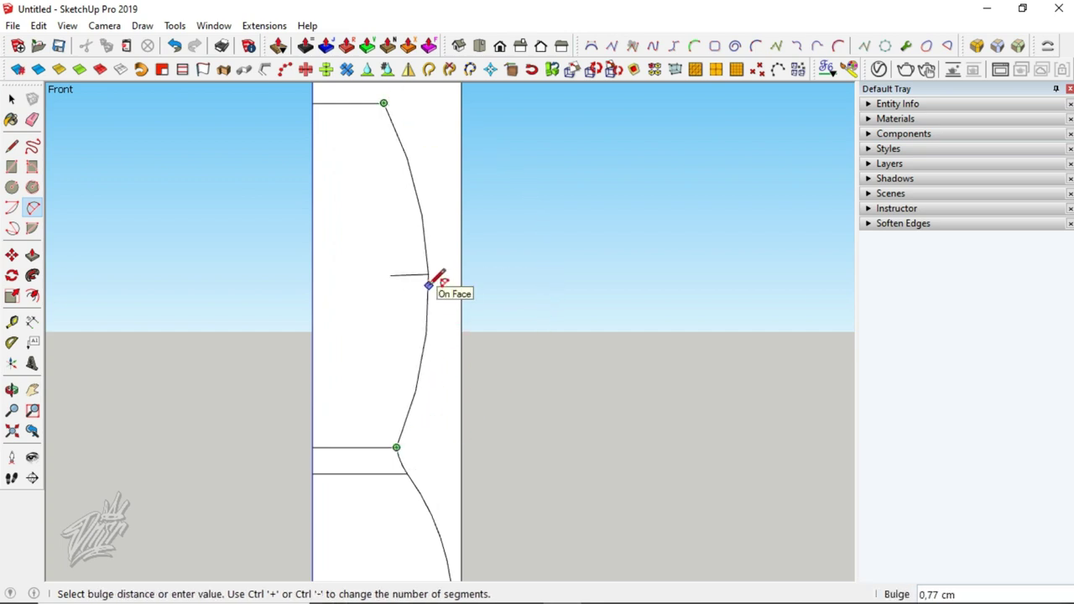
key("ctrl+minus")
type(",09")
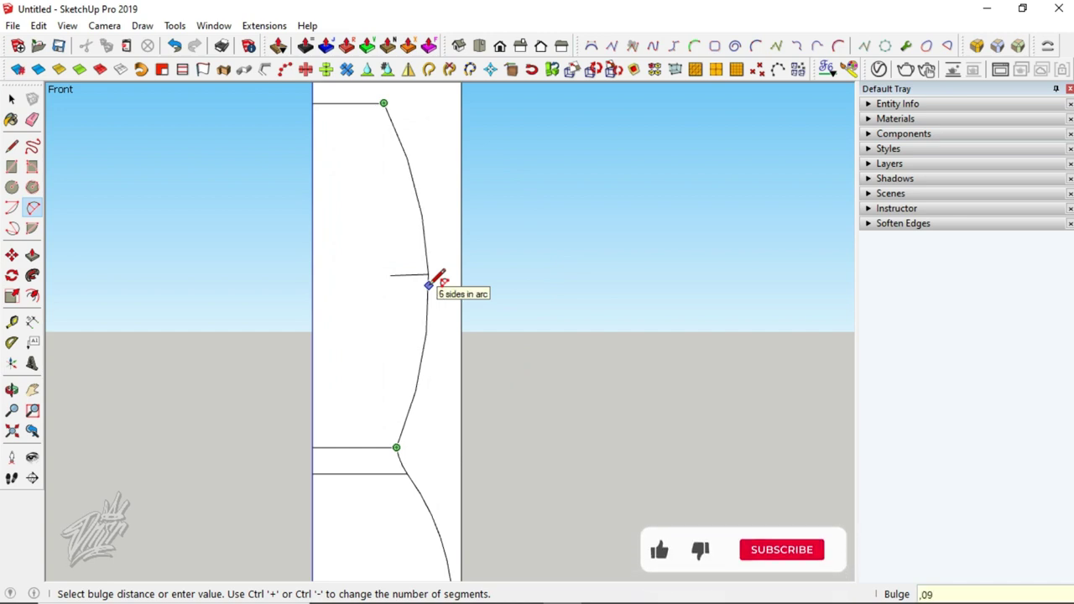
key("Return")
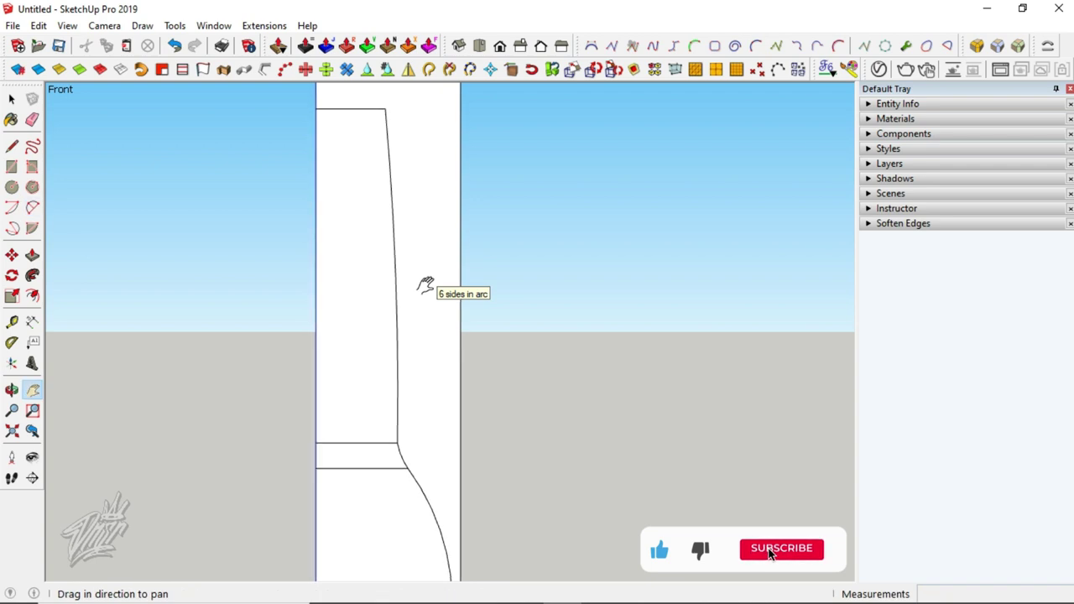
Step: Draw a reduced-segment arc from the lip line's end to the neck's top vertex
scroll(425, 288, "down", 3)
mouse_move(424, 287)
middle_mouse_down("shift")
mouse_move(430, 329)
mouse_move(429, 313)
middle_mouse_up("shift")
scroll(417, 338, "up", 1)
scroll(417, 338, "up", 2)
scroll(411, 356, "up", 3)
scroll(411, 357, "up", 1)
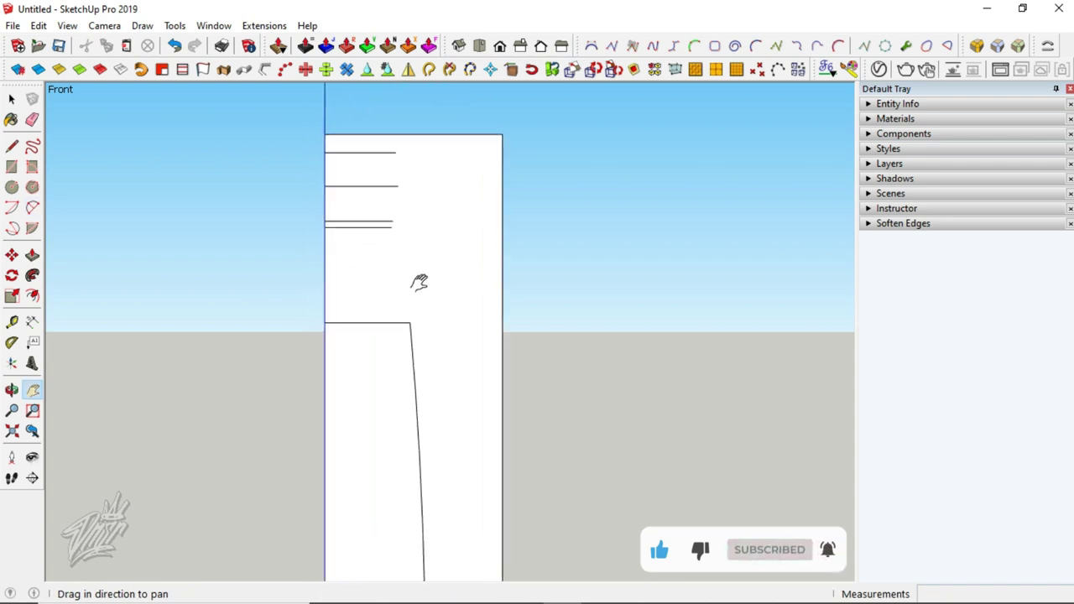
scroll(417, 278, "up", 1)
scroll(417, 260, "up", 1)
scroll(417, 259, "up", 1)
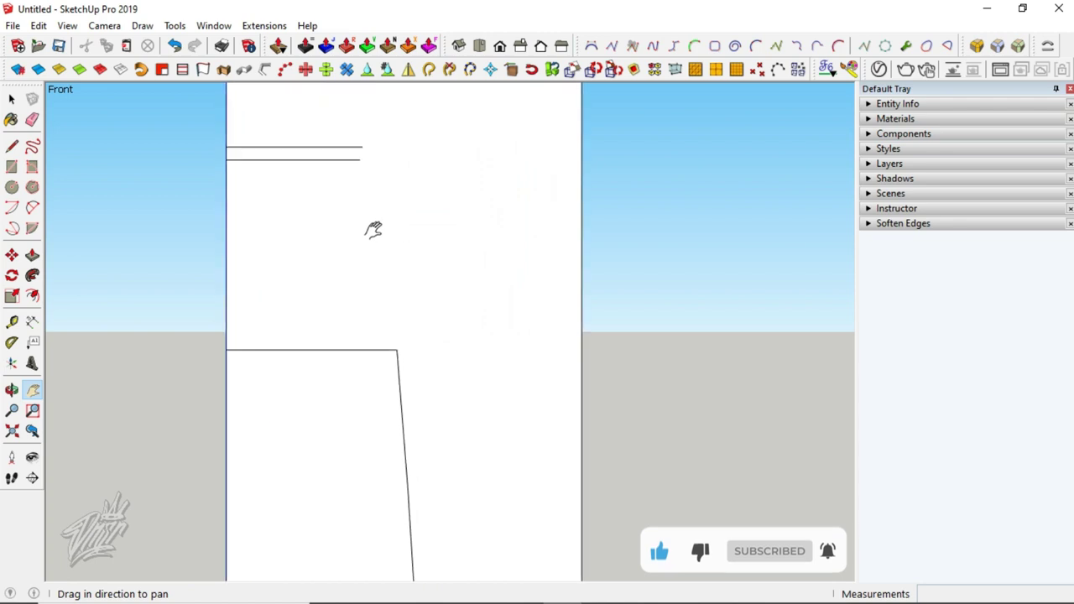
left_click(360, 160)
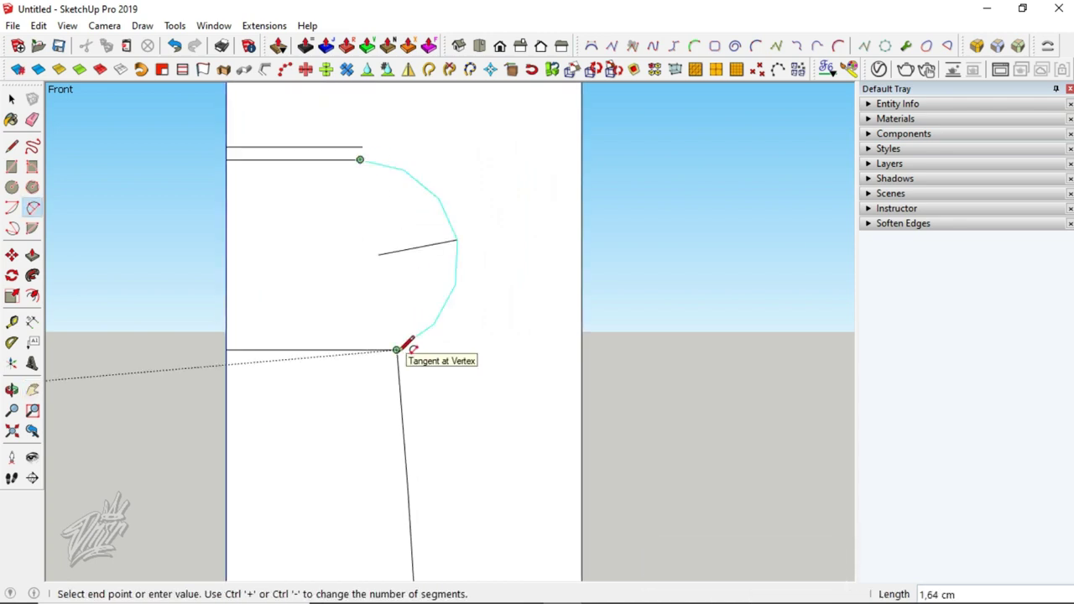
key("ctrl+minus")
key("ctrl+minus")
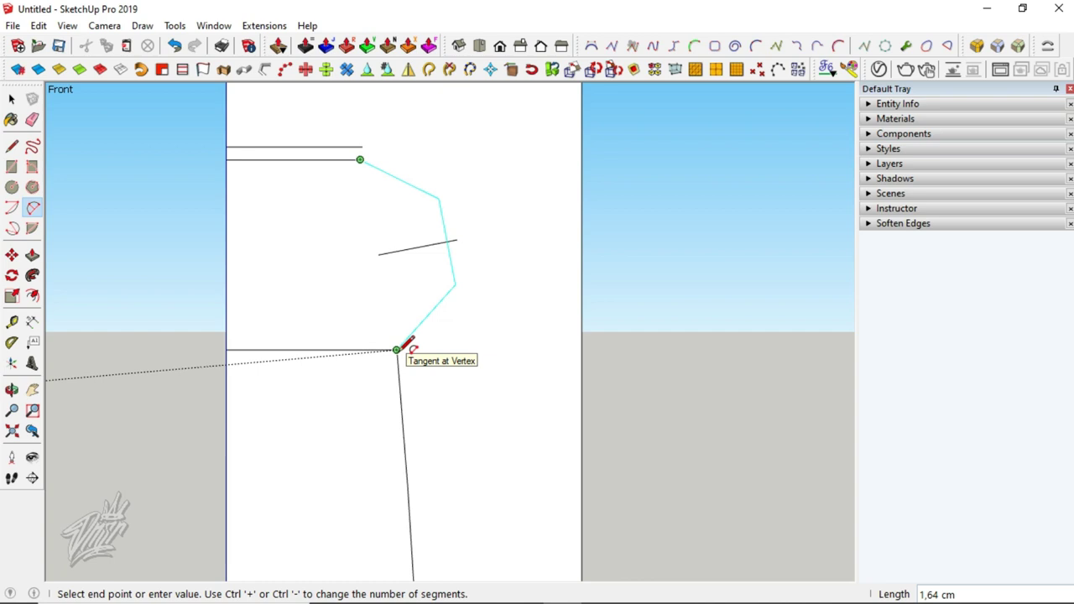
left_click(396, 349)
type(",04")
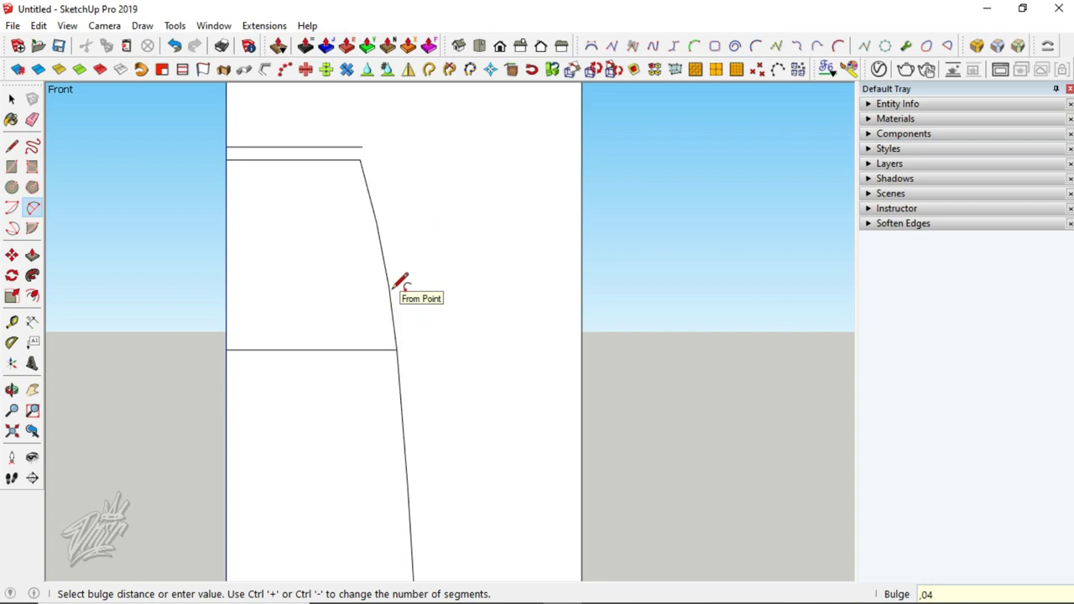
key("Return")
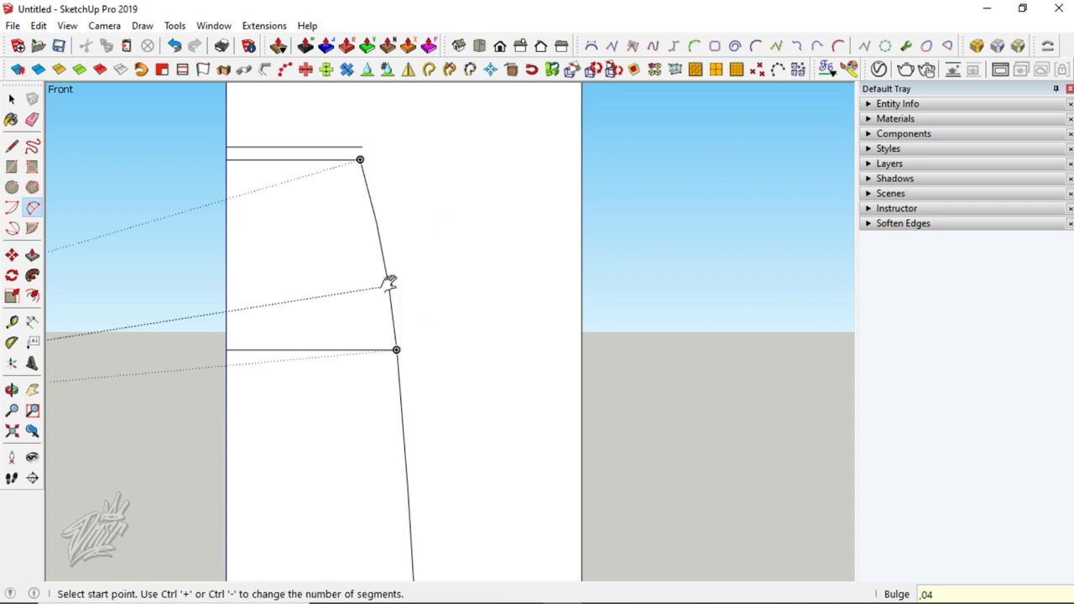
Step: Round the corner with a small-bulge arc from the upper line's end to the lower vertex
key("h")
scroll(366, 180, "up", 1)
scroll(365, 180, "up", 2)
scroll(364, 221, "up", 1)
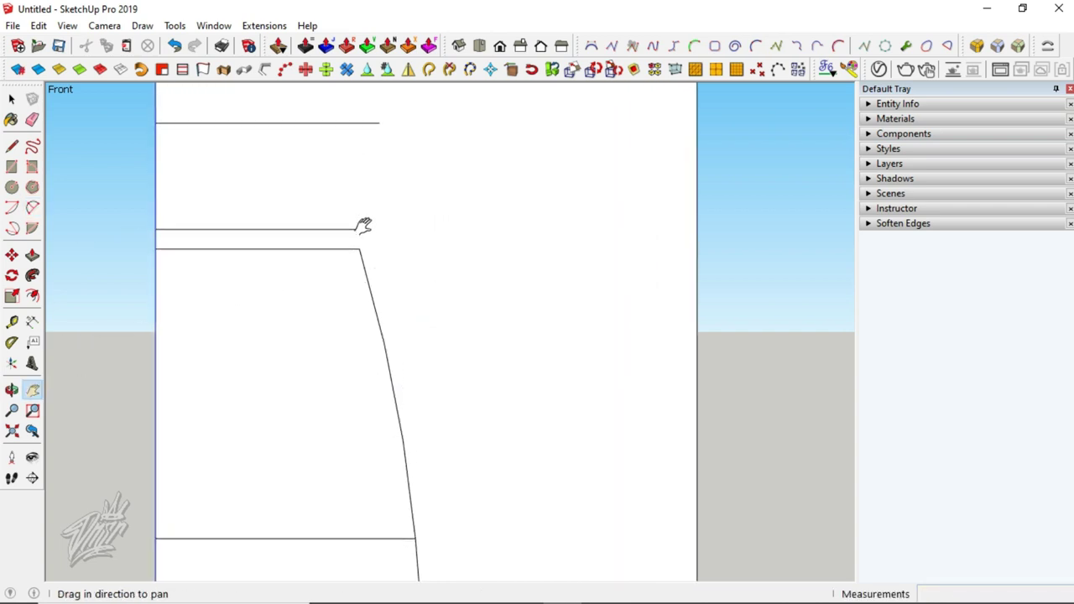
scroll(364, 223, "up", 2)
scroll(364, 233, "up", 2)
scroll(366, 267, "up", 1)
scroll(360, 256, "up", 1)
scroll(341, 175, "up", 1)
left_click_drag(360, 214, 462, 307)
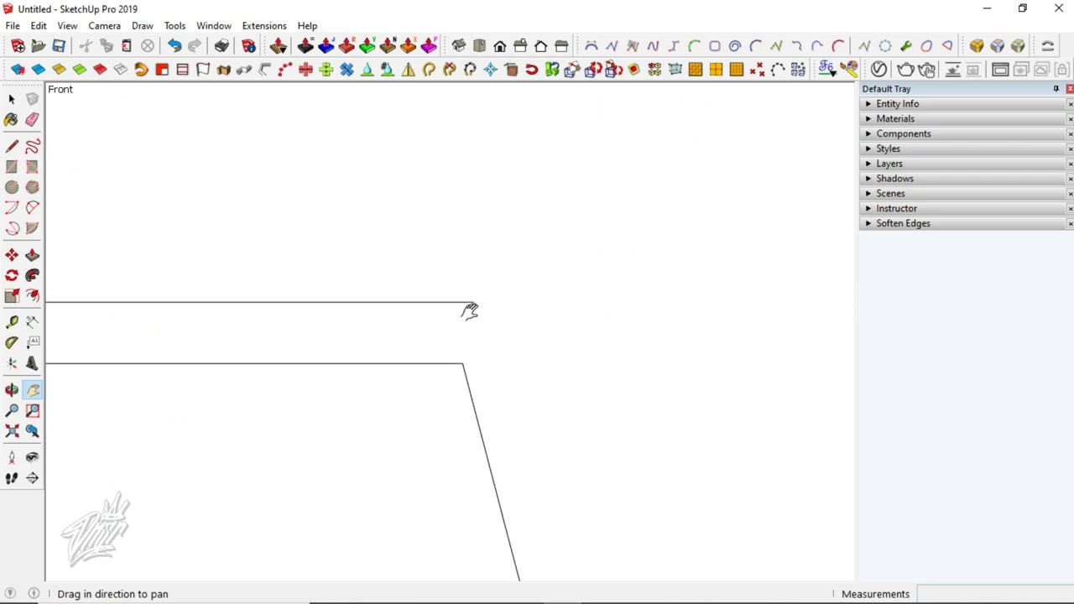
key("a")
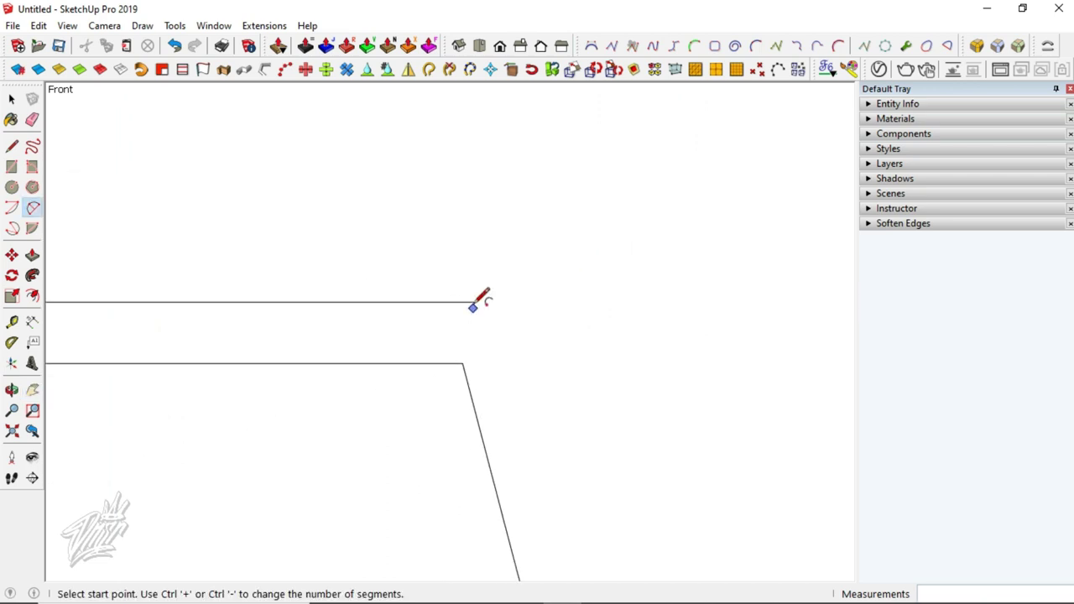
left_click(474, 302)
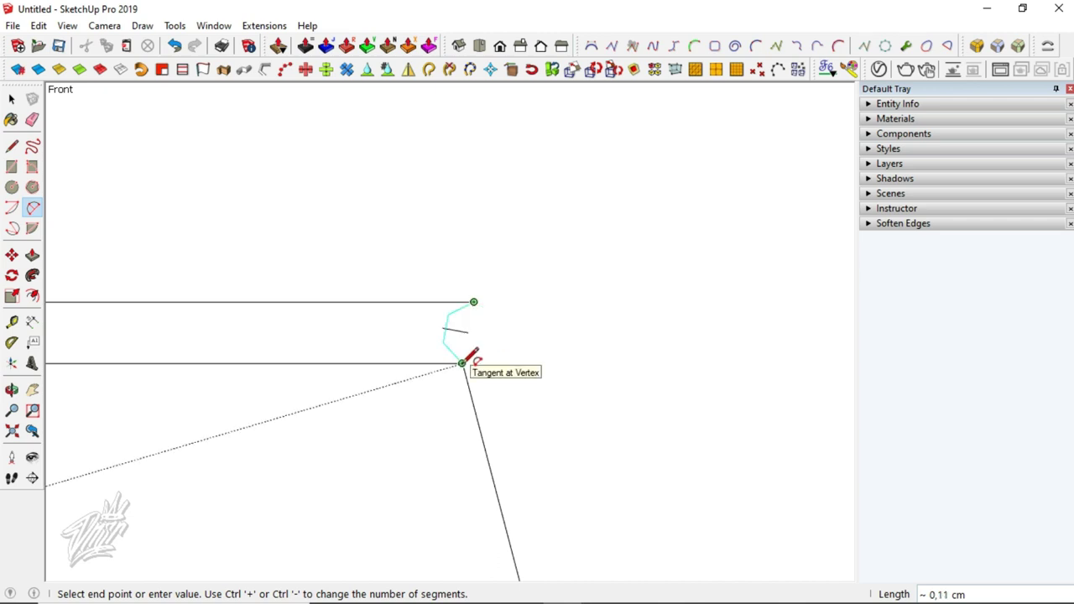
left_click(462, 363)
type(",015")
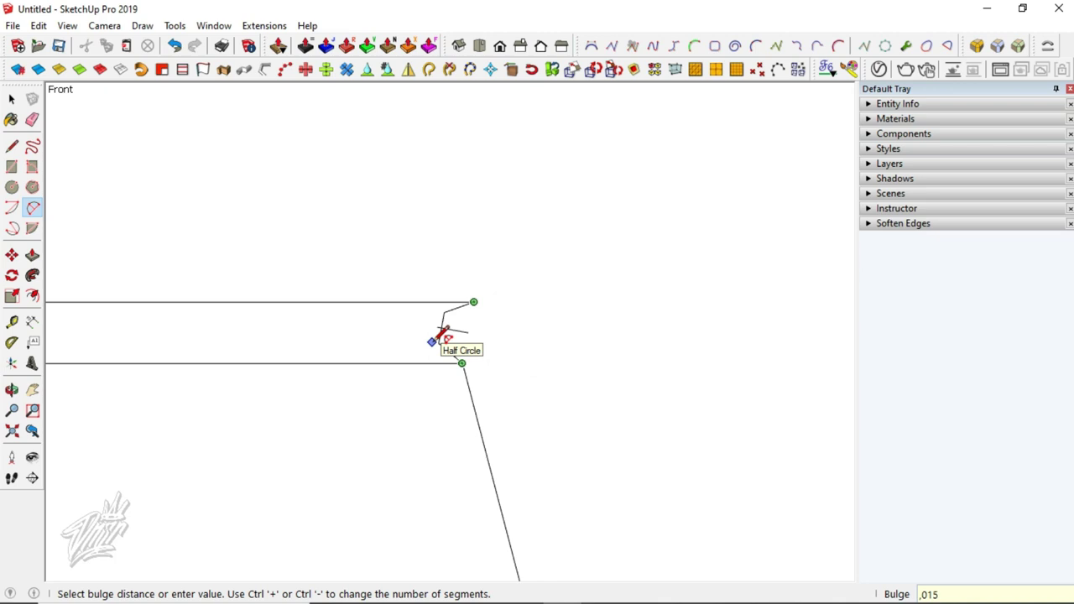
key("Return")
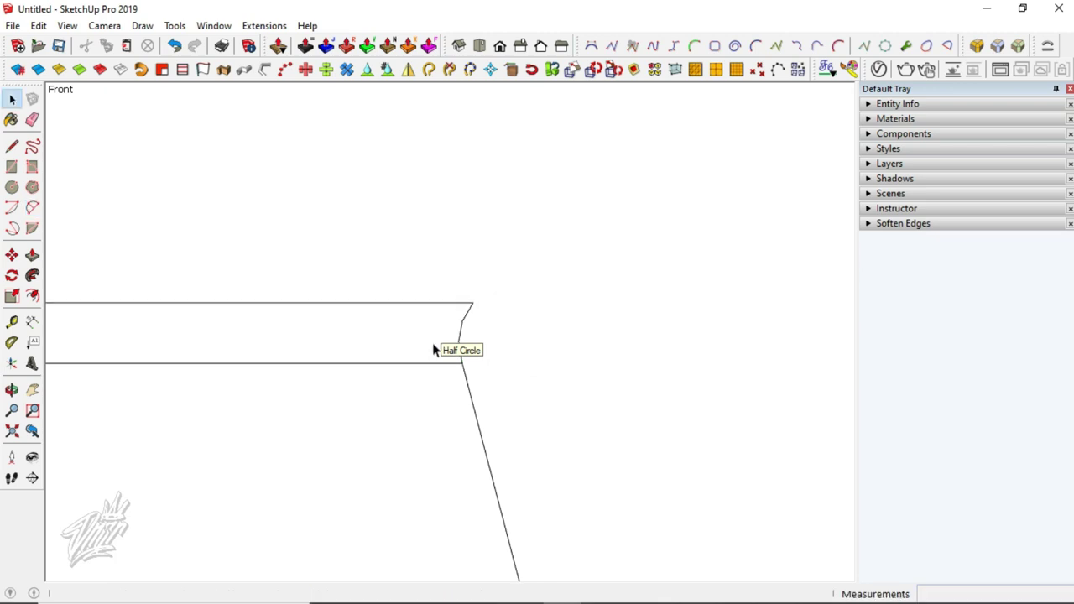
key("space")
Step: Draw a six-segment, outward-bulging shoulder arc from the rounded corner up to the upper line's end
scroll(436, 373, "down", 3)
key("h")
scroll(441, 377, "down", 2)
left_click_drag(447, 356, 441, 384)
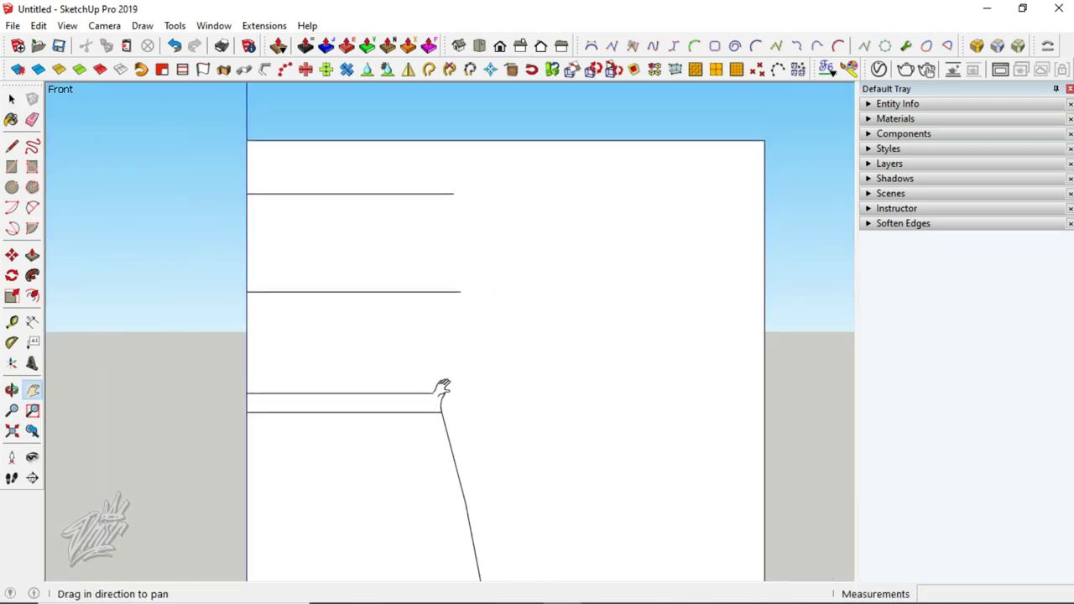
scroll(463, 307, "up", 2)
scroll(464, 344, "up", 2)
scroll(453, 381, "up", 1)
key("a")
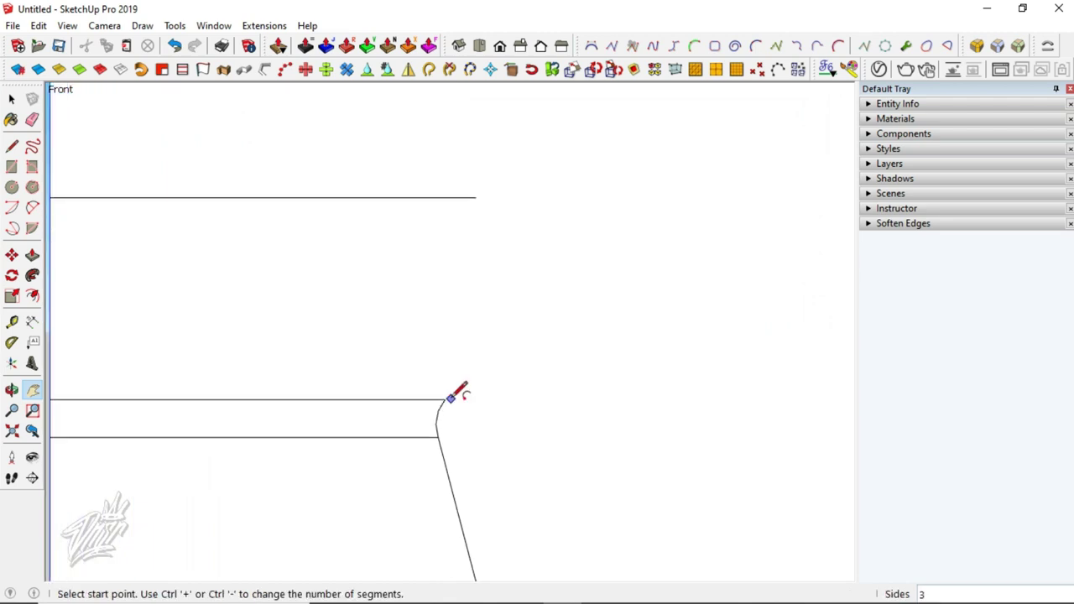
left_click(444, 400)
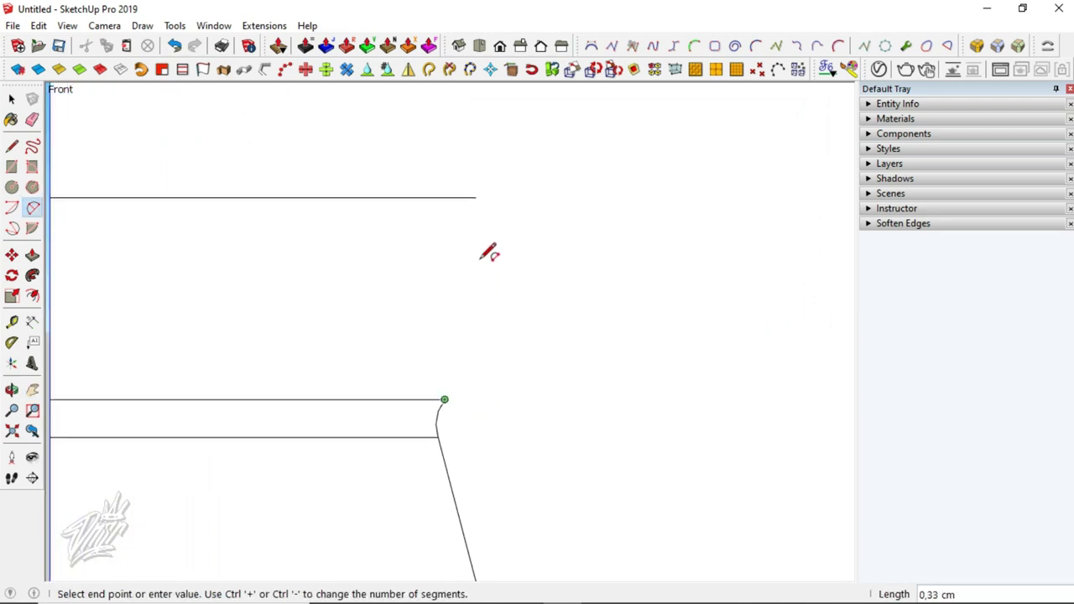
left_click(475, 197)
key("ctrl+plus")
key("ctrl+plus")
type(",15")
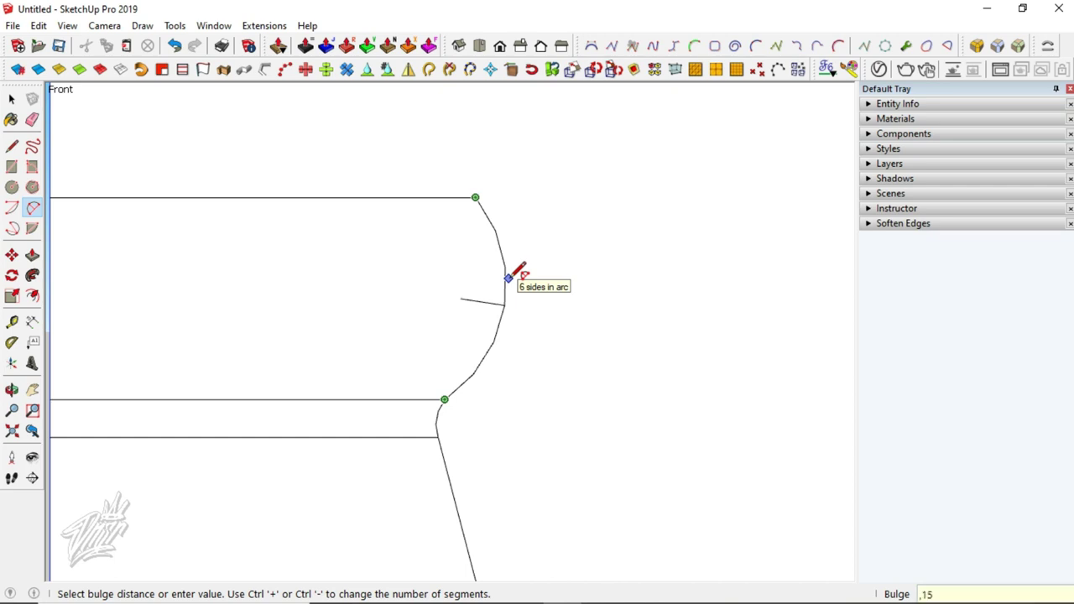
left_click(510, 276)
Step: Draw an inward-curving neck arc from the shoulder's top to the next line's end
key("h")
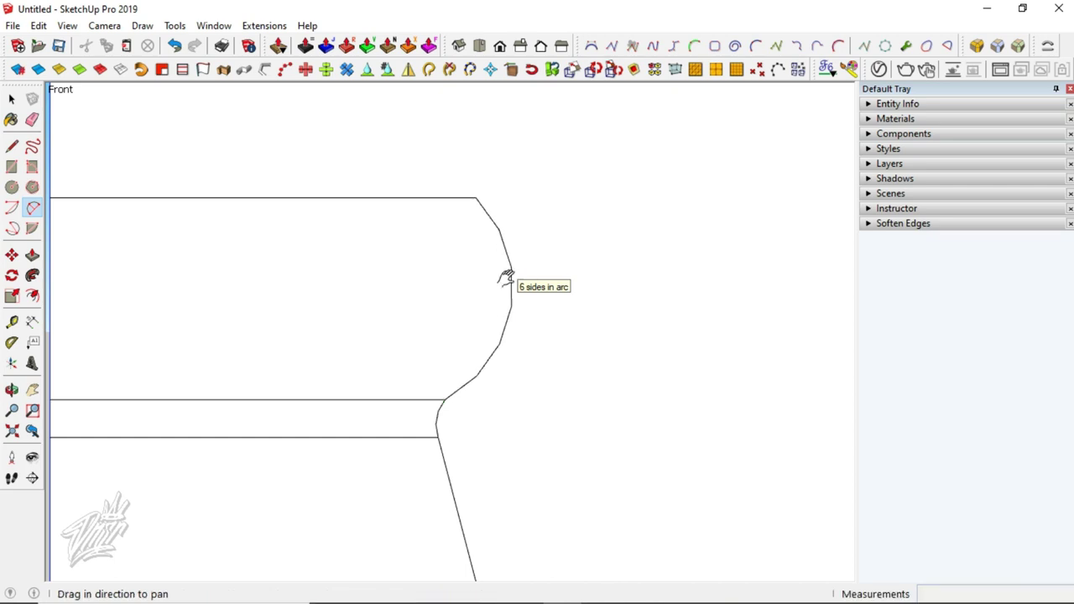
scroll(507, 271, "down", 2)
scroll(506, 270, "down", 2)
scroll(504, 269, "down", 3)
left_click_drag(504, 268, 503, 326)
scroll(502, 344, "up", 1)
scroll(502, 347, "up", 3)
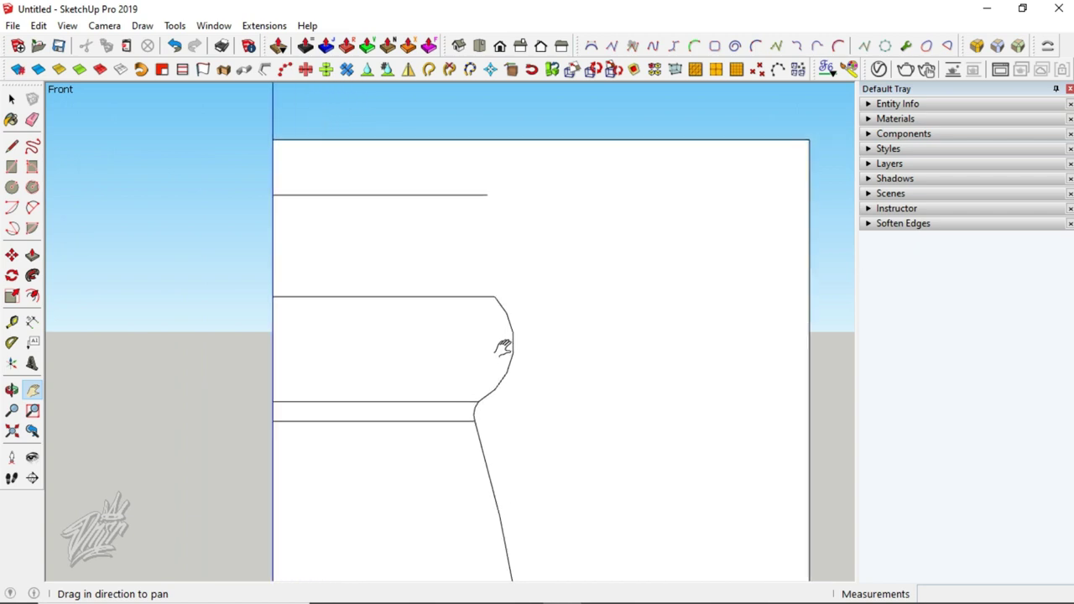
scroll(503, 348, "up", 2)
scroll(520, 369, "up", 1)
scroll(512, 304, "down", 1)
scroll(512, 304, "down", 1)
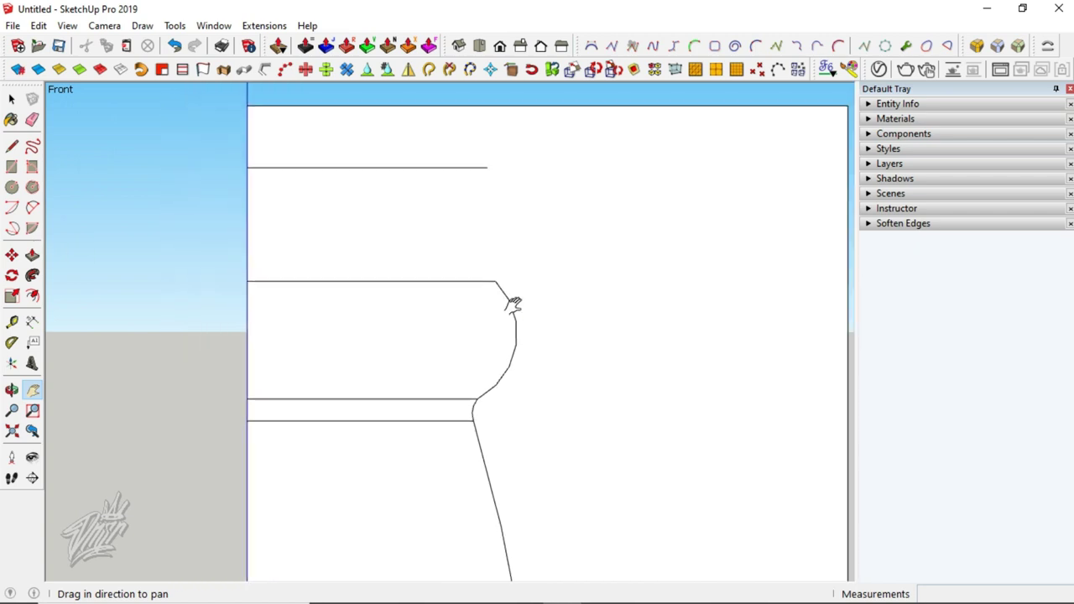
key("a")
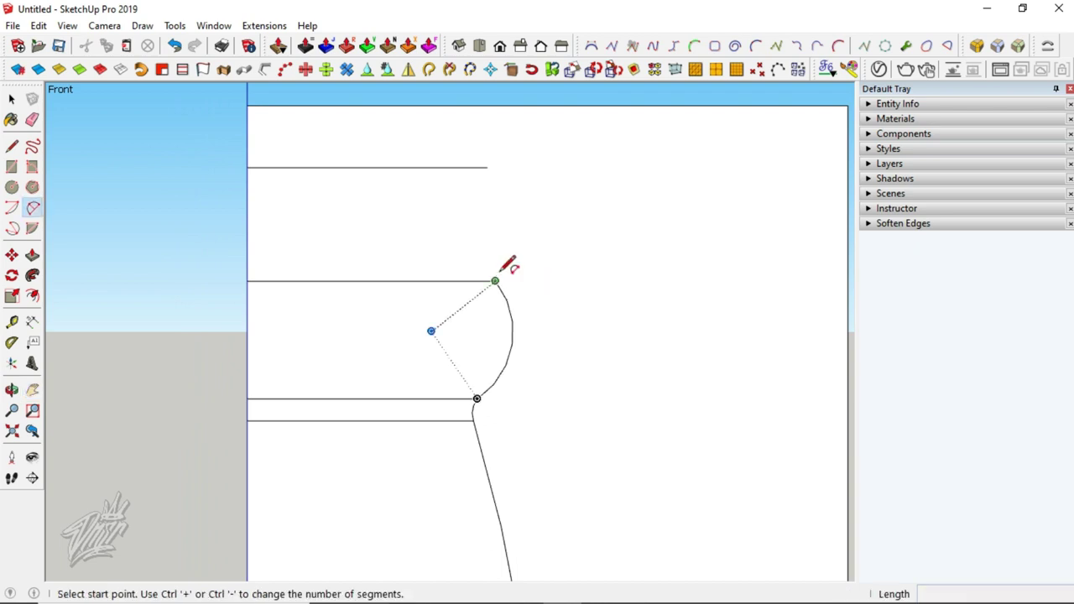
left_click(495, 281)
left_click(488, 167)
type(",09")
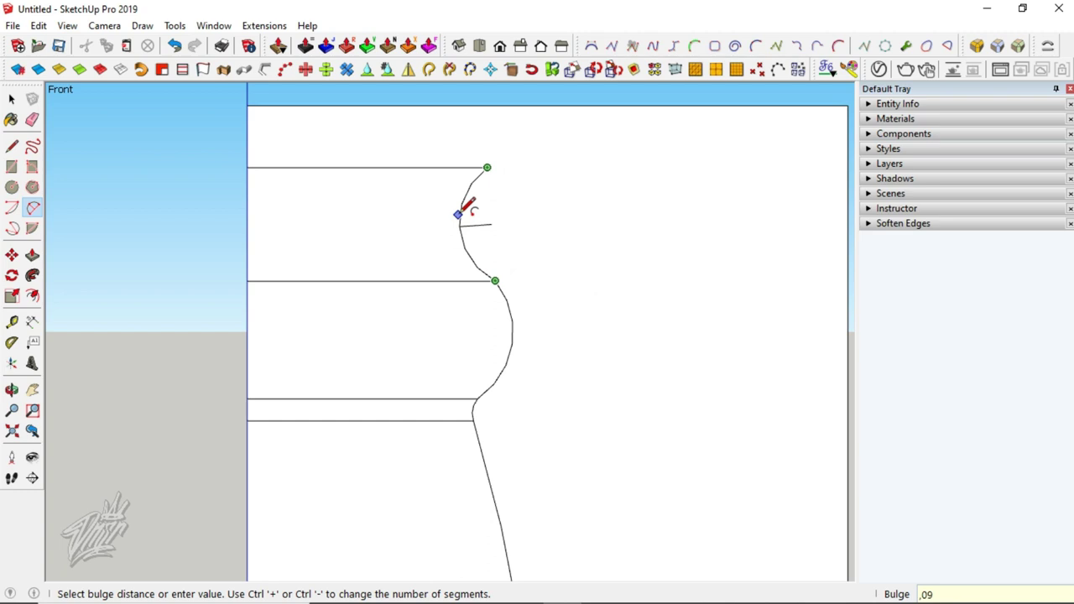
left_click(460, 213)
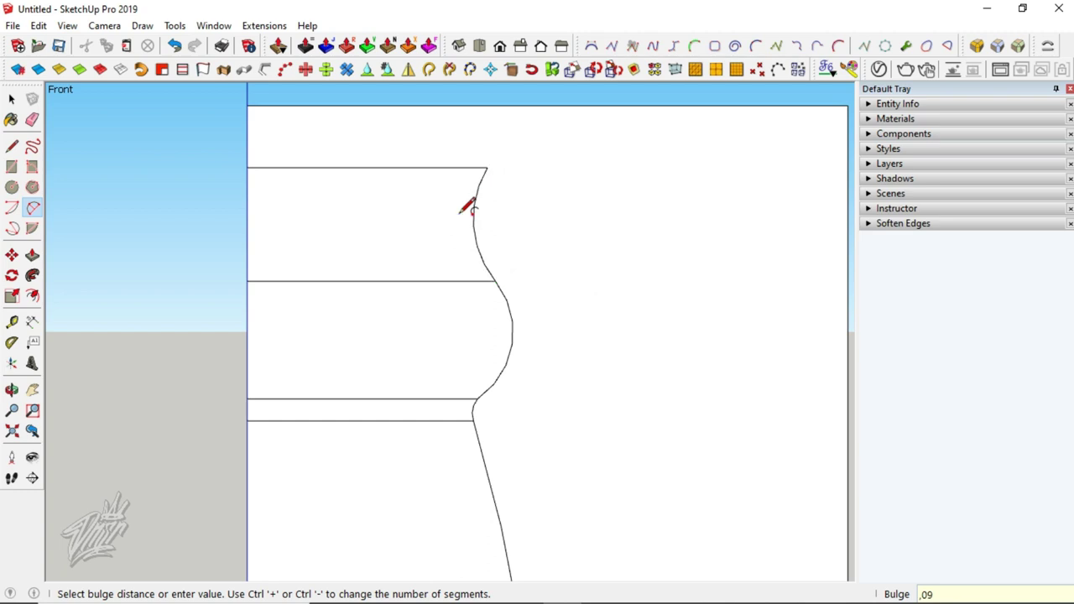
Step: Add the rounded lip arc from the neck's top up to the face's top edge
left_click(488, 167)
left_click(461, 105)
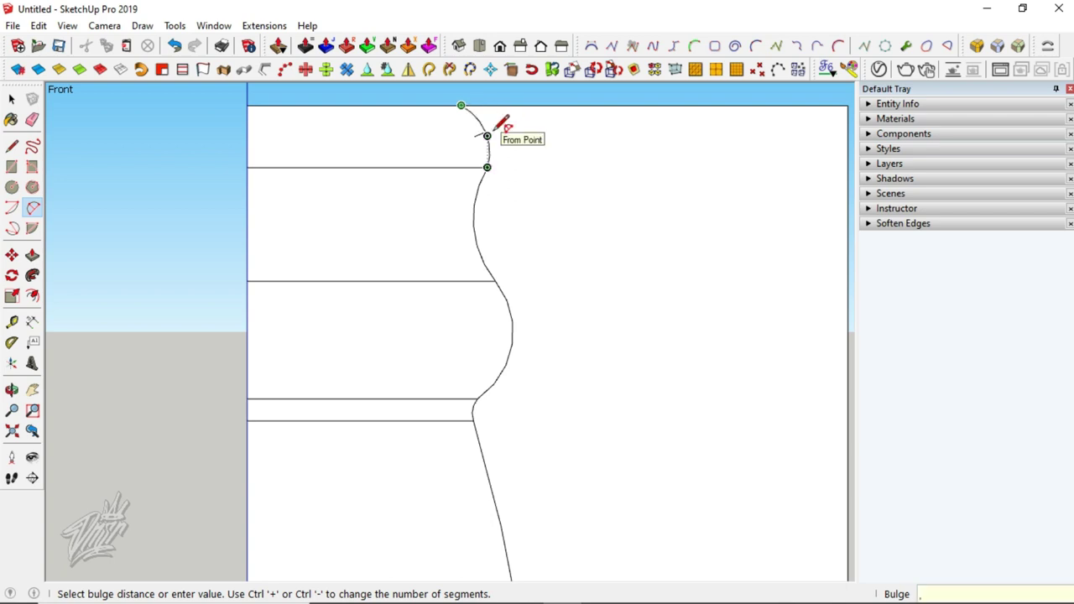
type("1")
key("Return")
Step: Erase the horizontal guide lines across the middle and neck of the profile
key("e")
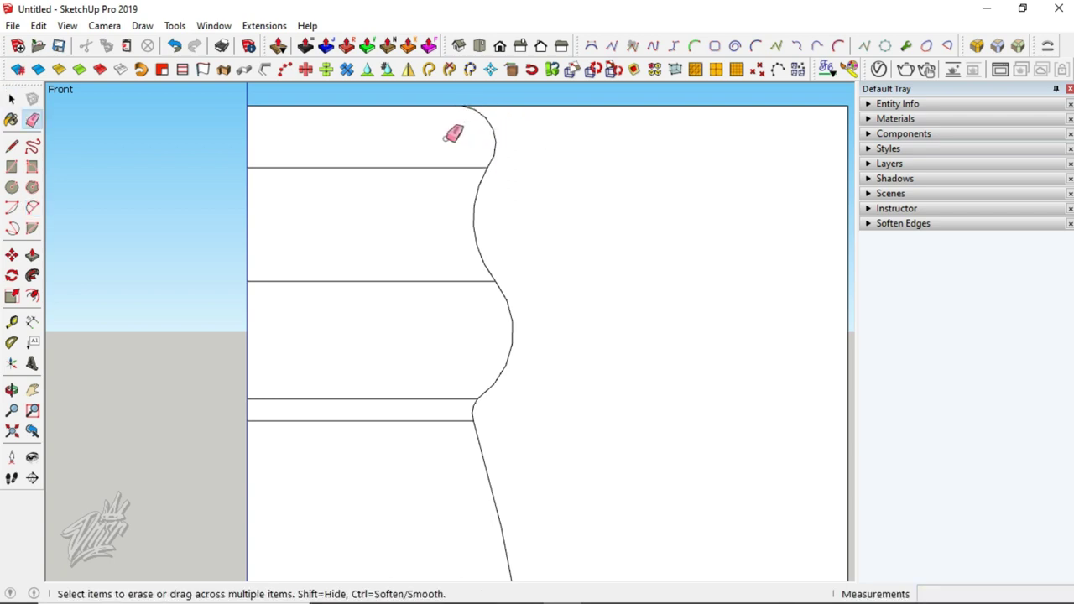
scroll(450, 132, "down", 2)
scroll(450, 132, "down", 1)
left_click_drag(426, 329, 428, 354)
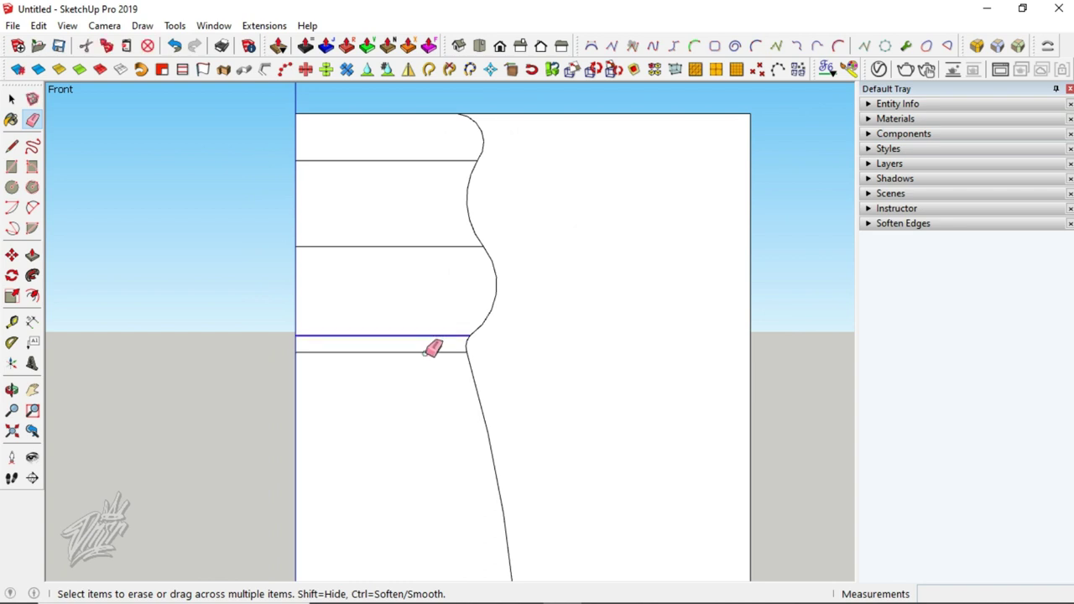
mouse_move(429, 158)
left_mouse_down()
mouse_move(427, 253)
mouse_move(439, 223)
left_mouse_up()
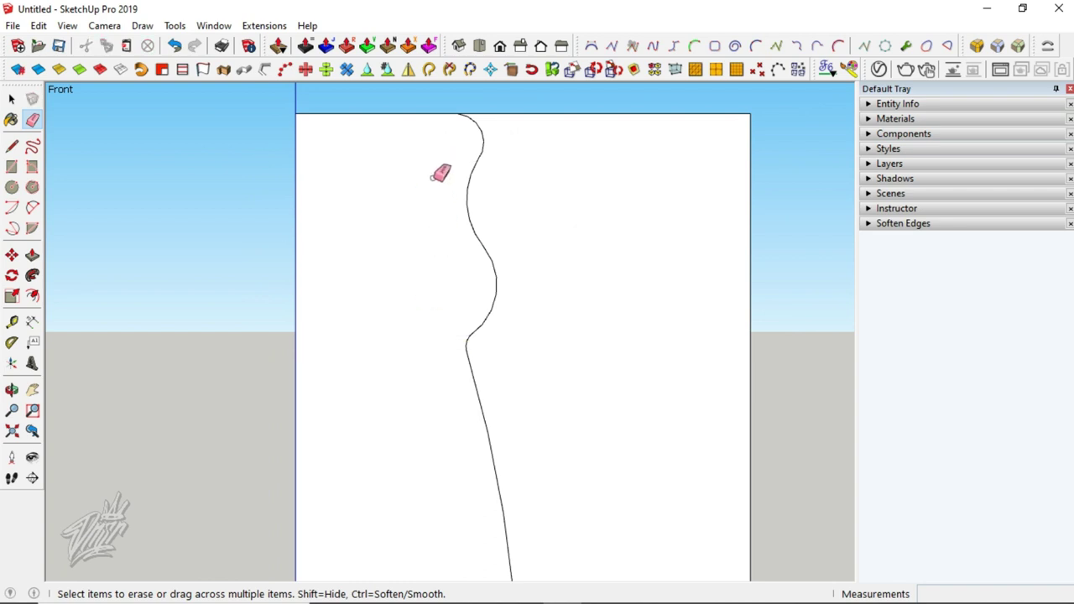
scroll(439, 170, "down", 1)
scroll(439, 168, "down", 2)
scroll(441, 230, "down", 2)
scroll(439, 269, "down", 1)
left_click(439, 281)
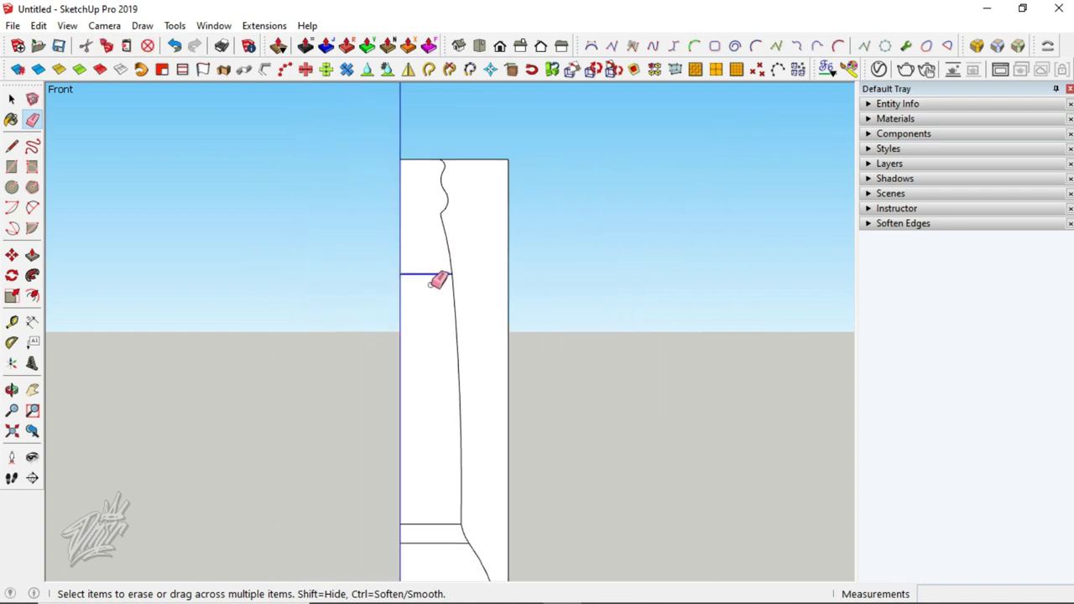
Step: Erase the lower horizontal lines and the stray short and vertical edges at the profile bottom
scroll(434, 252, "down", 2)
scroll(433, 319, "down", 2)
left_click_drag(445, 388, 457, 452)
scroll(452, 314, "down", 2)
scroll(442, 344, "down", 2)
scroll(458, 494, "up", 1)
scroll(458, 495, "up", 1)
scroll(455, 496, "up", 2)
scroll(457, 496, "up", 1)
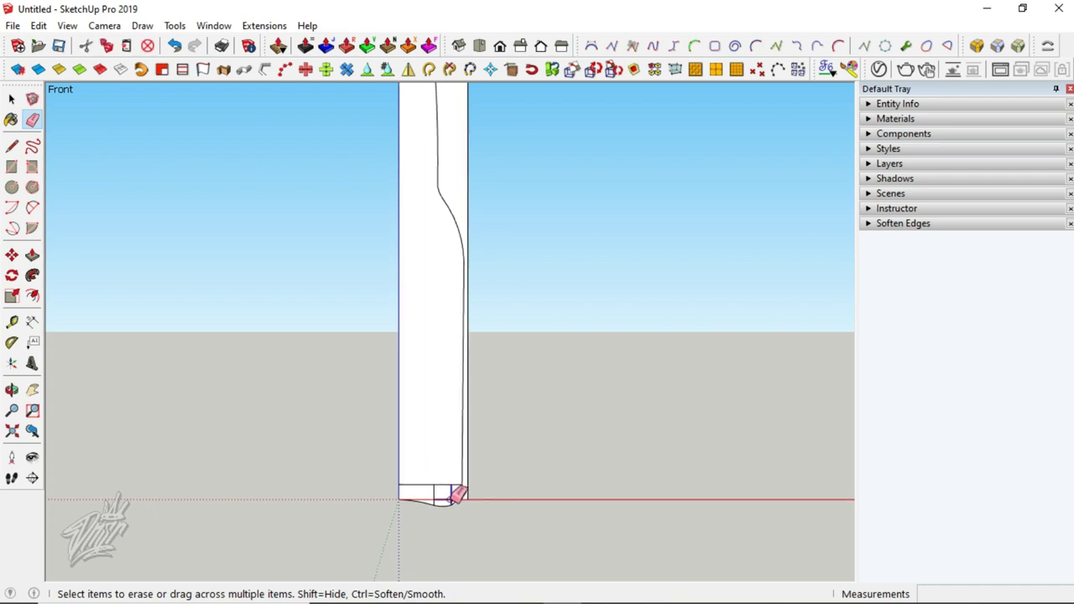
left_click_drag(436, 500, 450, 488)
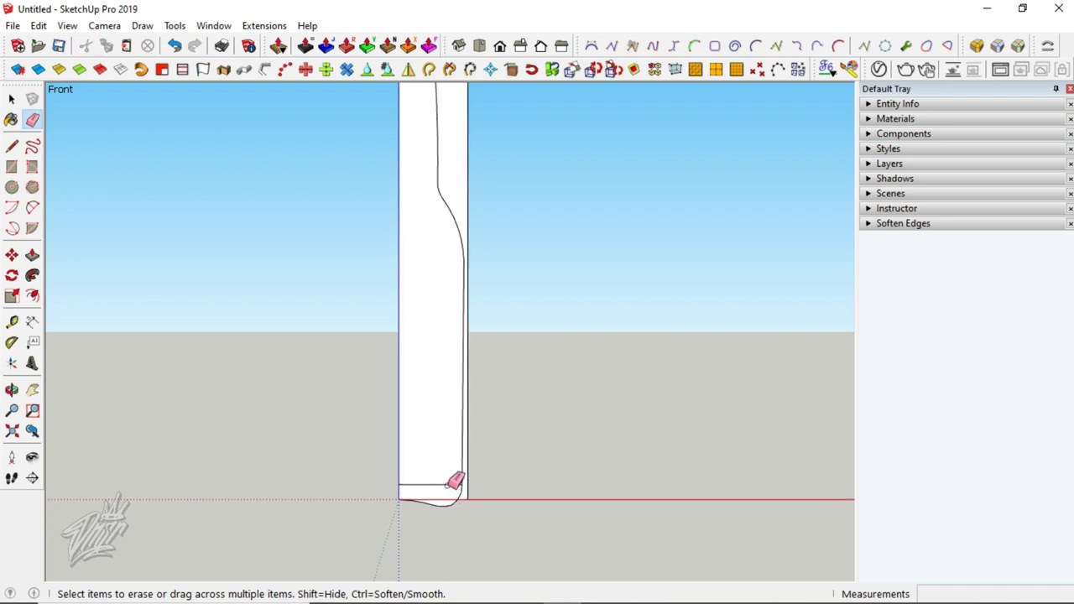
left_click(449, 485)
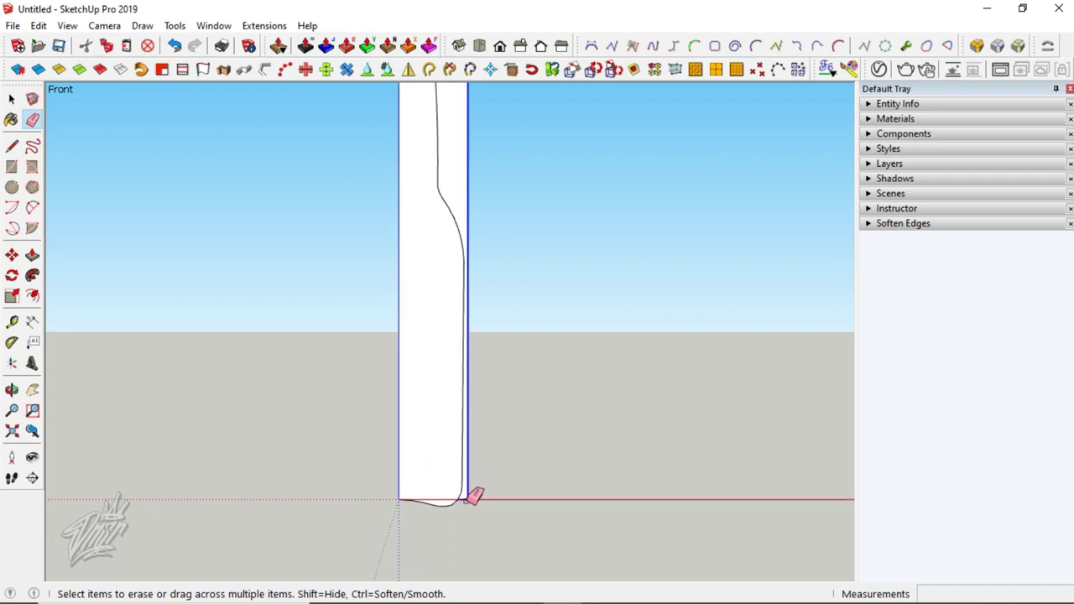
left_click_drag(470, 497, 475, 495)
scroll(482, 352, "down", 3)
scroll(469, 218, "down", 2)
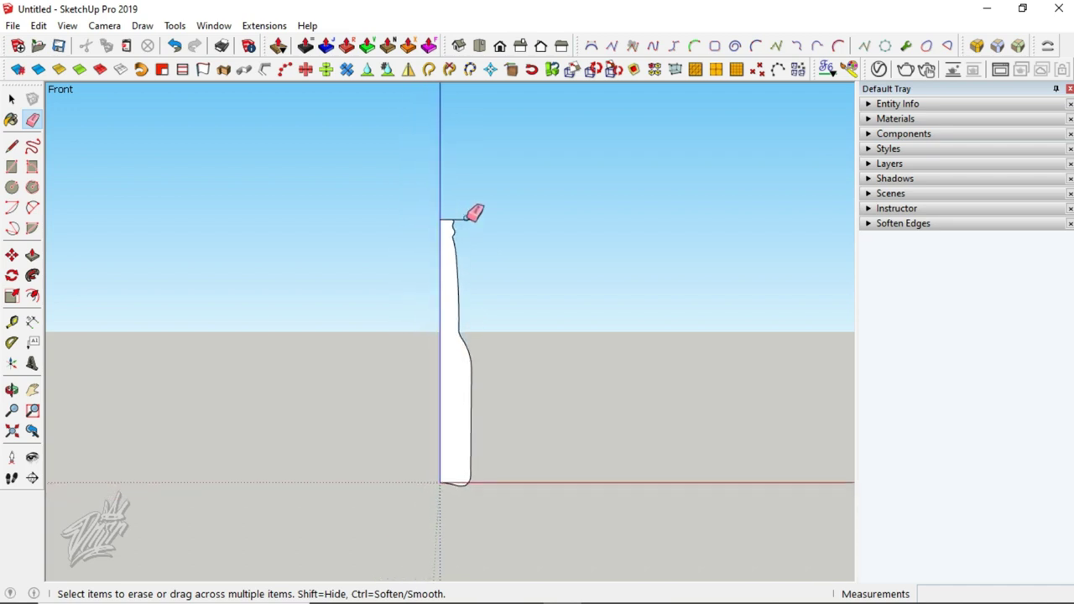
scroll(478, 484, "up", 1)
scroll(476, 484, "up", 2)
scroll(475, 484, "up", 1)
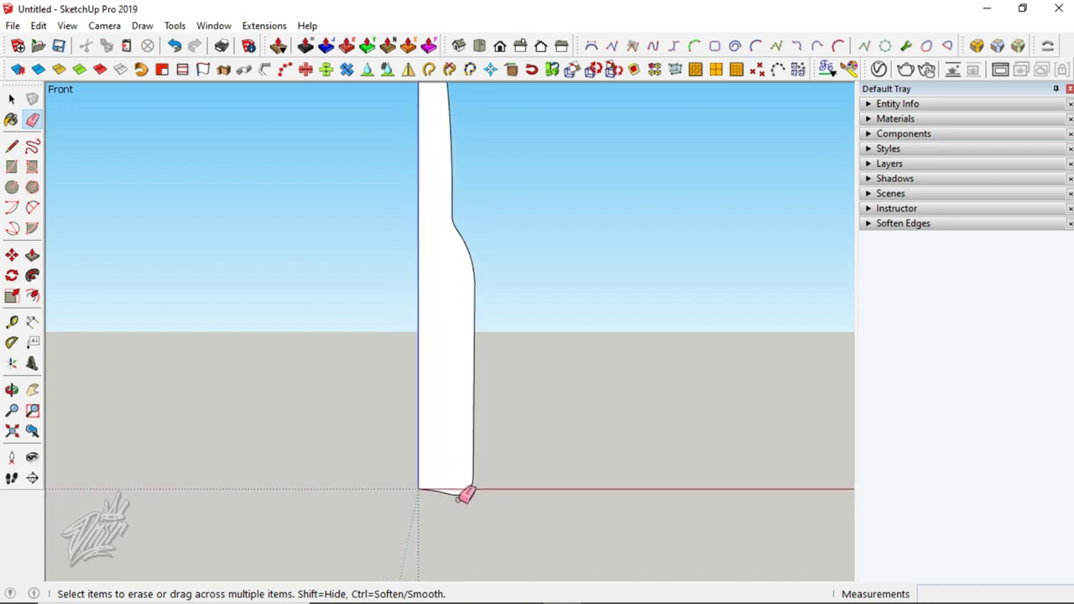
scroll(475, 485, "up", 1)
scroll(473, 488, "up", 1)
scroll(463, 496, "up", 1)
Step: Close the profile into a face with a flat base line and a short vertical line
scroll(458, 503, "up", 1)
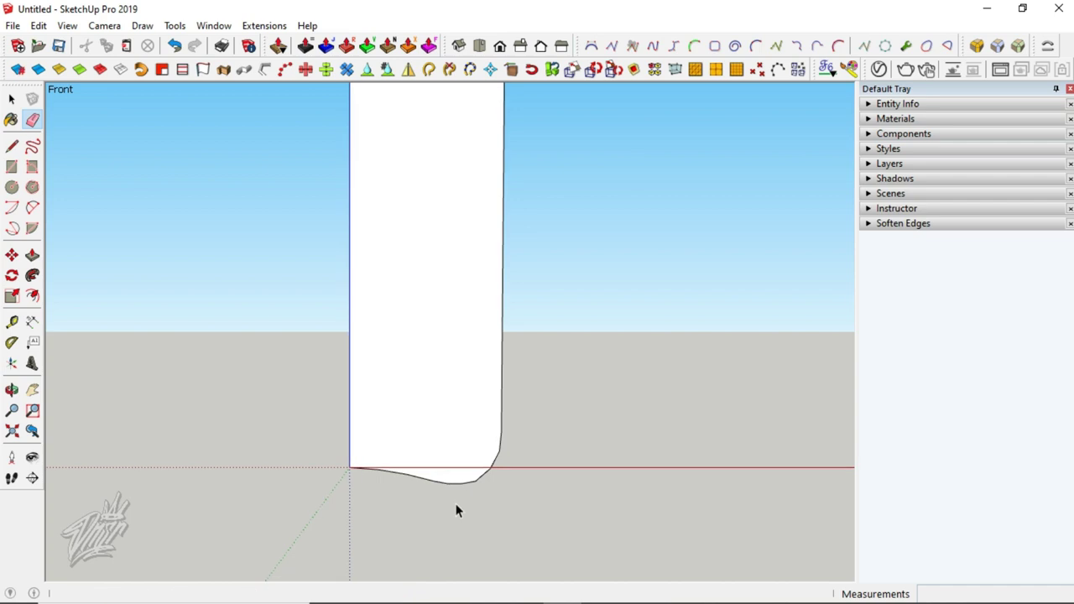
key("l")
scroll(447, 478, "up", 1)
scroll(441, 478, "up", 2)
scroll(441, 479, "up", 2)
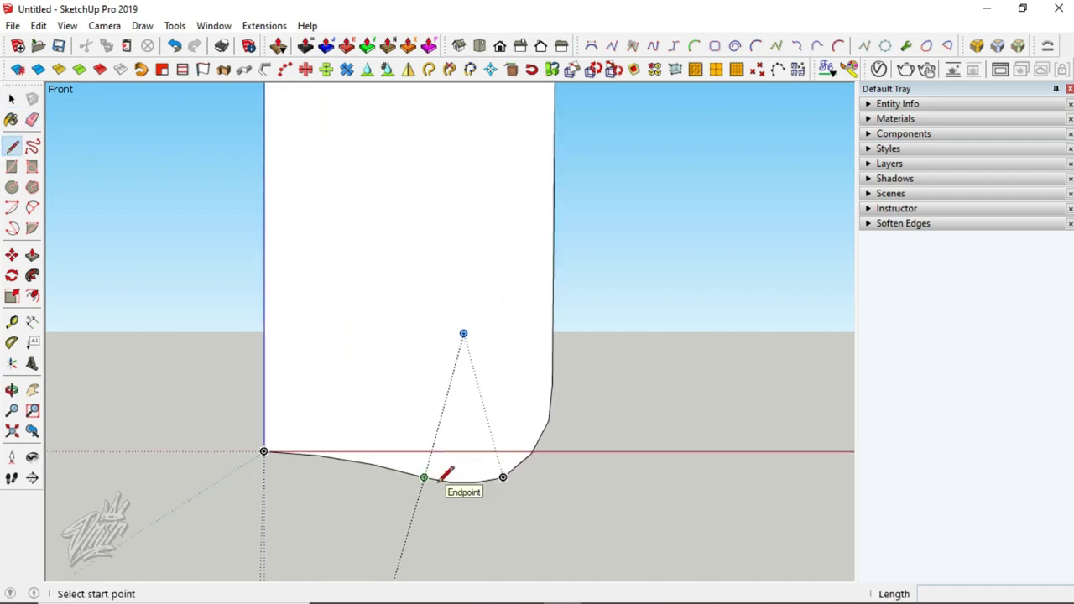
left_click(450, 481)
left_click(240, 482)
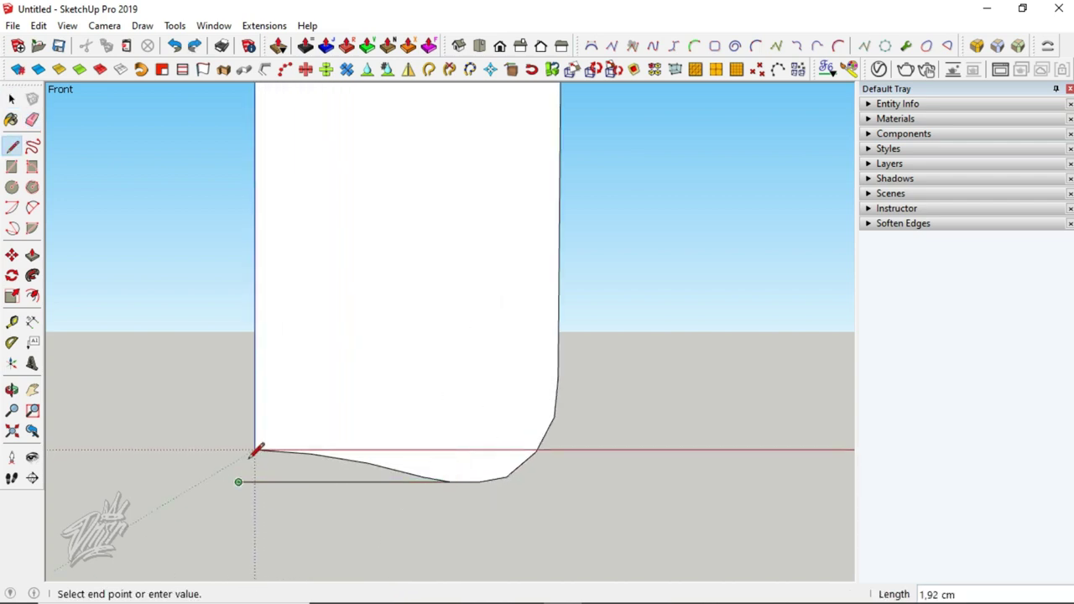
key("Escape")
left_click(255, 449)
left_click(254, 481)
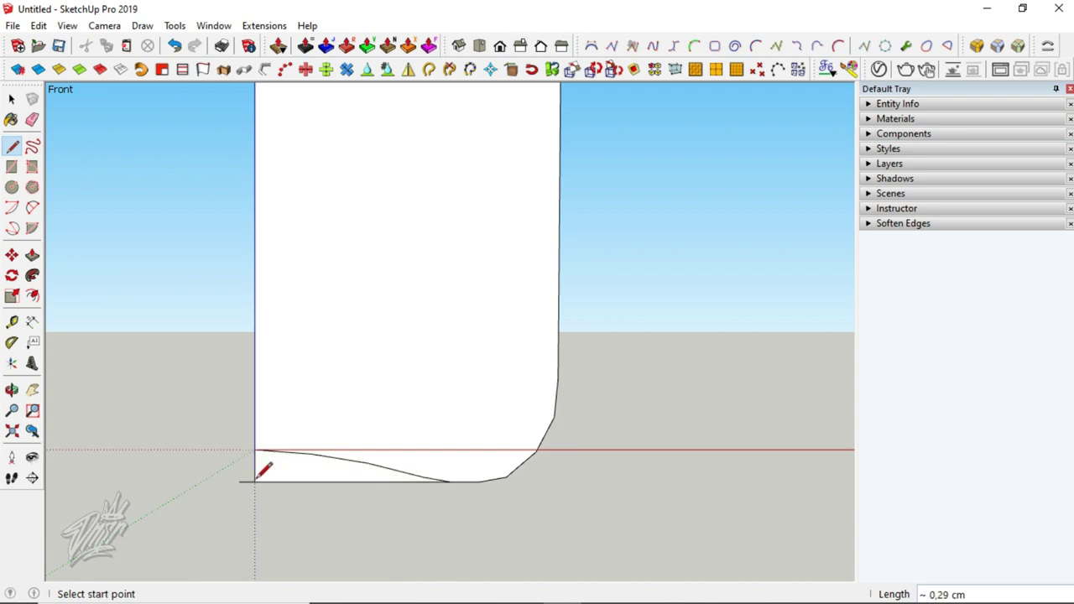
Step: Move the whole profile so its bottom-left corner sits on the origin, then orbit the view
key("e")
scroll(268, 499, "down", 2)
key("space")
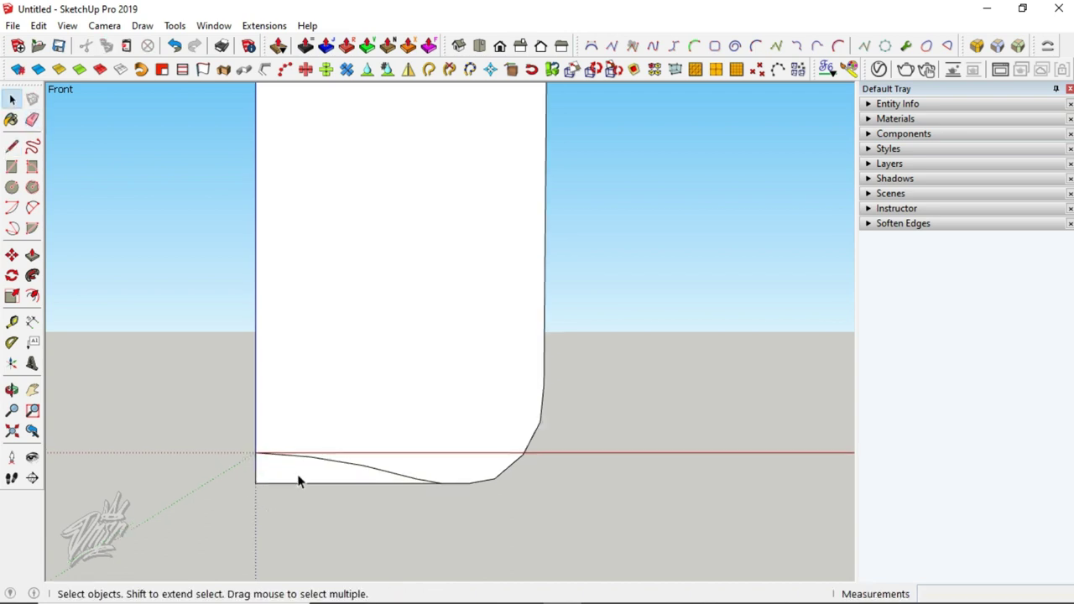
triple_click(298, 479)
key("m")
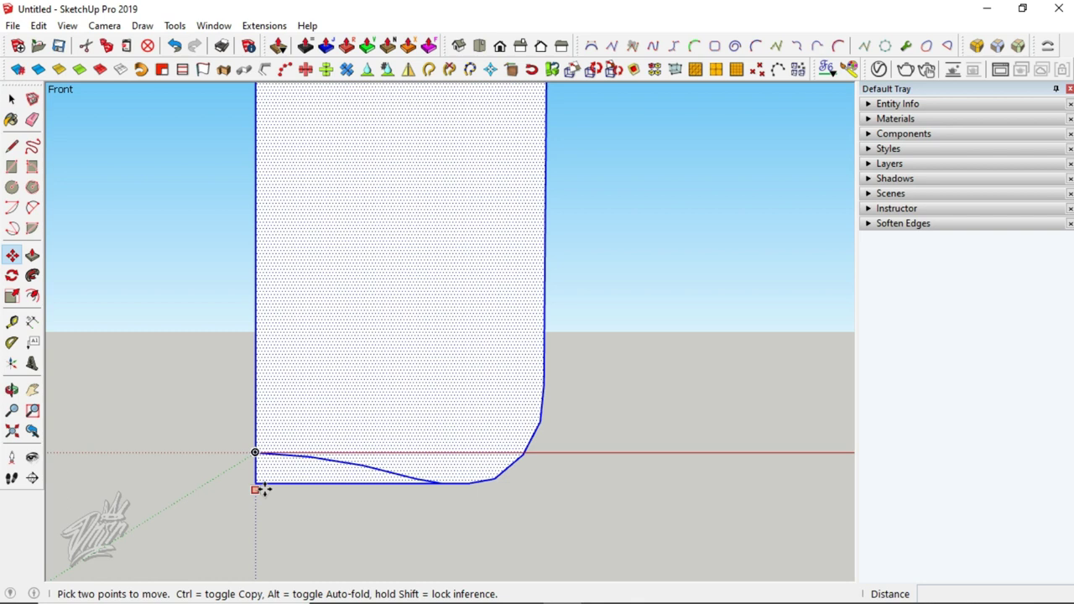
left_click_drag(258, 483, 256, 452)
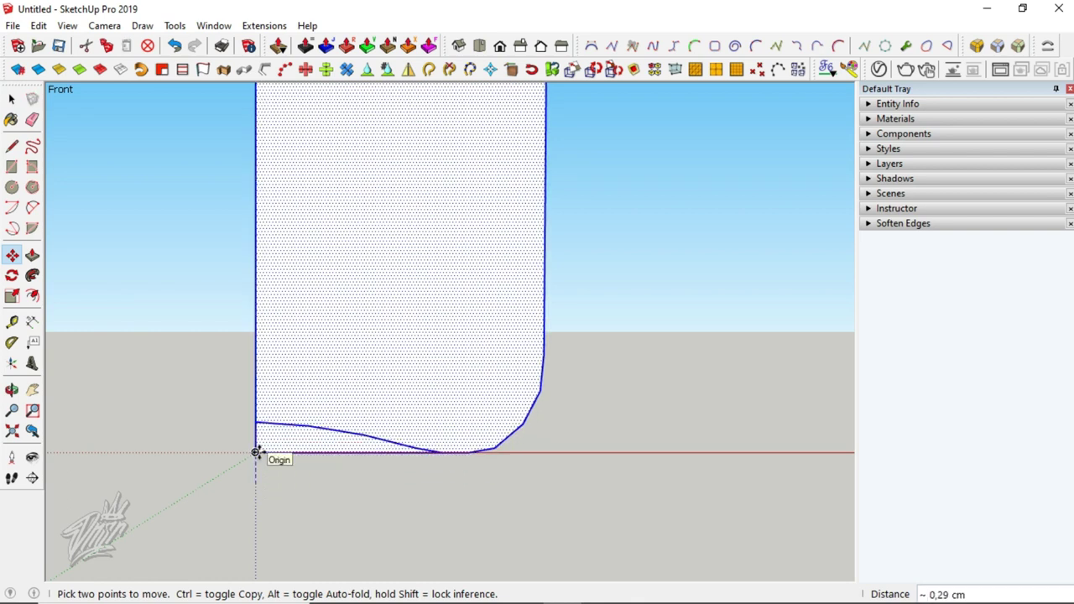
key("e")
mouse_move(361, 484)
middle_mouse_down()
mouse_move(432, 426)
mouse_move(411, 465)
mouse_move(405, 444)
middle_mouse_up()
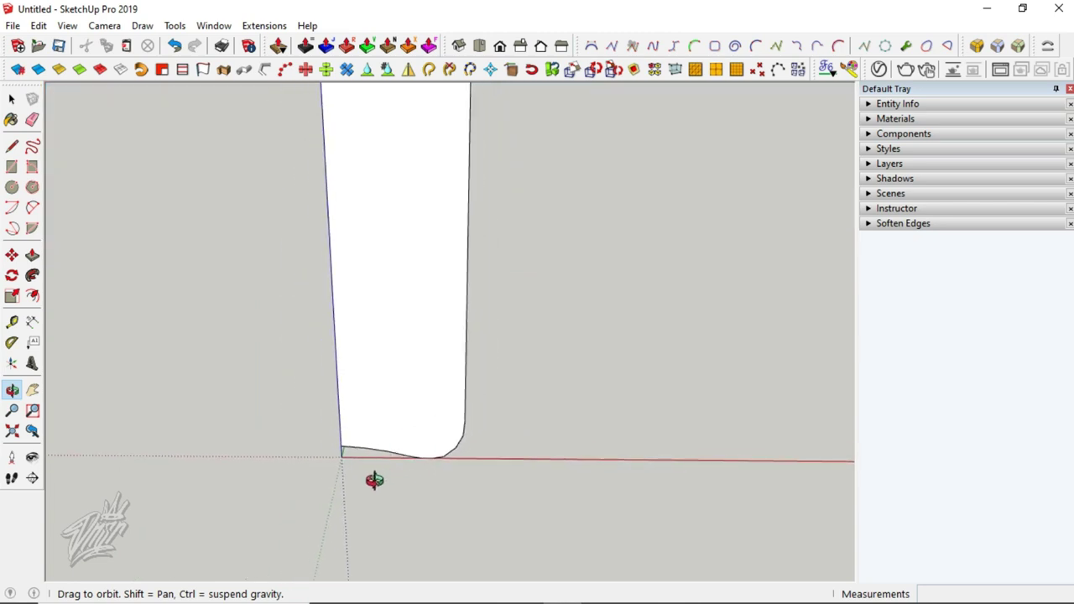
Step: Draw a circle centred at the origin, reaching the profile's base, as the sweep path
key("c")
left_click(341, 457)
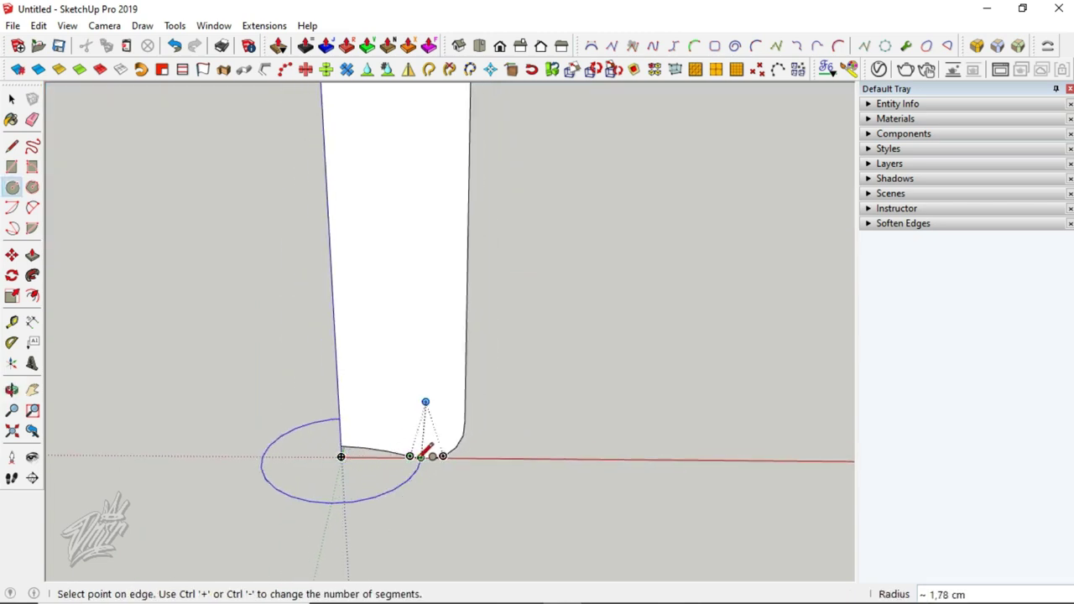
left_click(420, 456)
key("space")
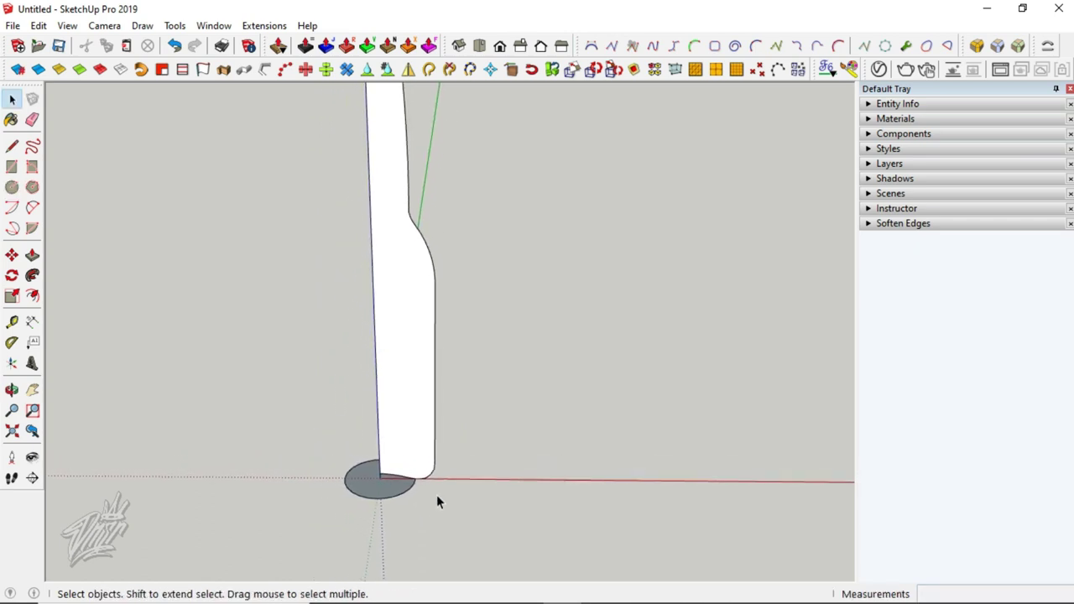
Step: Select the bottle profile's outer edges and zoom in on them
key("e")
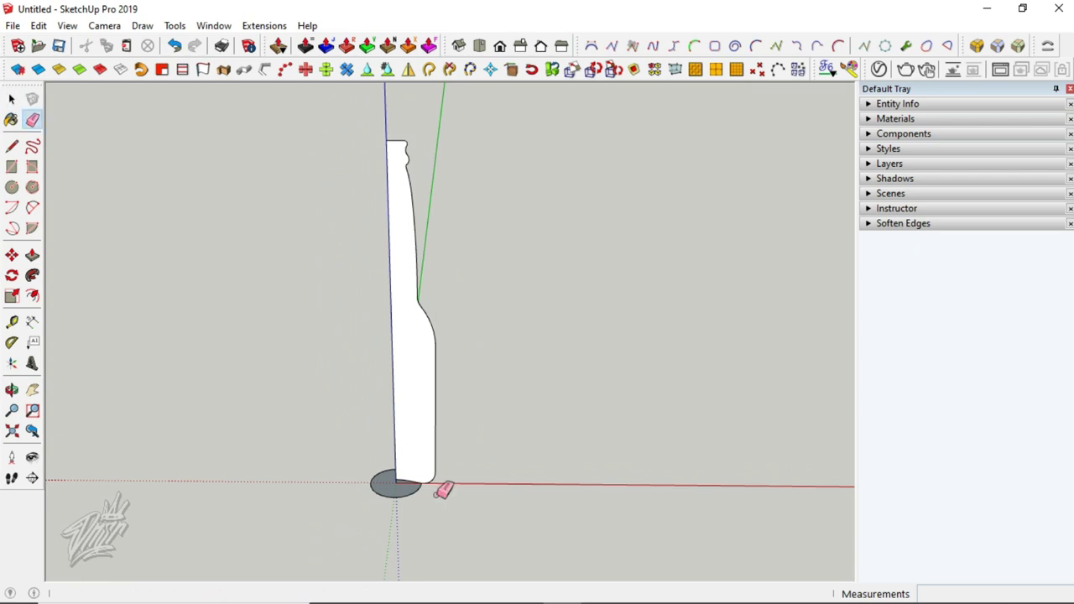
key("space")
left_click(416, 429)
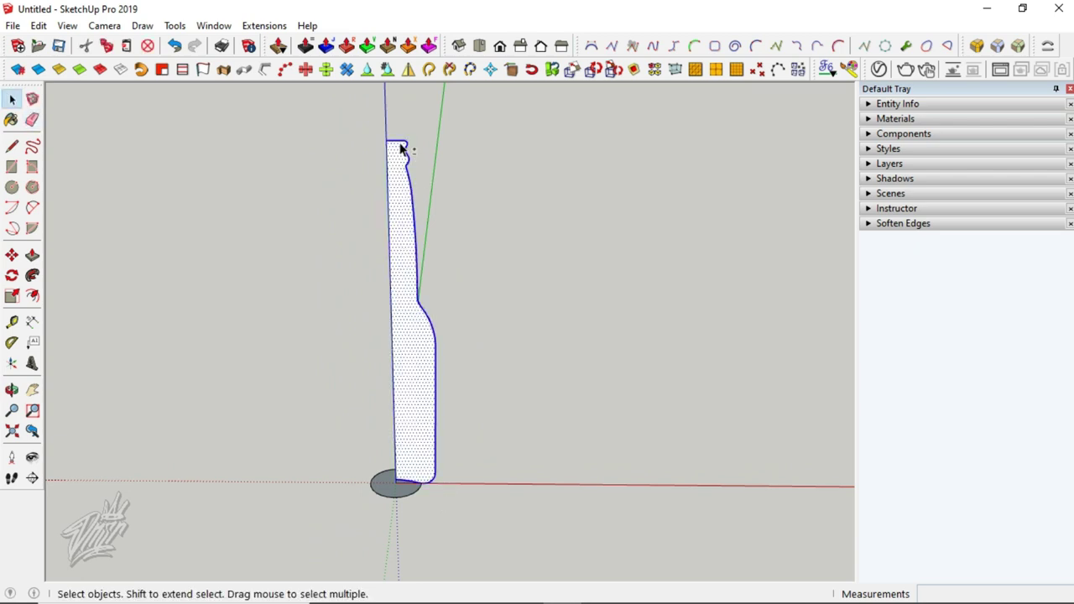
left_click(409, 350, "shift")
scroll(428, 470, "up", 1)
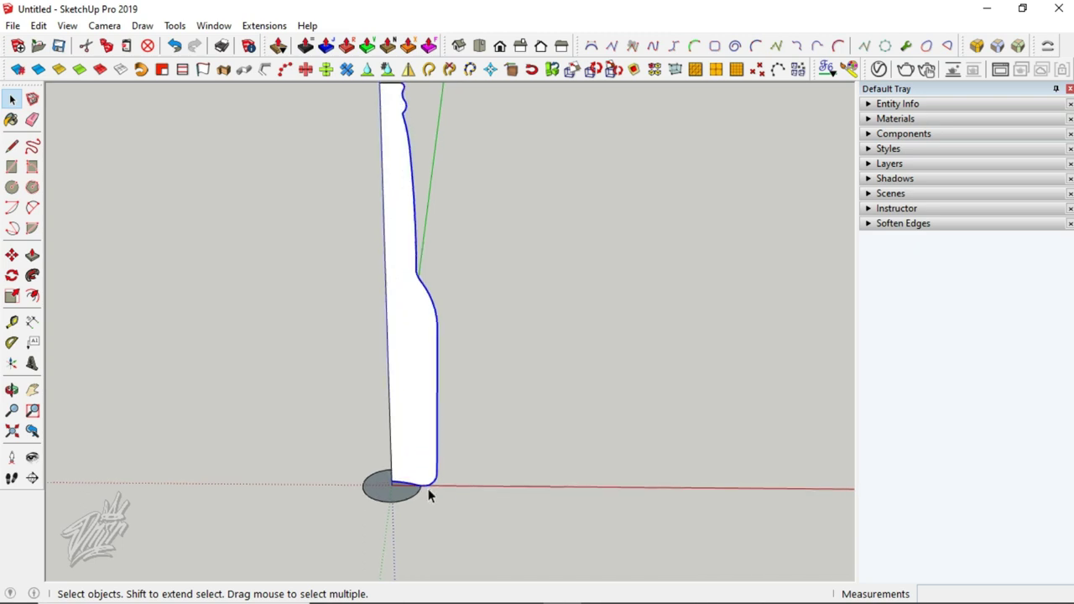
scroll(428, 470, "up", 1)
scroll(428, 469, "up", 1)
scroll(436, 465, "up", 1)
Step: Offset the profile's outer edge inward by 0.15 cm
key("f")
left_click(447, 453)
type(",15")
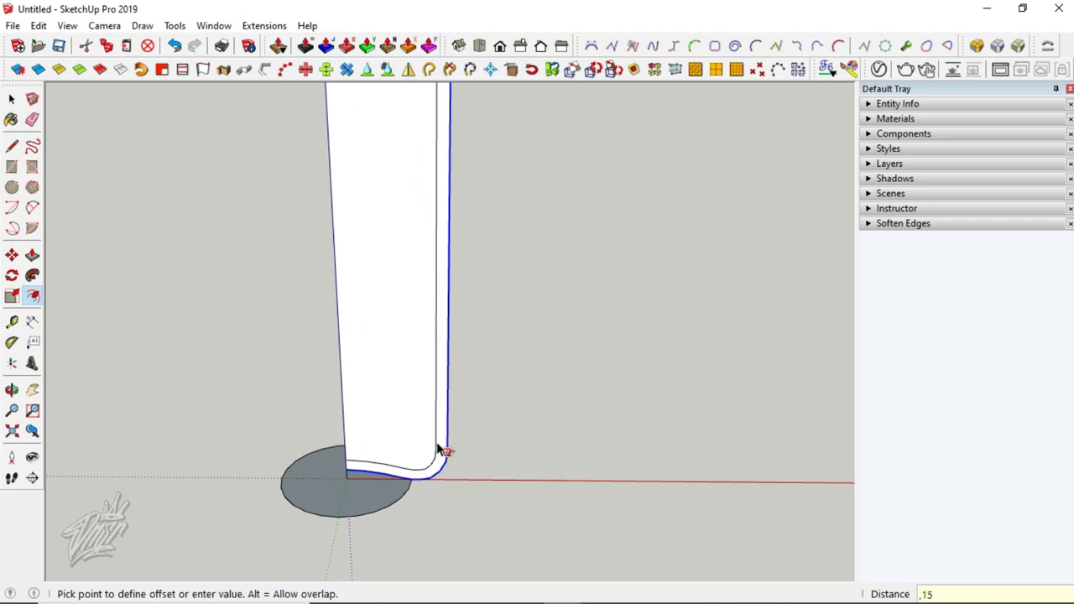
key("Return")
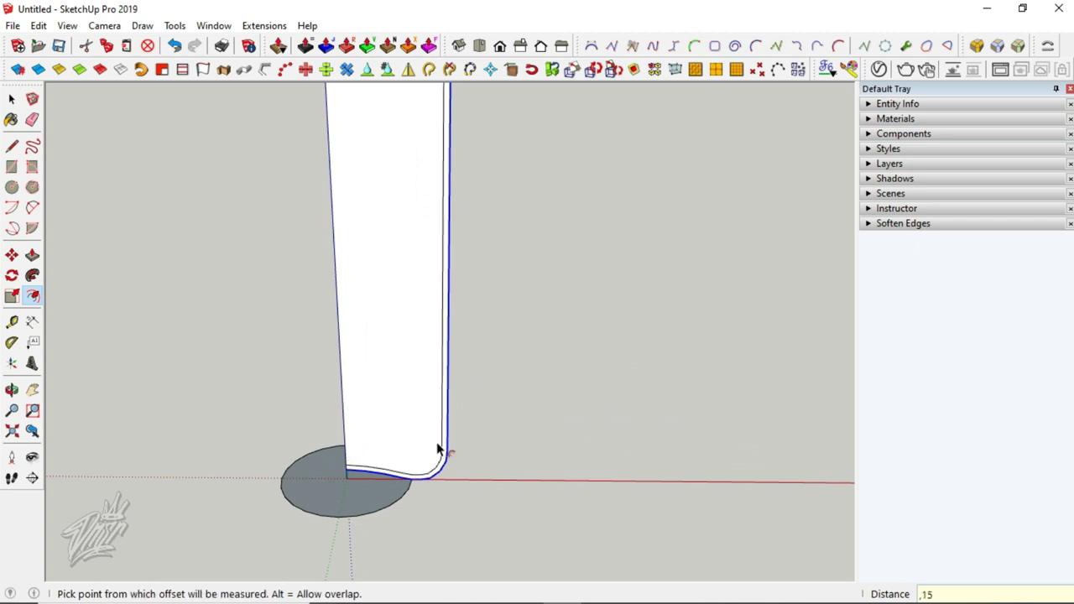
key("space")
Step: Zoom in and erase the stray short edge at the profile's bottom corner
scroll(339, 471, "up", 1)
scroll(340, 471, "up", 1)
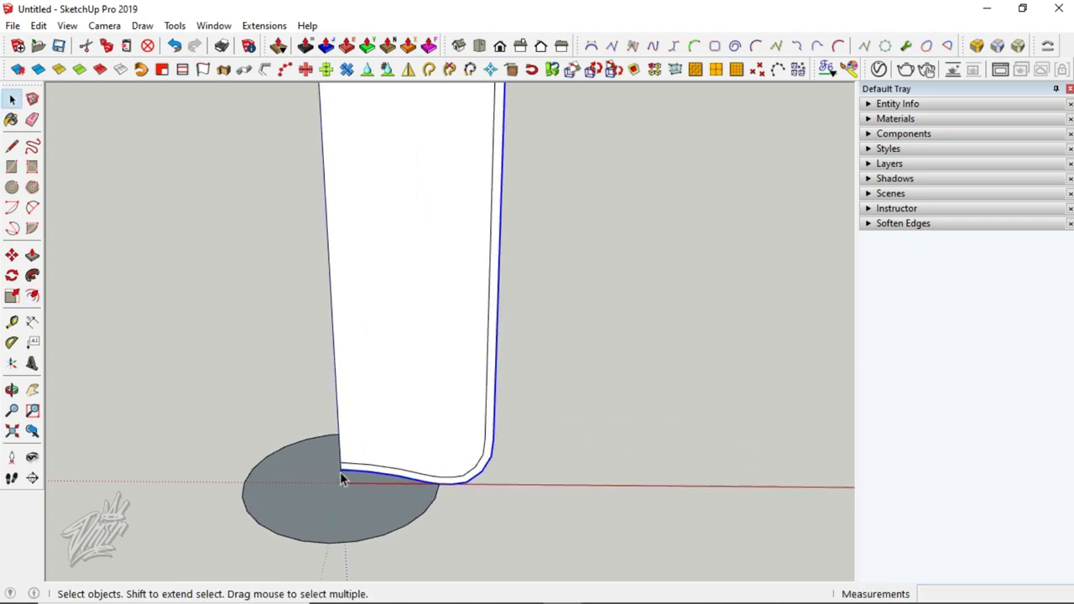
scroll(344, 472, "up", 1)
scroll(345, 472, "up", 1)
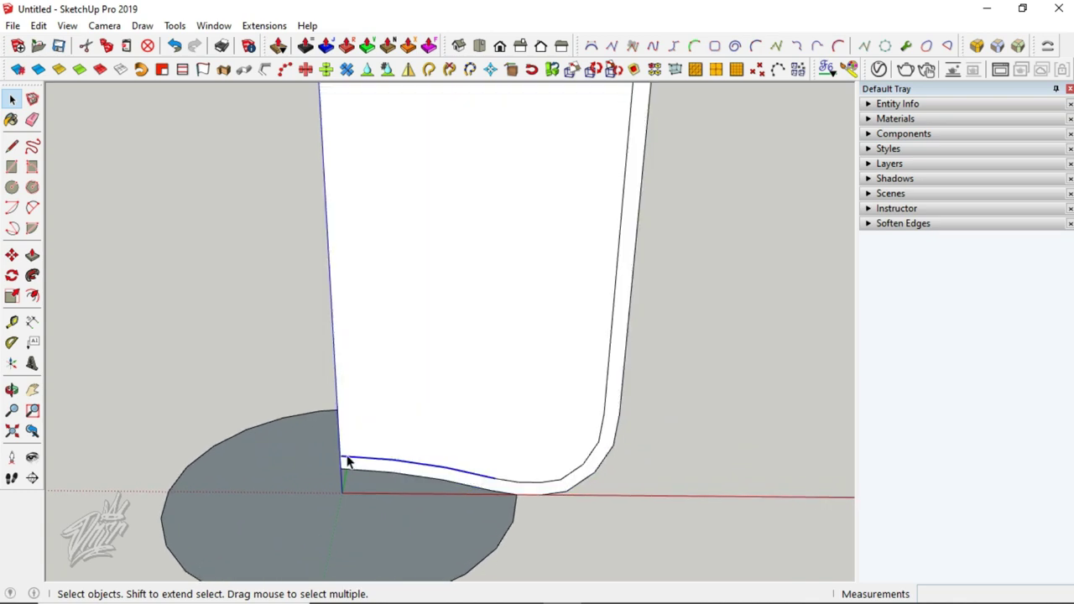
scroll(348, 467, "up", 1)
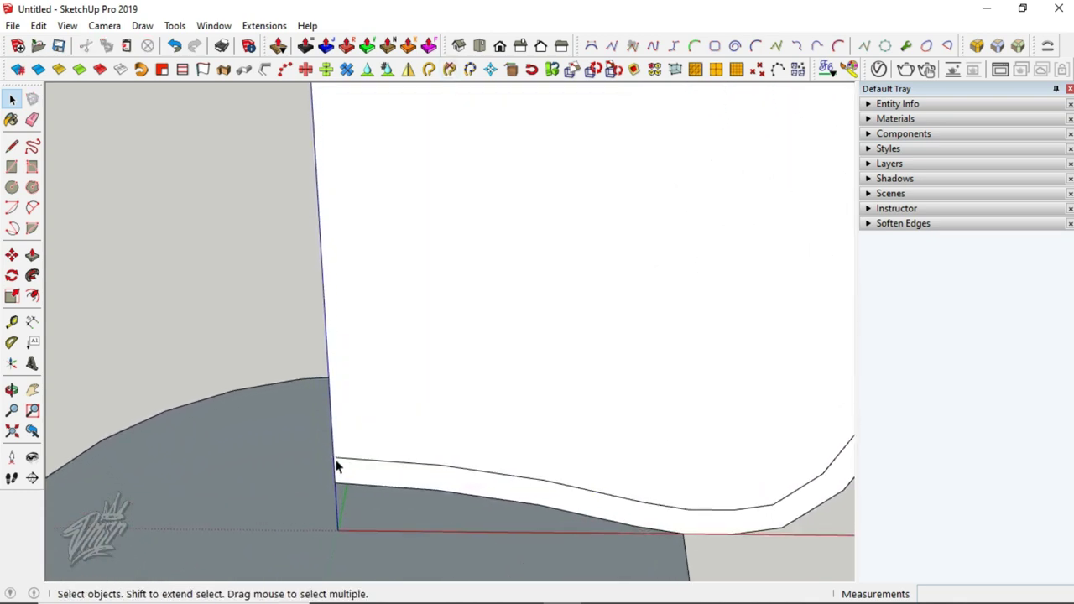
scroll(369, 464, "up", 1)
scroll(389, 462, "down", 1)
key("e")
left_click(388, 457)
Step: Orbit around the profile's bottom corner and cancel a stray unfinished line
mouse_move(466, 456)
middle_mouse_down()
mouse_move(438, 558)
mouse_move(462, 314)
mouse_move(478, 423)
mouse_move(504, 422)
mouse_move(570, 302)
mouse_move(595, 412)
mouse_move(456, 431)
mouse_move(539, 305)
mouse_move(358, 269)
mouse_move(317, 307)
mouse_move(381, 244)
mouse_move(563, 223)
mouse_move(635, 400)
mouse_move(455, 457)
middle_mouse_up()
middle_click_drag(469, 413, 469, 413)
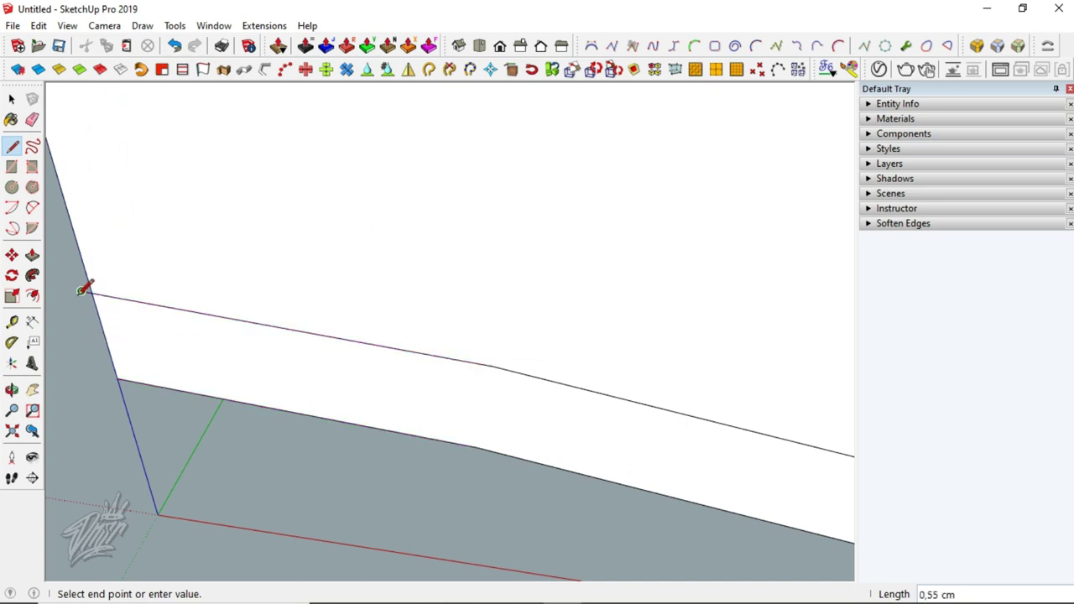
key("e")
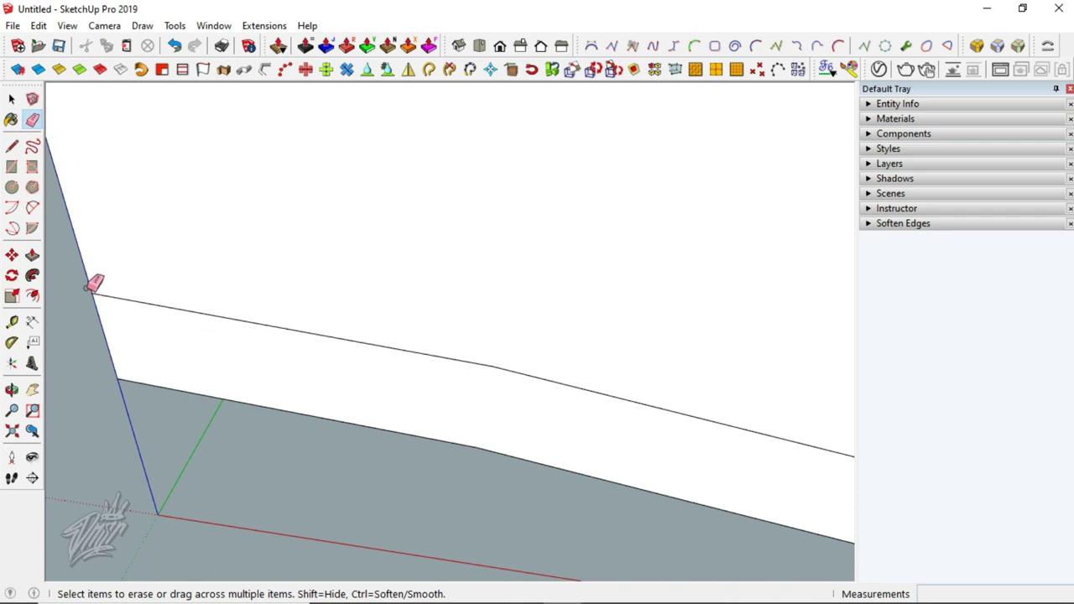
Step: Pan and zoom in on the top of the bottle neck and its inner offset line
scroll(215, 414, "down", 2)
scroll(215, 419, "down", 2)
scroll(216, 419, "down", 3)
mouse_move(216, 420)
middle_mouse_down("shift")
mouse_move(252, 192)
mouse_move(419, 402)
mouse_move(414, 414)
mouse_move(450, 399)
mouse_move(436, 269)
mouse_move(482, 443)
mouse_move(532, 417)
mouse_move(580, 291)
middle_mouse_up("shift")
scroll(577, 295, "up", 1)
scroll(570, 302, "up", 1)
scroll(571, 304, "up", 1)
scroll(569, 308, "up", 2)
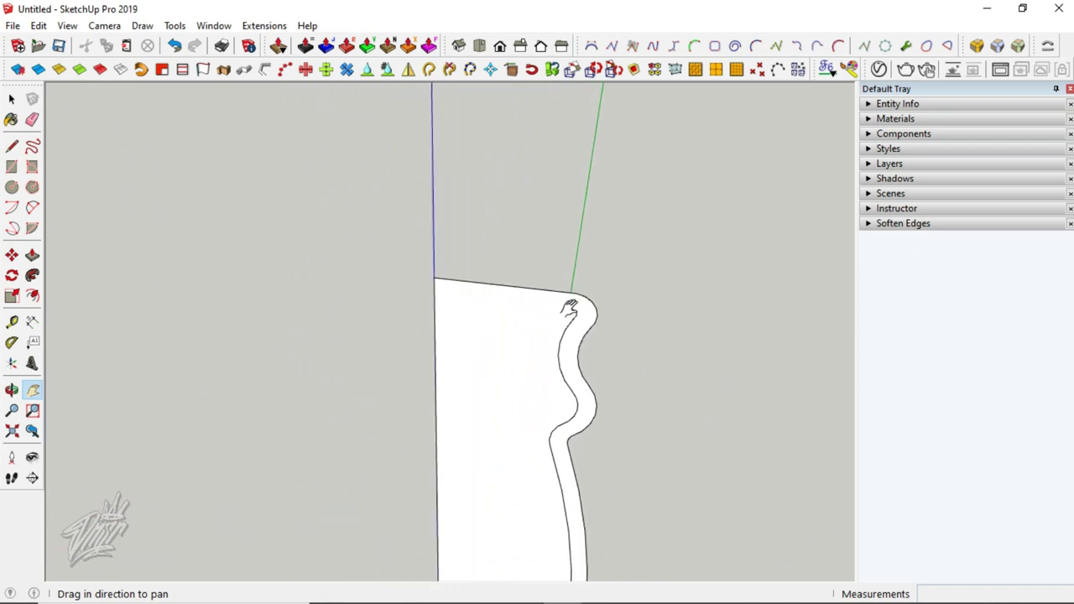
scroll(570, 308, "up", 1)
scroll(594, 288, "up", 1)
scroll(584, 304, "up", 2)
Step: Explode the inner offset curve at the neck top and erase its end
scroll(580, 304, "up", 2)
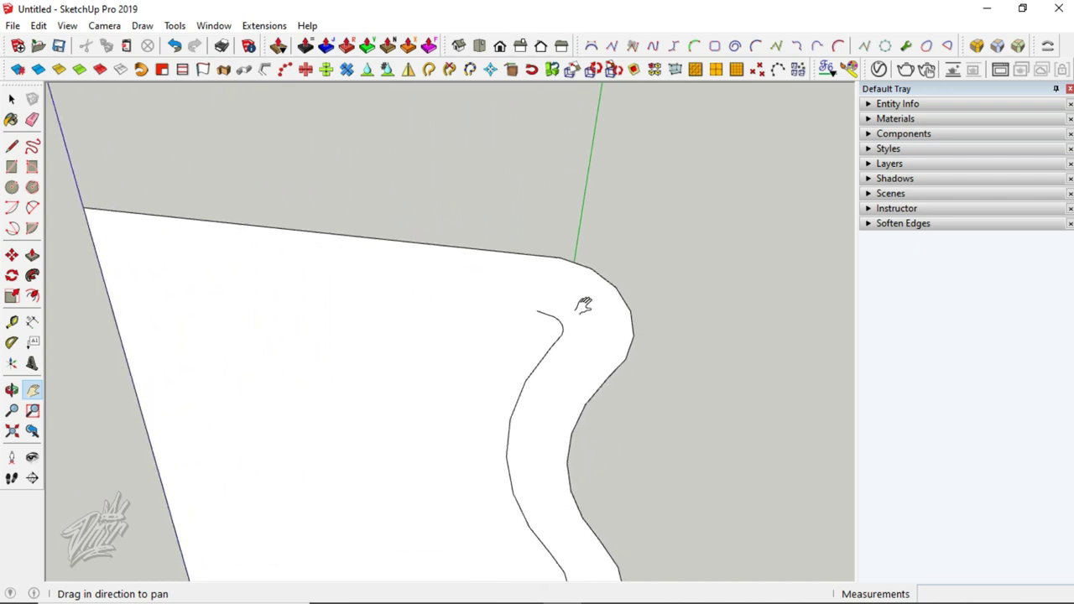
scroll(573, 311, "up", 2)
scroll(555, 322, "up", 1)
scroll(545, 335, "up", 2)
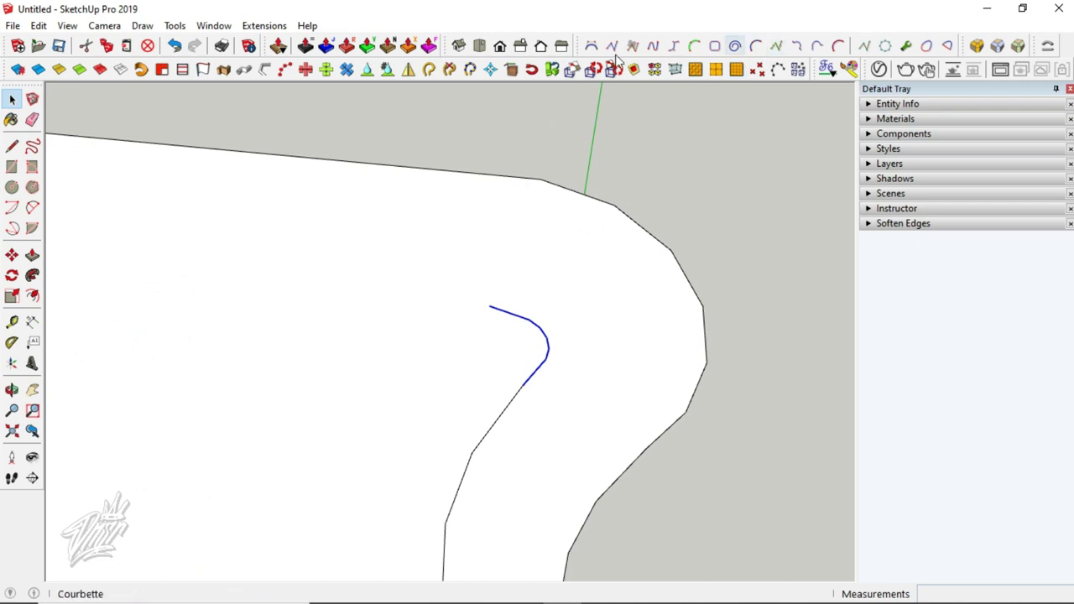
left_click(446, 71)
mouse_move(582, 336)
middle_mouse_down()
mouse_move(507, 402)
mouse_move(638, 405)
mouse_move(621, 211)
mouse_move(532, 194)
middle_mouse_up()
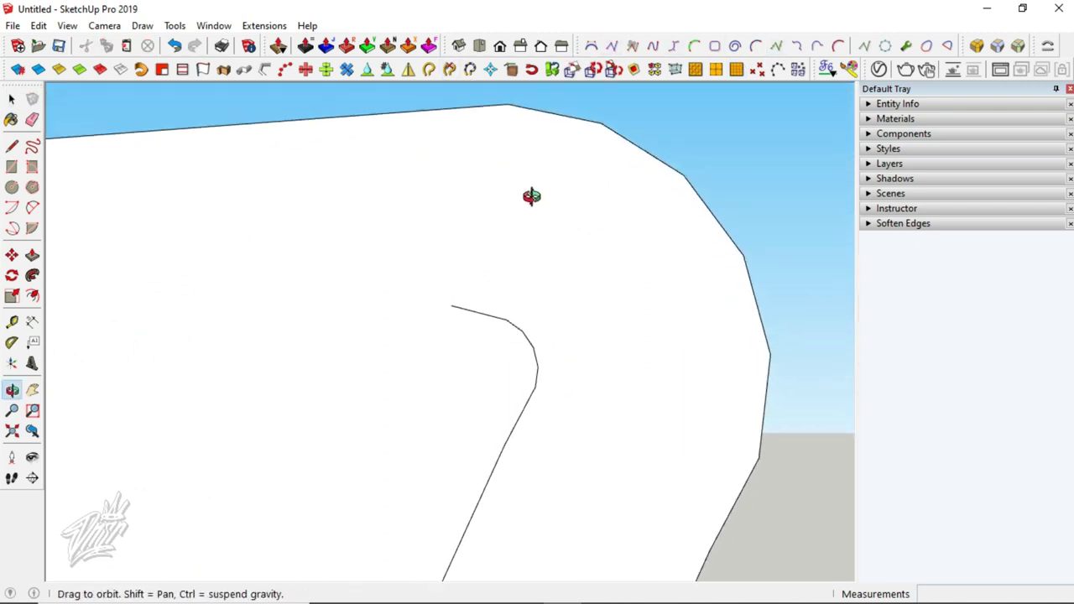
key("e")
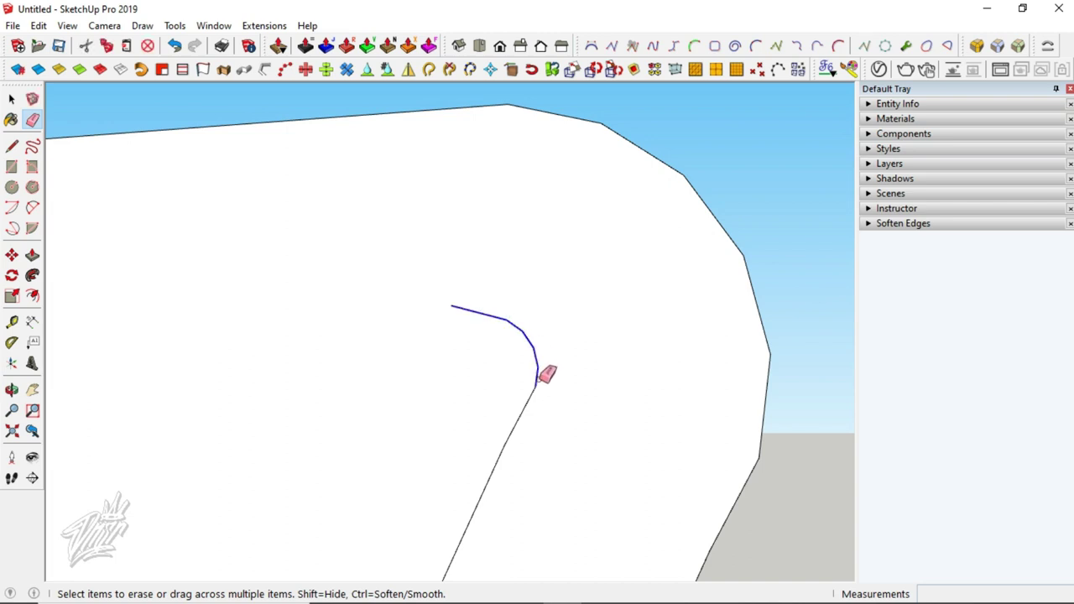
Step: Draw a 2 Point Arc from the outer top edge to the inner wall as a rounded lip
key("a")
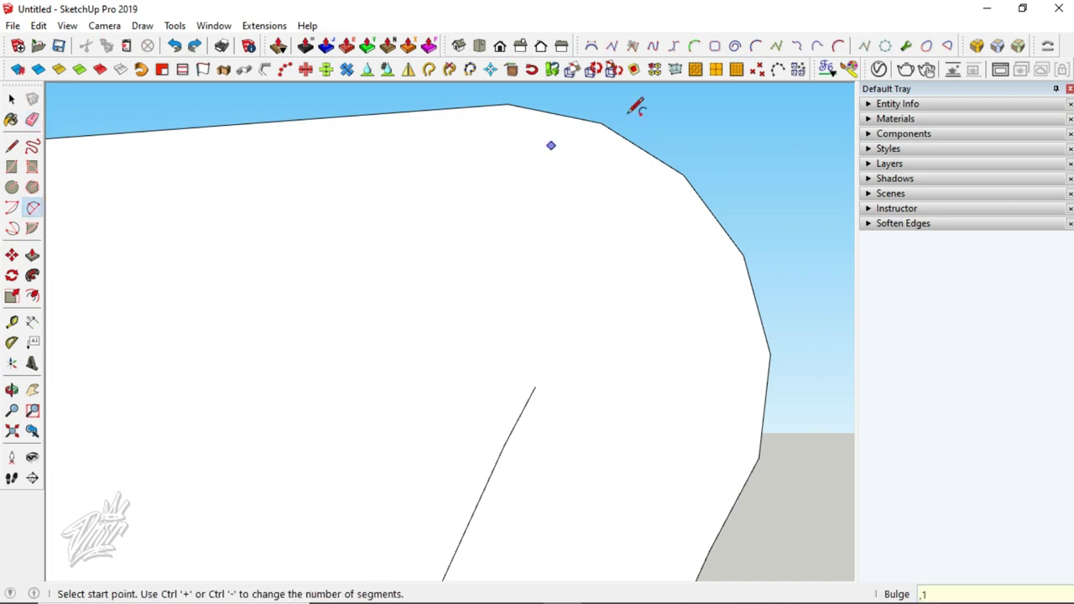
left_click(600, 123)
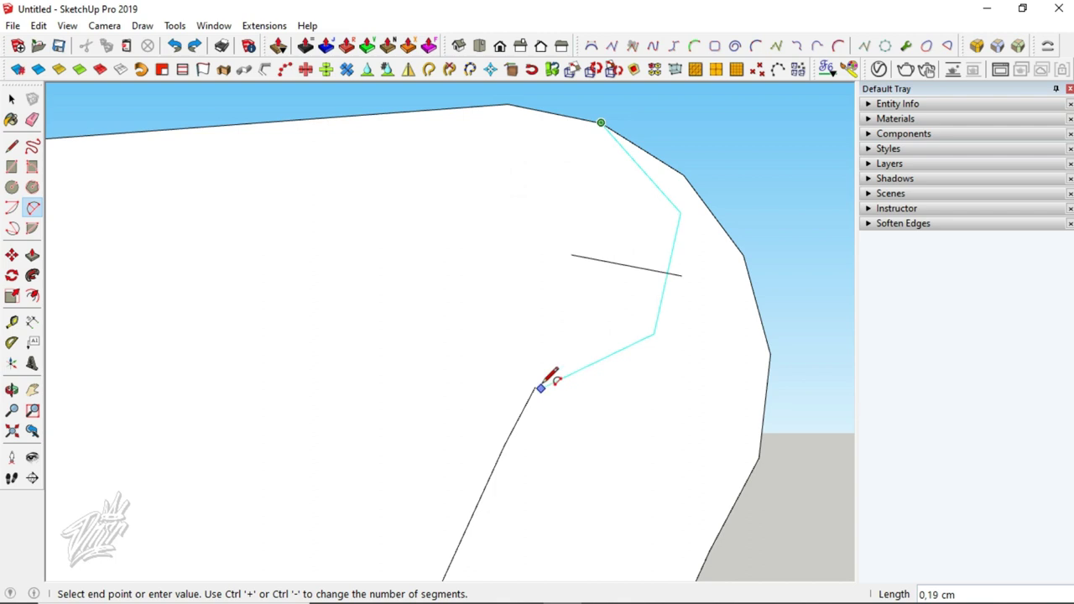
left_click(536, 386)
type(",1")
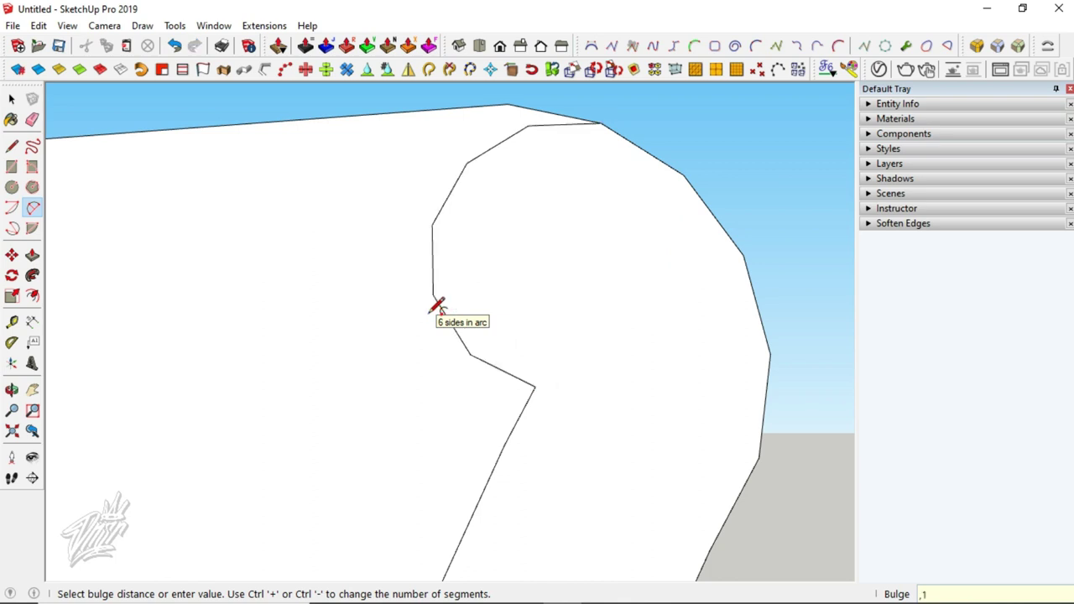
left_click(434, 312)
Step: Erase the top edge to remove the solid interior face
key("e")
scroll(479, 311, "down", 2)
scroll(518, 225, "down", 3)
scroll(498, 201, "down", 2)
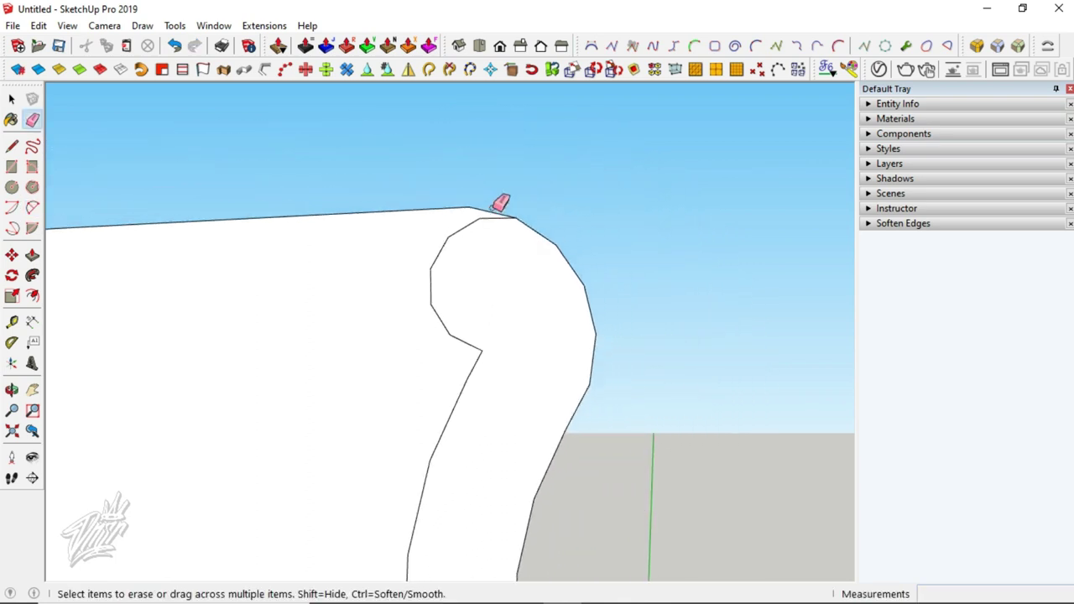
scroll(471, 211, "down", 1)
left_click(469, 211)
scroll(611, 125, "down", 1)
scroll(534, 129, "down", 2)
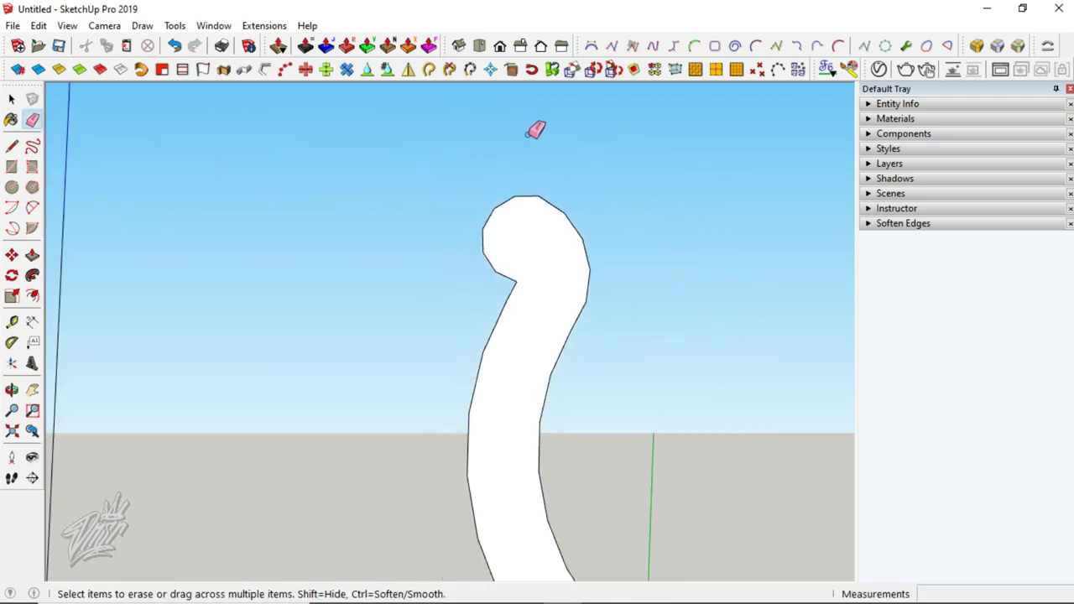
scroll(409, 191, "down", 2)
Step: Orbit down to view the base circle beneath the wall profile
middle_click_drag(410, 191, 390, 248)
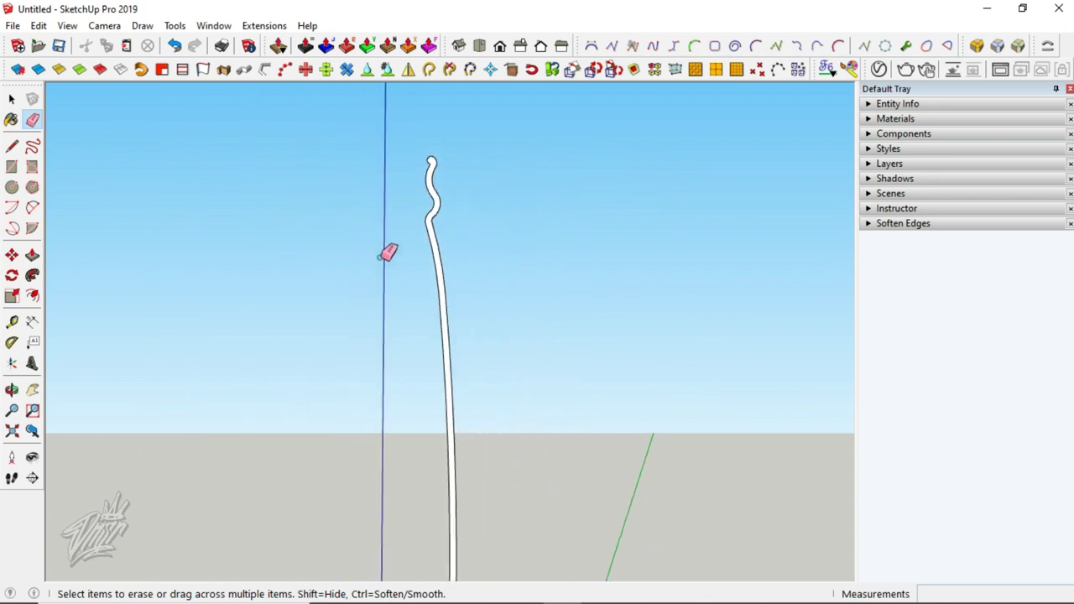
scroll(390, 260, "down", 1)
scroll(388, 310, "down", 3)
scroll(386, 361, "down", 1)
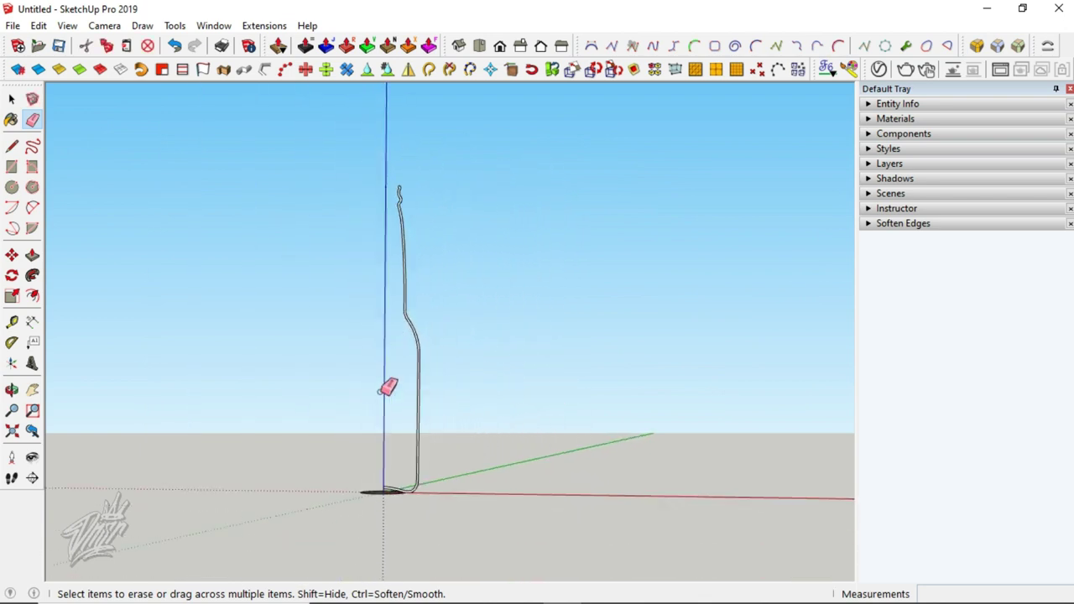
mouse_move(405, 478)
middle_mouse_down()
mouse_move(403, 499)
mouse_move(376, 479)
middle_mouse_up()
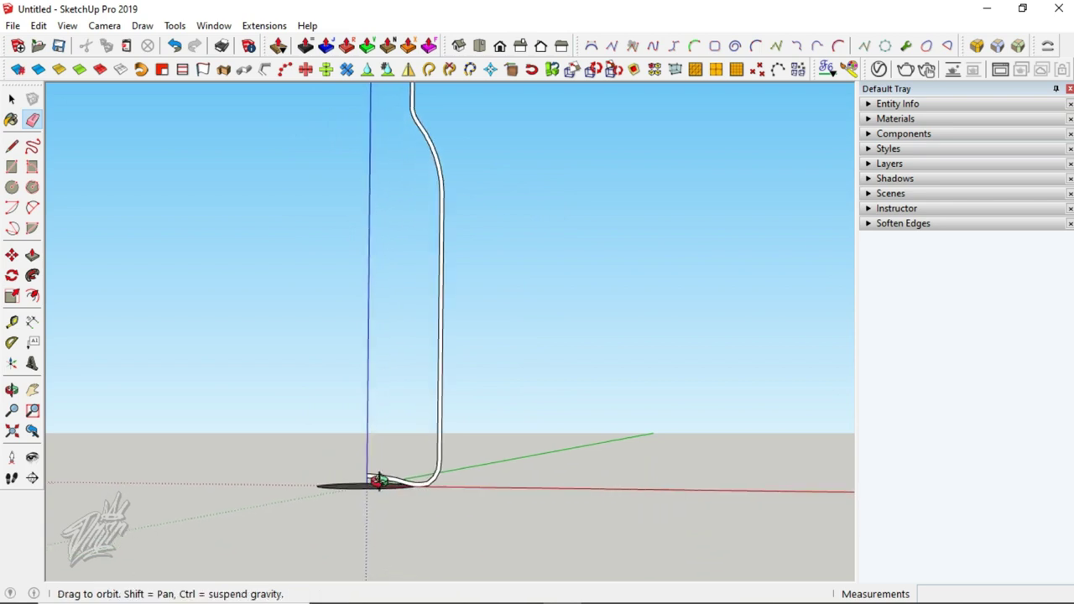
scroll(369, 503, "up", 3)
mouse_move(359, 535)
middle_mouse_down()
mouse_move(377, 462)
mouse_move(386, 481)
mouse_move(490, 475)
middle_mouse_up()
scroll(386, 481, "up", 2)
Step: Sweep the wall profile around the base circle with Follow Me
left_click(552, 458)
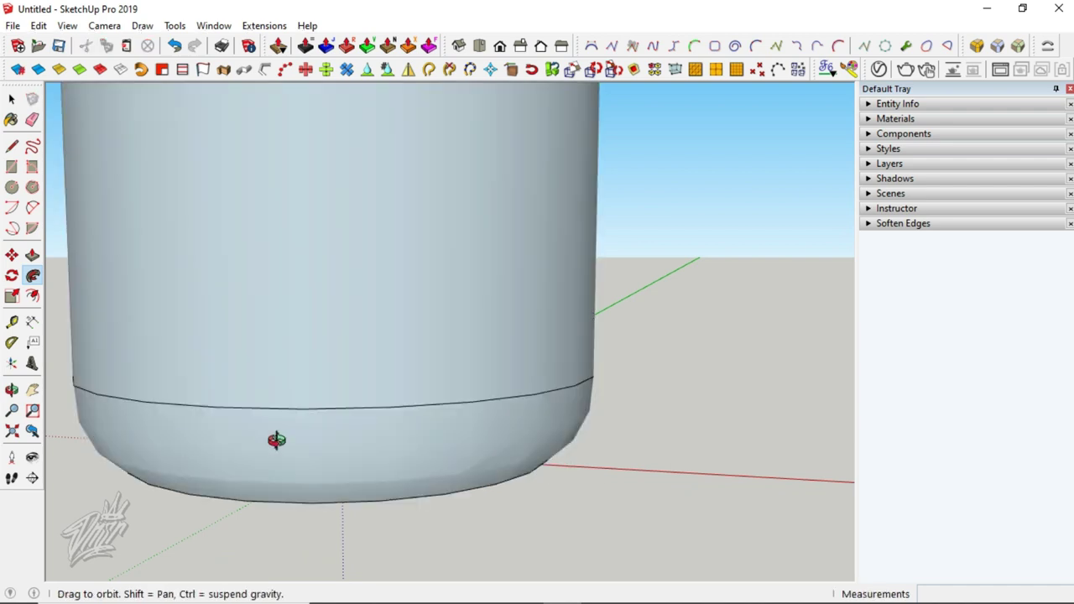
middle_click_drag(276, 439, 447, 508)
scroll(443, 307, "down", 5)
scroll(444, 305, "down", 3)
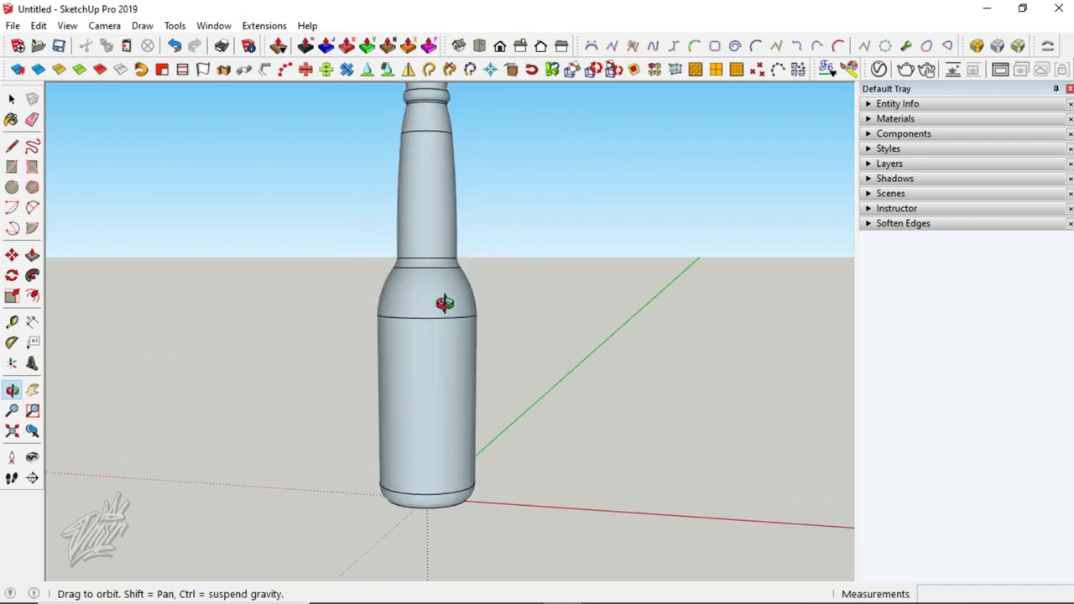
middle_click_drag(445, 367, 442, 484)
Step: Select the whole bottle and reverse its faces
key("space")
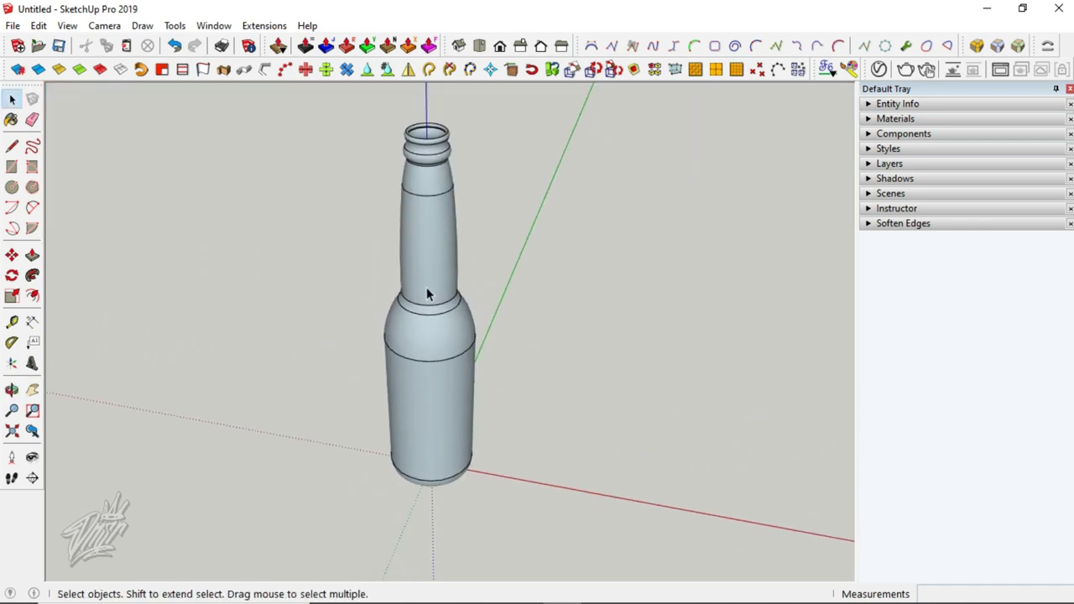
triple_click(426, 288)
right_click(445, 281)
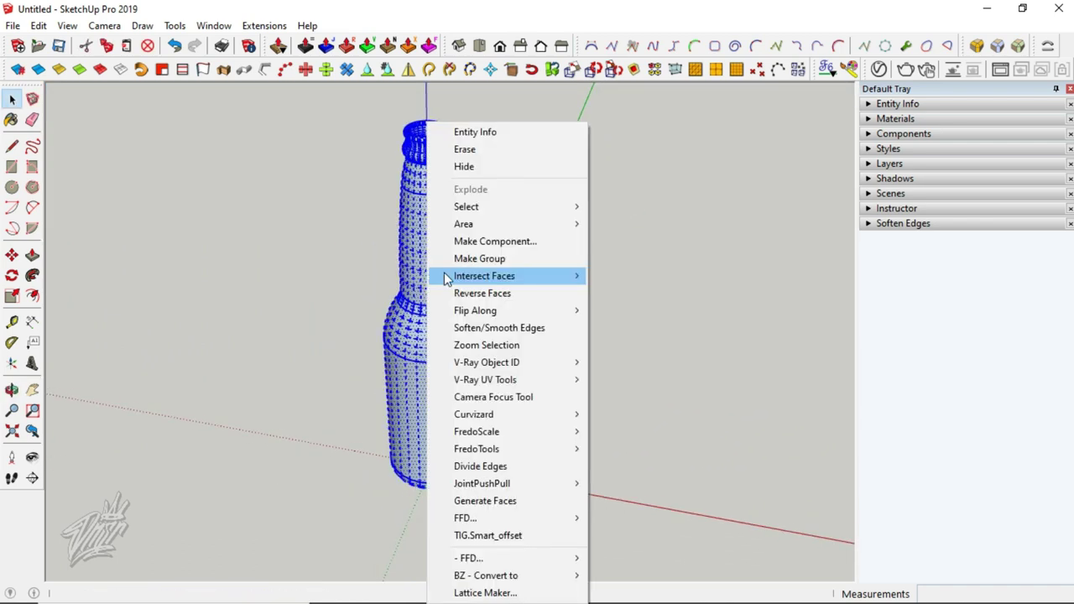
left_click(480, 293)
scroll(428, 126, "up", 2)
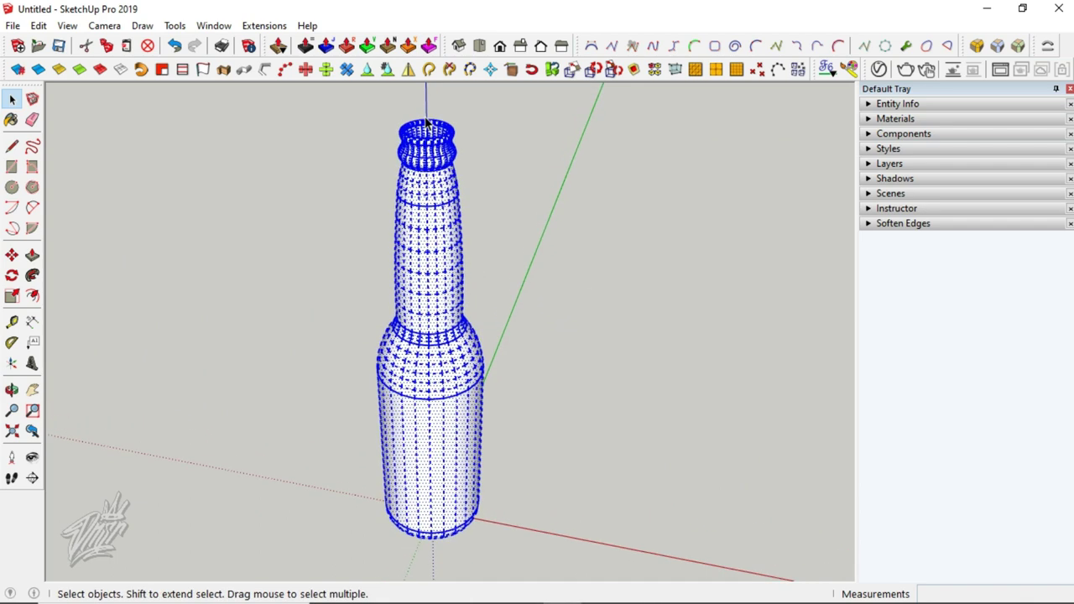
Step: Zoom in and inspect the inner neck surface, looking down into the bottle
left_click(424, 109)
scroll(426, 118, "up", 2)
scroll(430, 135, "up", 3)
left_click(431, 147)
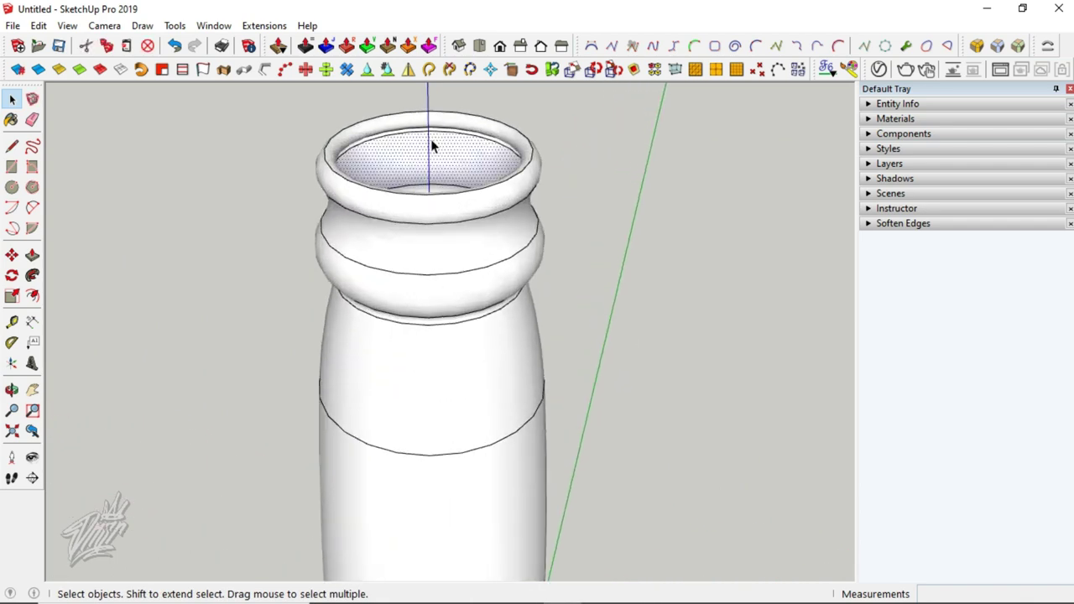
scroll(430, 147, "up", 1)
scroll(430, 148, "up", 1)
scroll(429, 150, "up", 2)
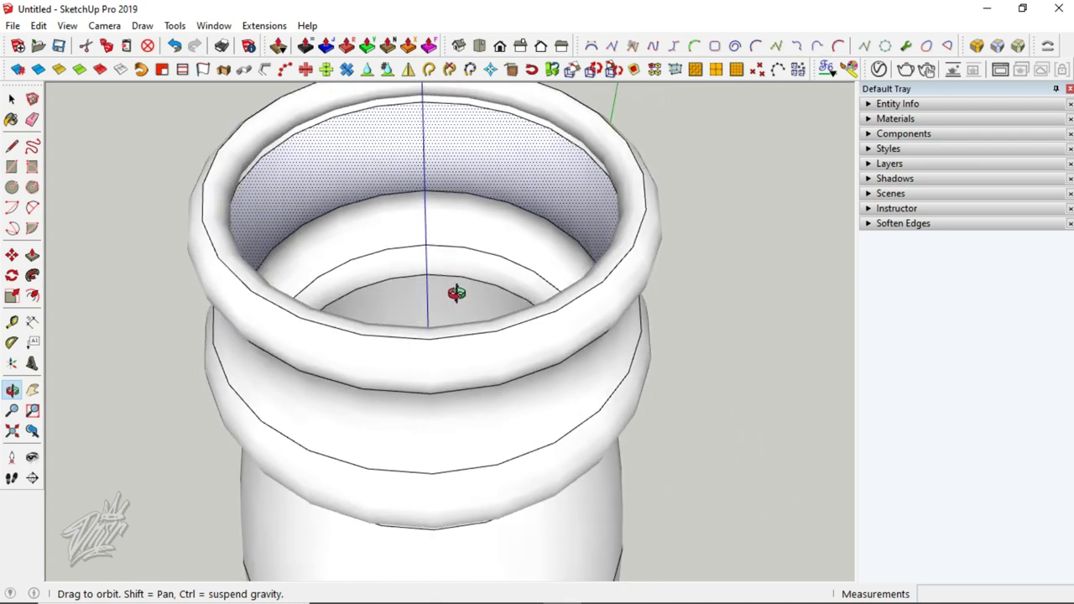
middle_click_drag(429, 151, 340, 276)
scroll(370, 318, "up", 5)
Step: Select the face around the central disc at the bottle's inner bottom, undoing a wrong pick
scroll(382, 351, "up", 2)
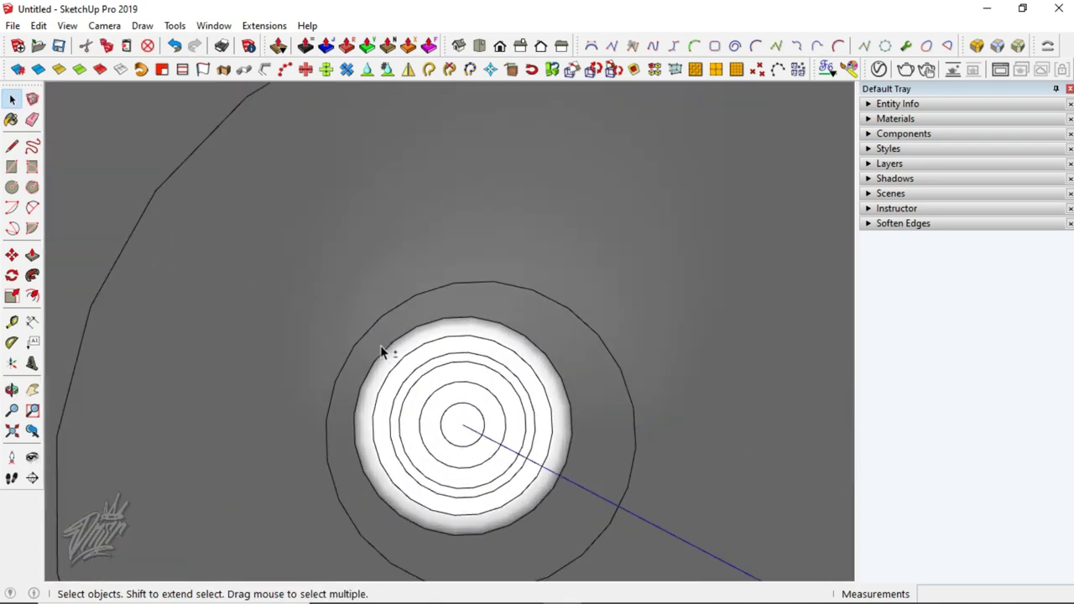
left_click(327, 344)
scroll(312, 323, "up", 2)
key("ctrl+z")
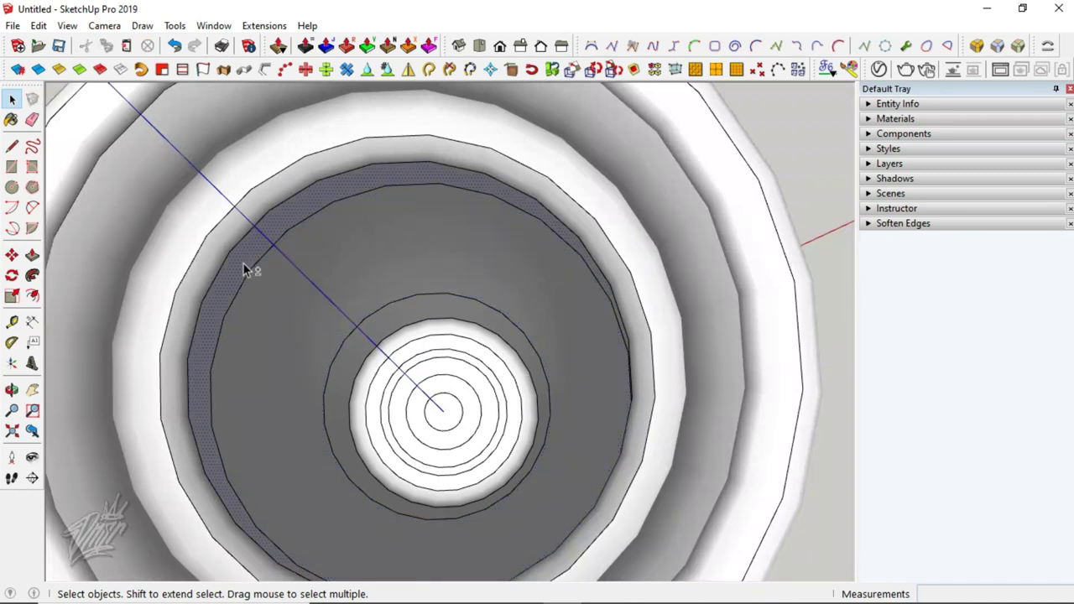
left_click(349, 336)
scroll(357, 342, "up", 1)
scroll(364, 383, "up", 2)
scroll(346, 414, "up", 1)
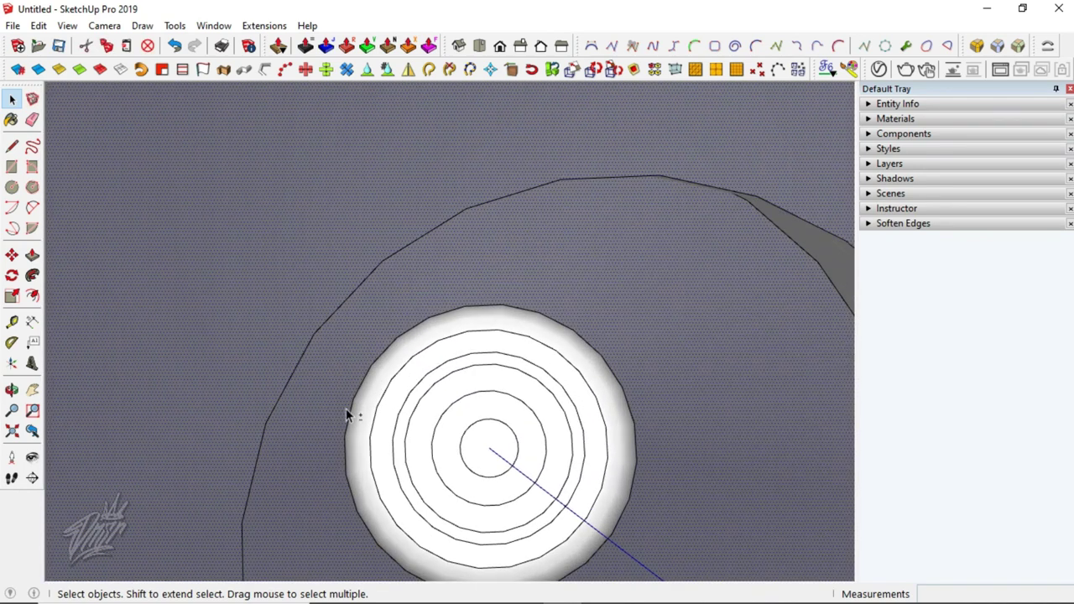
Step: Add the five concentric ring faces to the selection
left_click(366, 430, "shift")
left_click(379, 434, "shift")
left_click(403, 450, "shift")
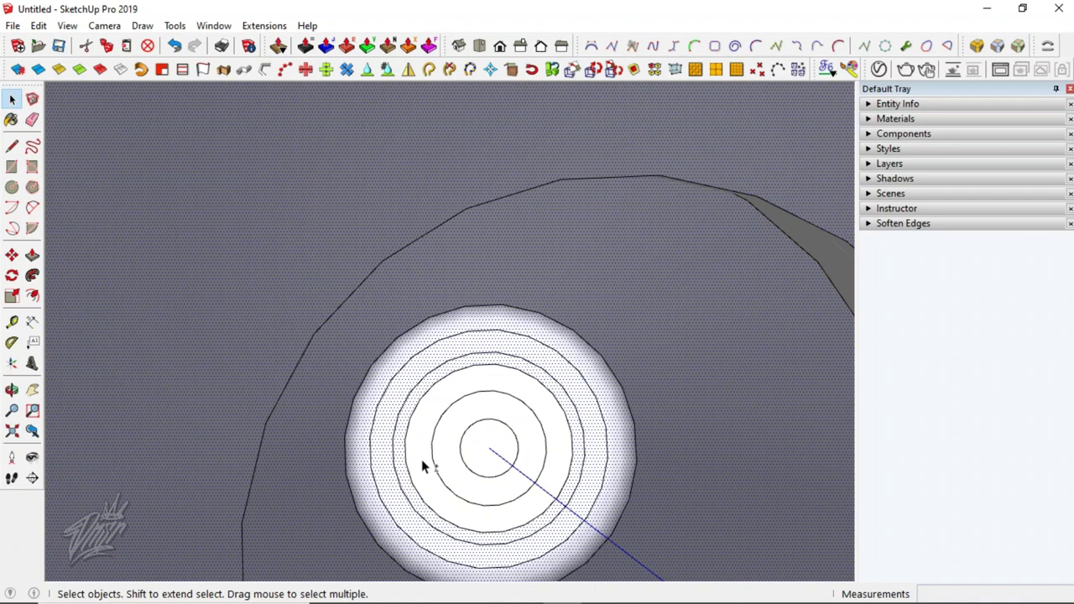
left_click(421, 459, "shift")
left_click(452, 467, "shift")
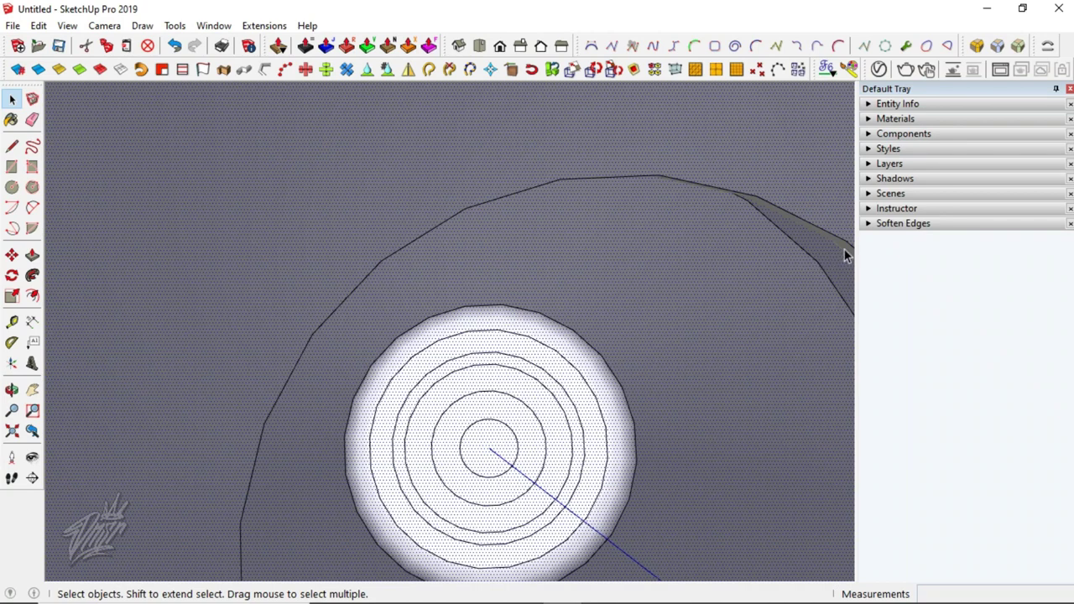
Step: Make the selected ring faces a group and zoom out
middle_click_drag(846, 256, 782, 214)
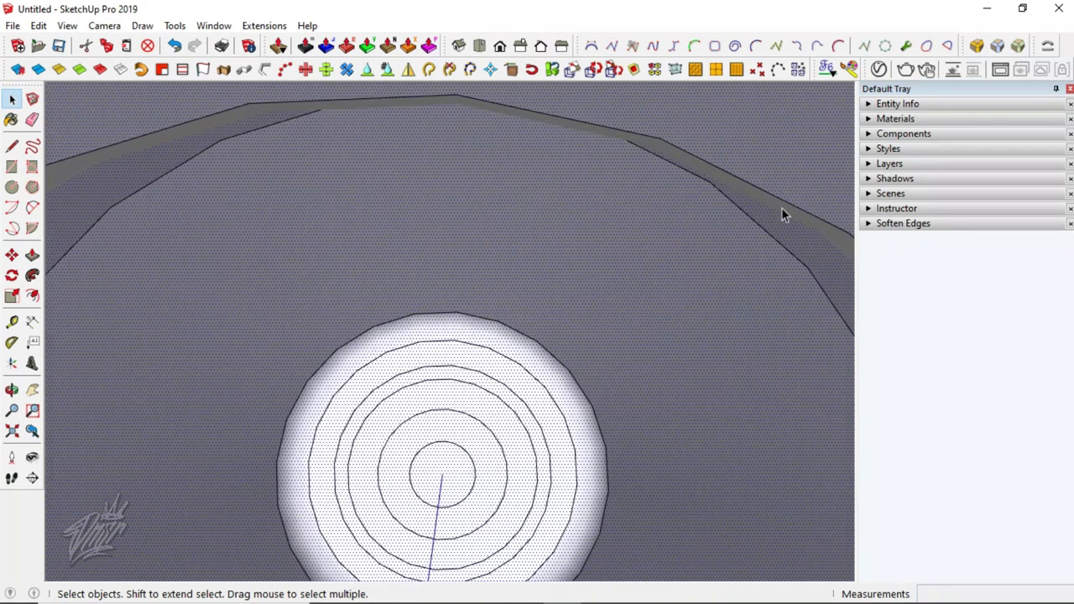
right_click(109, 162)
left_click(180, 289)
scroll(342, 277, "down", 2)
scroll(369, 242, "down", 3)
scroll(369, 243, "down", 3)
Step: Orbit to a side view and zoom in on the bottle's opening
scroll(371, 251, "down", 2)
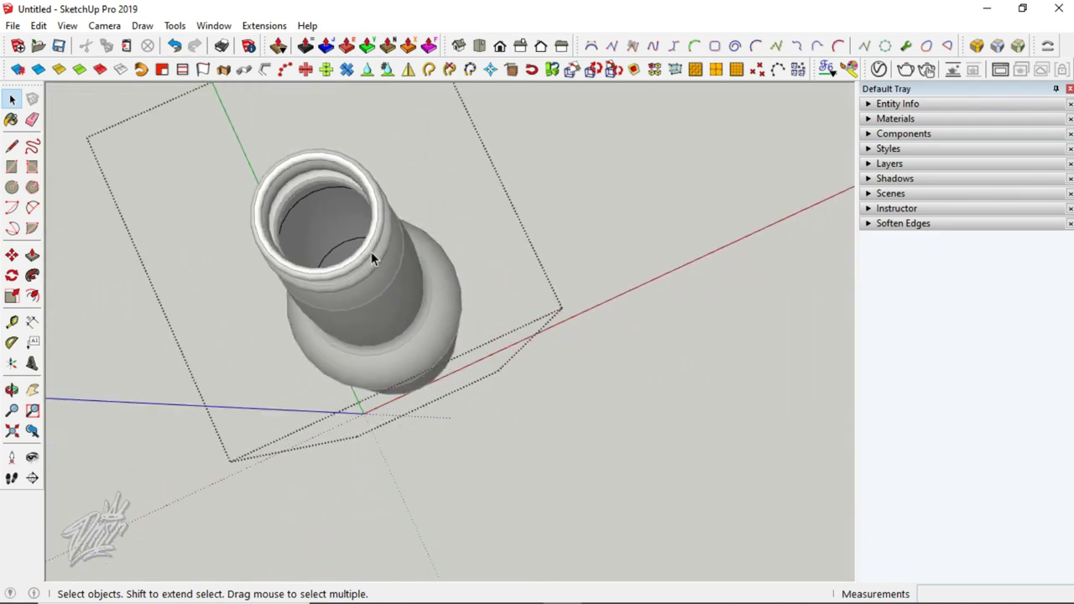
scroll(371, 252, "down", 2)
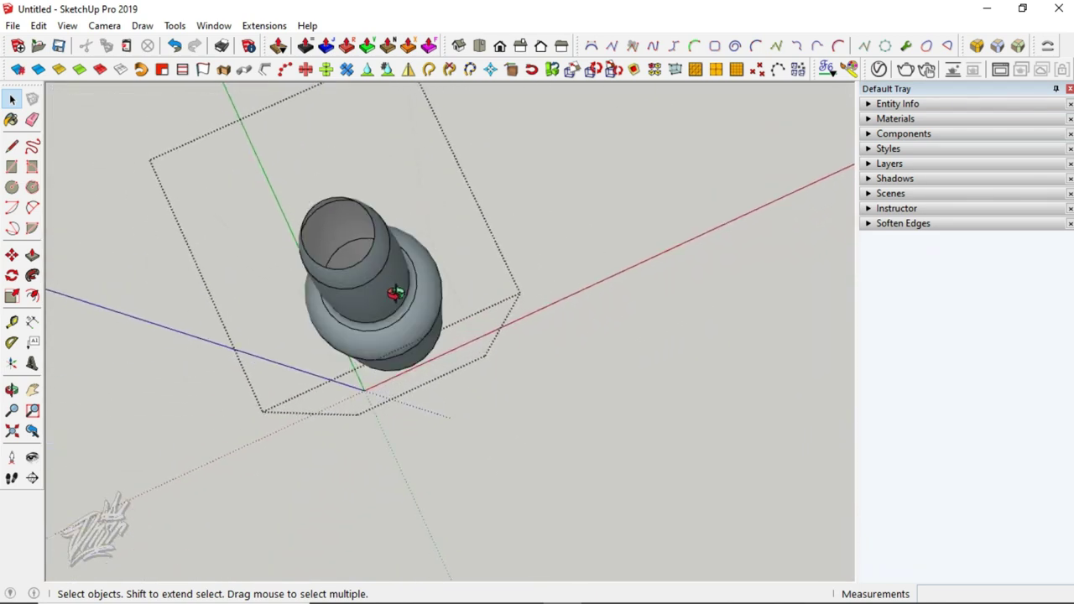
mouse_move(377, 292)
middle_mouse_down()
mouse_move(335, 106)
mouse_move(383, 268)
mouse_move(392, 387)
mouse_move(358, 103)
mouse_move(401, 227)
mouse_move(405, 199)
mouse_move(462, 451)
mouse_move(378, 348)
mouse_move(379, 379)
mouse_move(364, 249)
mouse_move(379, 306)
mouse_move(371, 106)
mouse_move(397, 221)
middle_mouse_up()
scroll(371, 104, "up", 2)
scroll(374, 106, "up", 3)
scroll(397, 222, "up", 1)
scroll(379, 175, "up", 2)
scroll(383, 192, "up", 2)
Step: Cap the opening with a face by drawing a short line across its rim, then select the bottle
key("l")
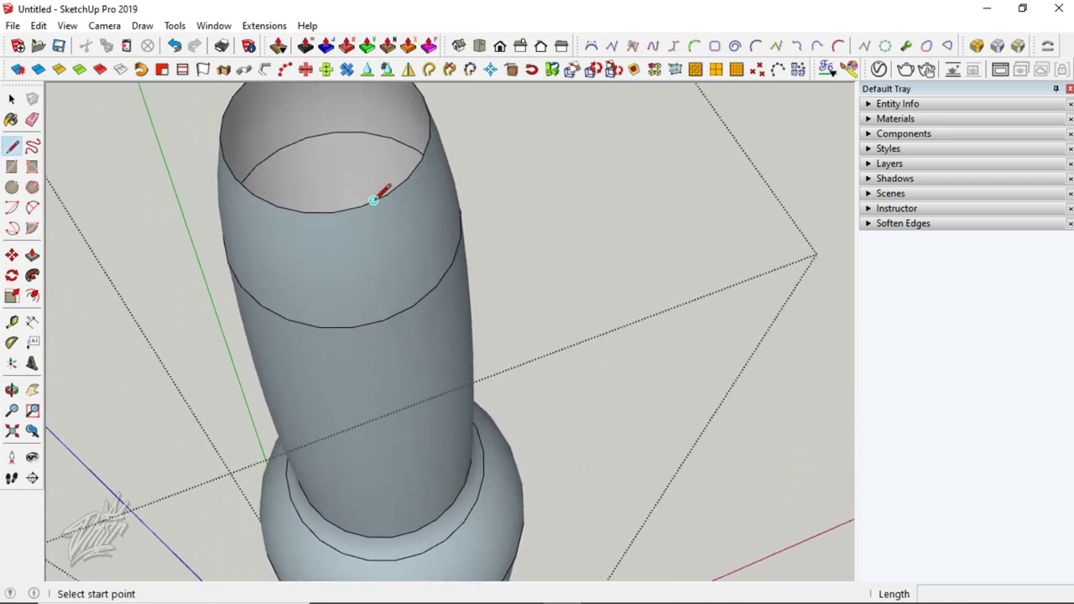
left_click(362, 205)
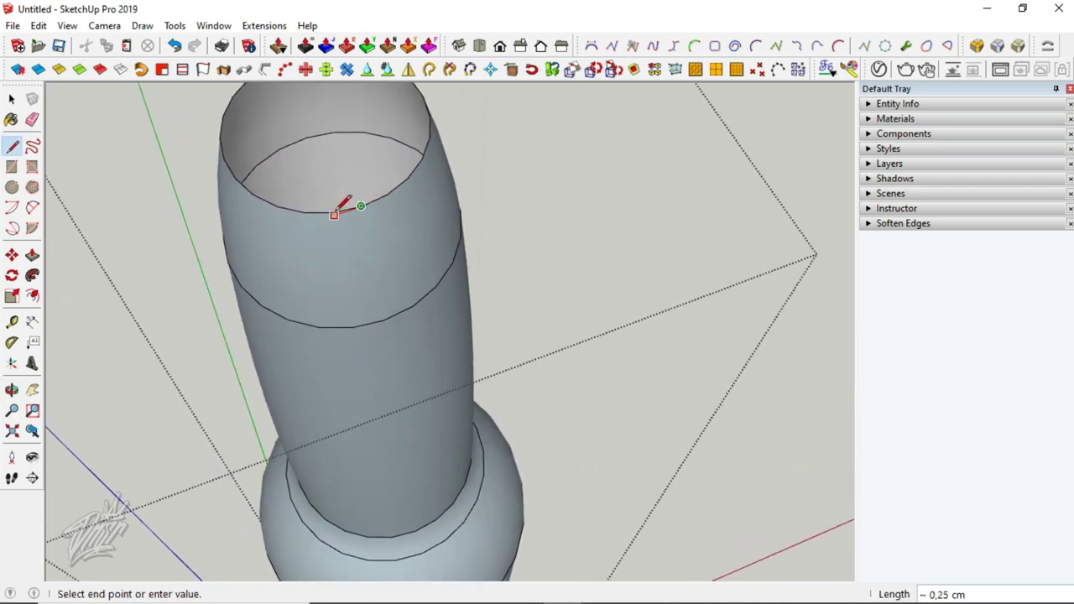
left_click(361, 204)
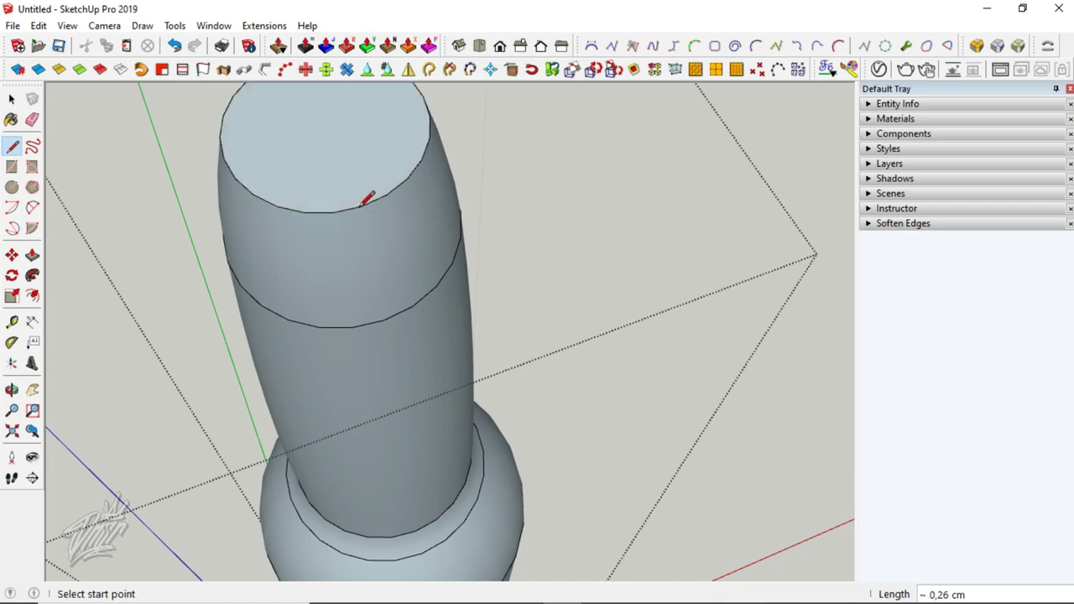
key("space")
triple_click(358, 177)
Step: Reverse all the bottle's faces and delete the temporary top cap face
right_click(358, 177)
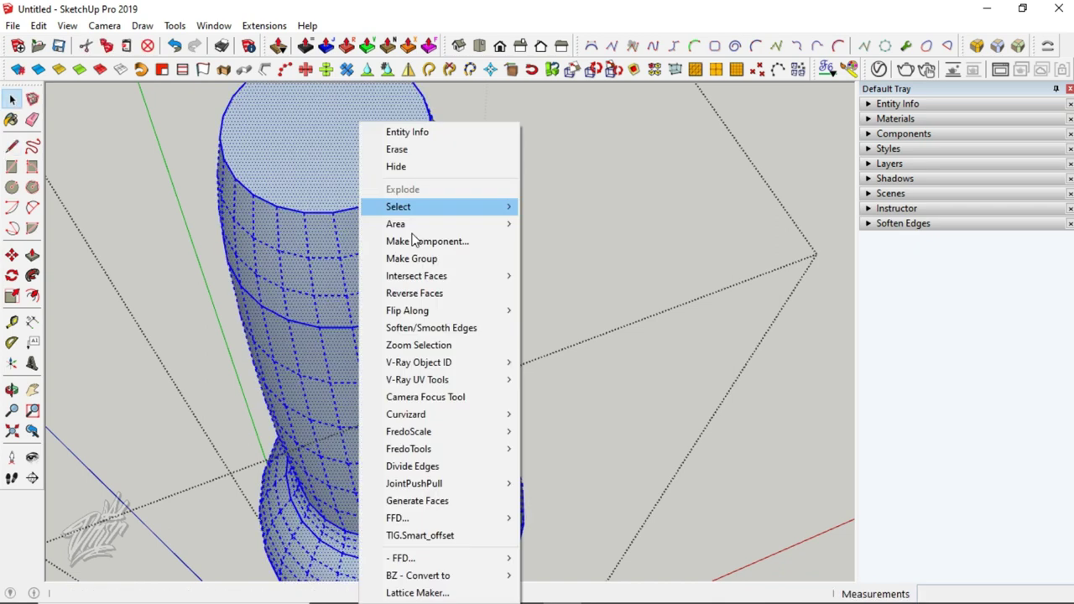
left_click(411, 292)
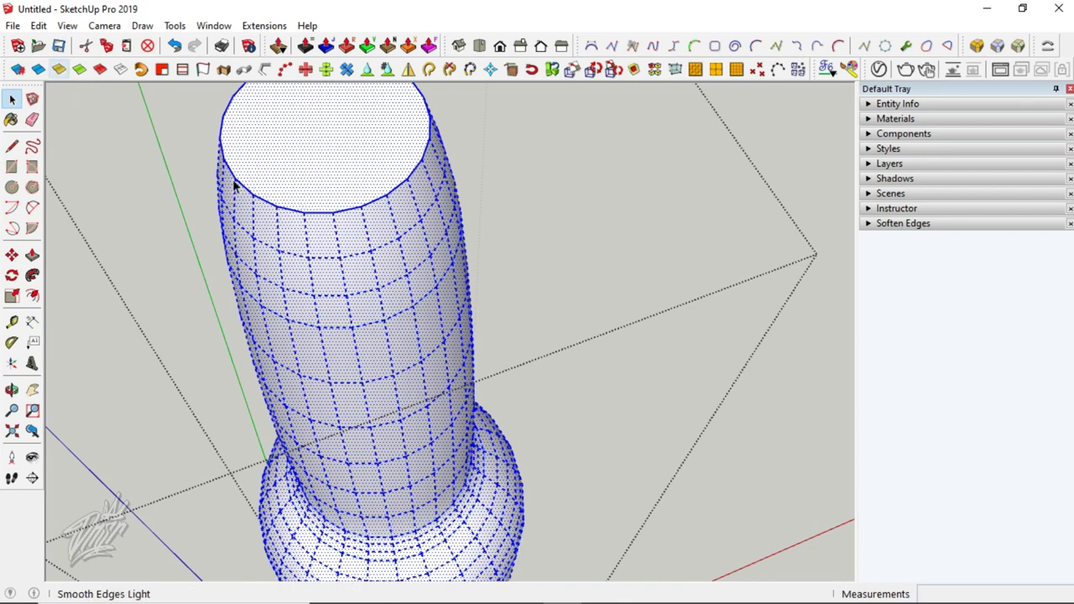
left_click(329, 200)
scroll(331, 197, "down", 3)
middle_click_drag(331, 197, 352, 258)
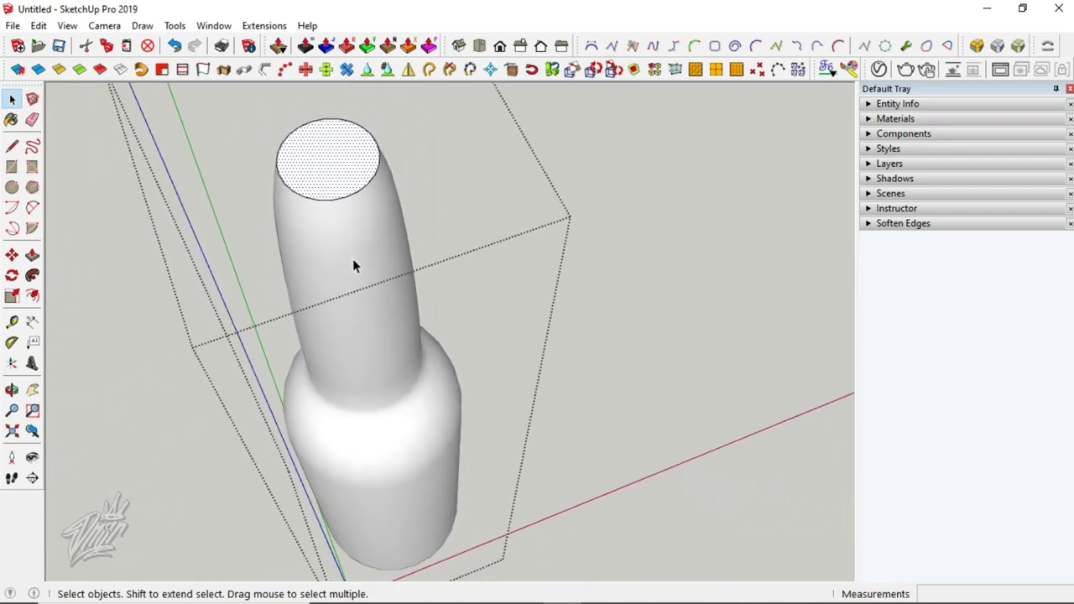
key("Delete")
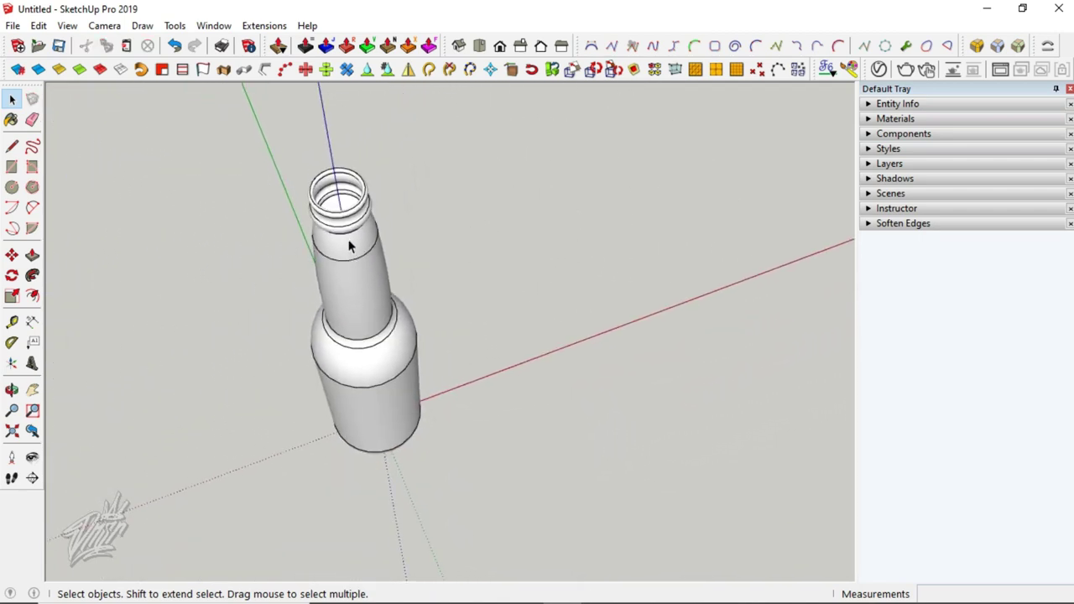
Step: Raise the Soften Edges angle on the whole bottle and check its bottom
triple_click(346, 227)
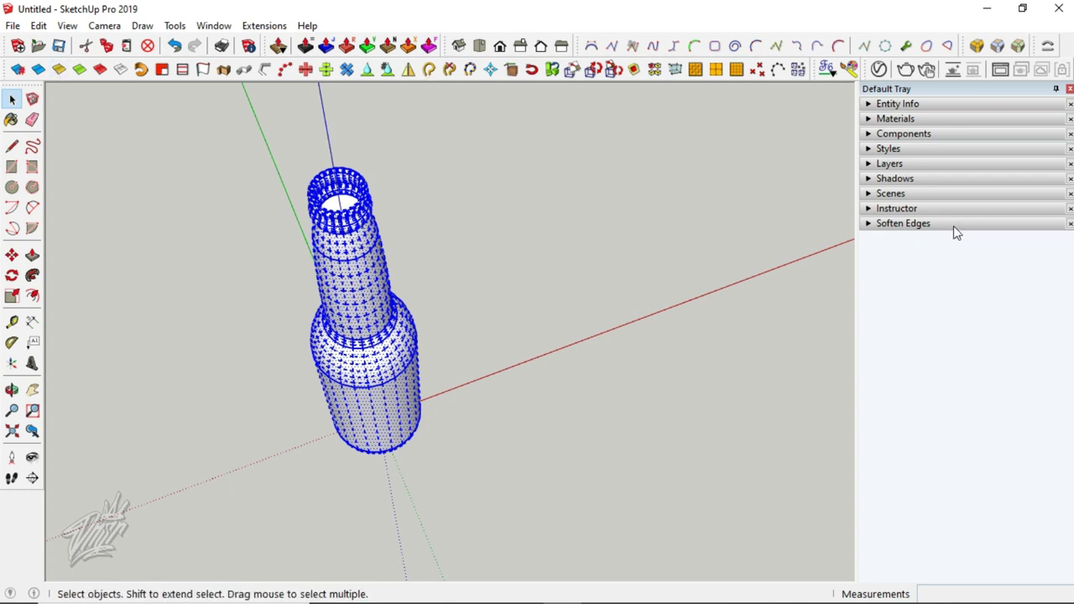
left_click_drag(896, 281, 906, 283)
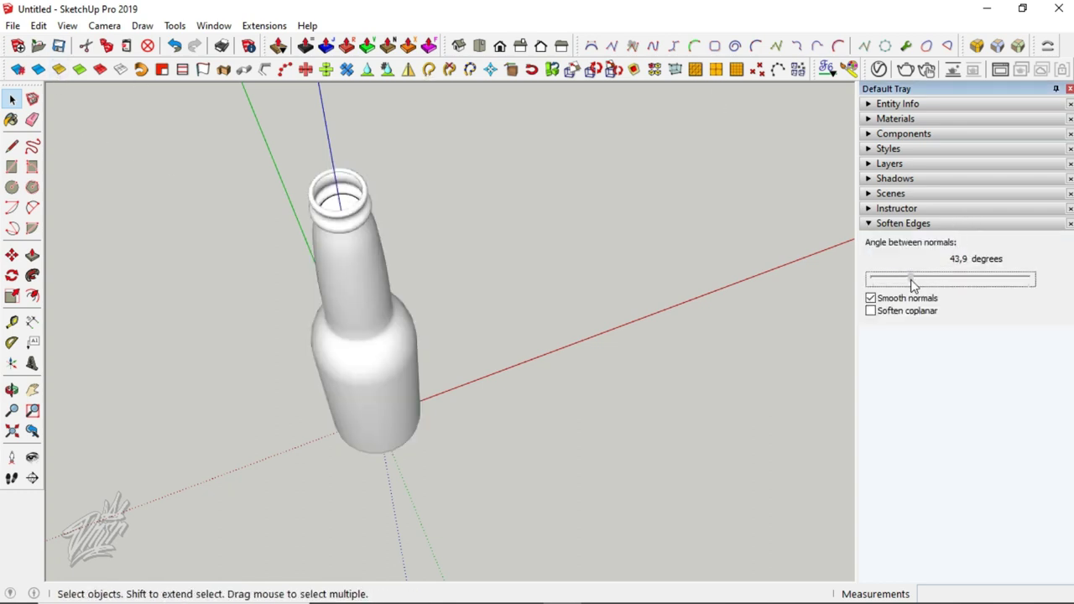
mouse_move(398, 384)
middle_mouse_down()
mouse_move(489, 534)
mouse_move(426, 251)
middle_mouse_up()
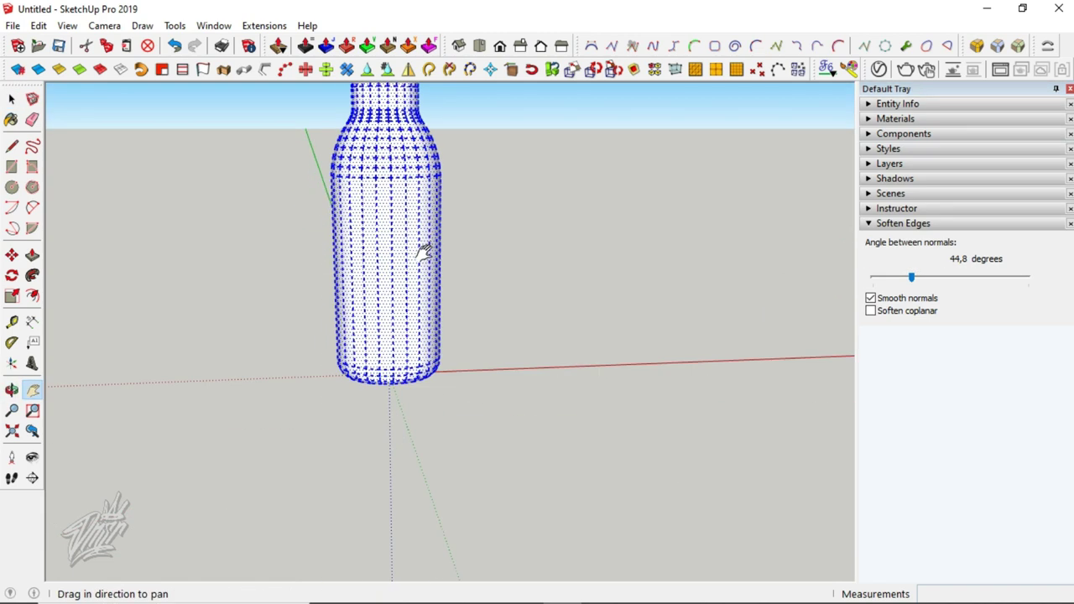
middle_click_drag(398, 357, 388, 376)
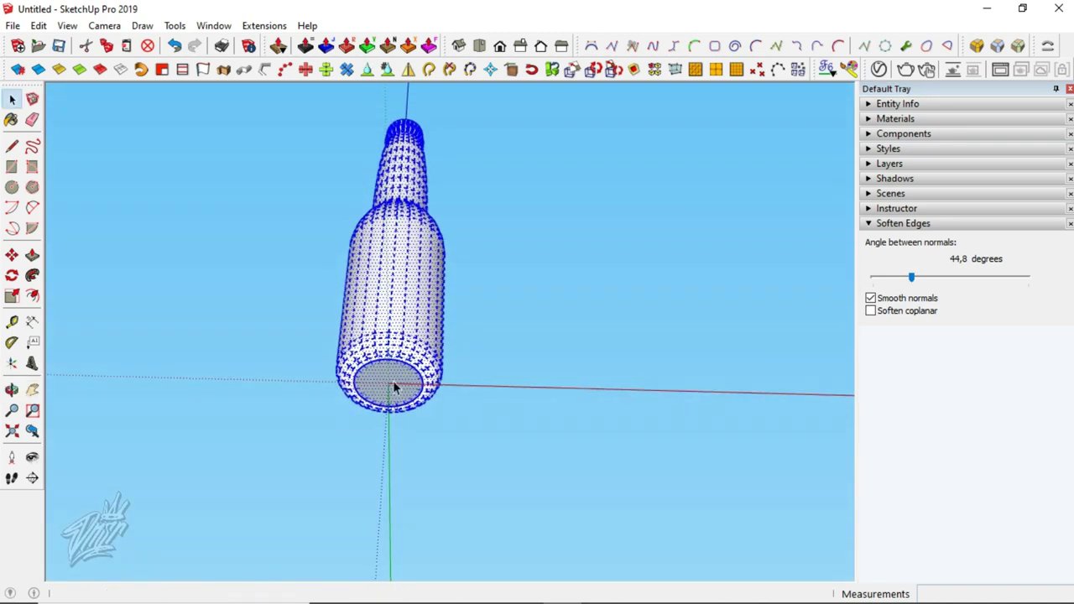
left_click(387, 376)
scroll(385, 369, "up", 2)
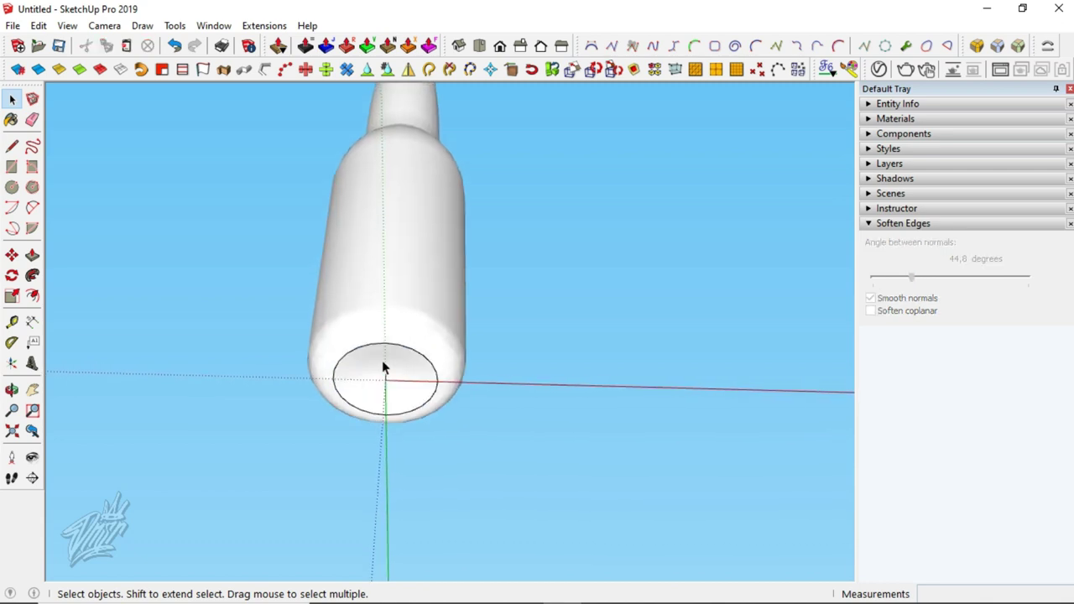
Step: Soften the bottle's edges at 51,2 degrees and toggle hidden geometry
triple_click(382, 334)
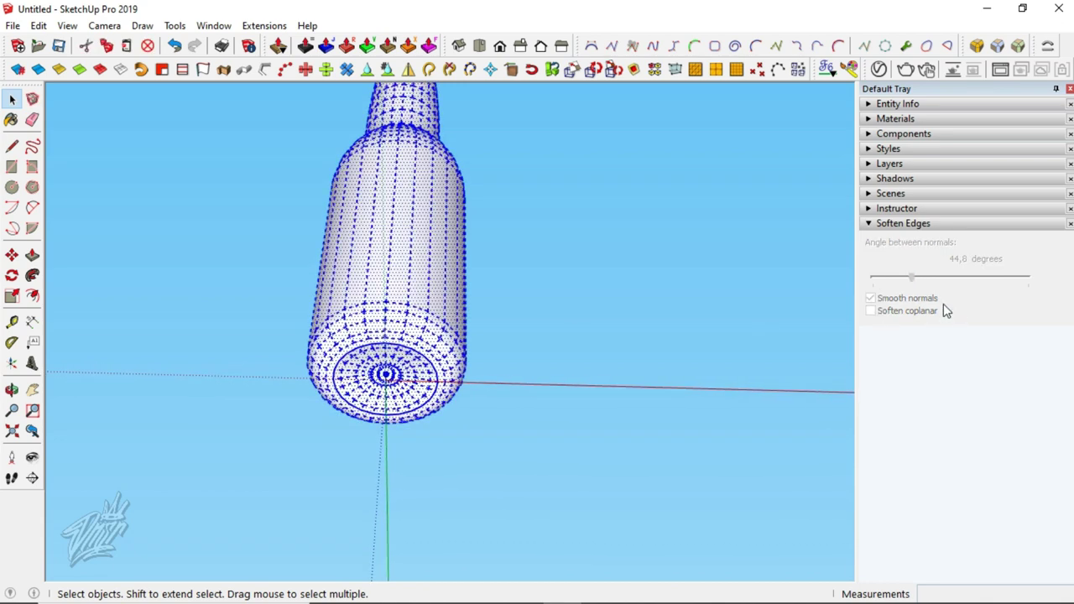
left_click_drag(913, 278, 918, 277)
left_click(537, 364)
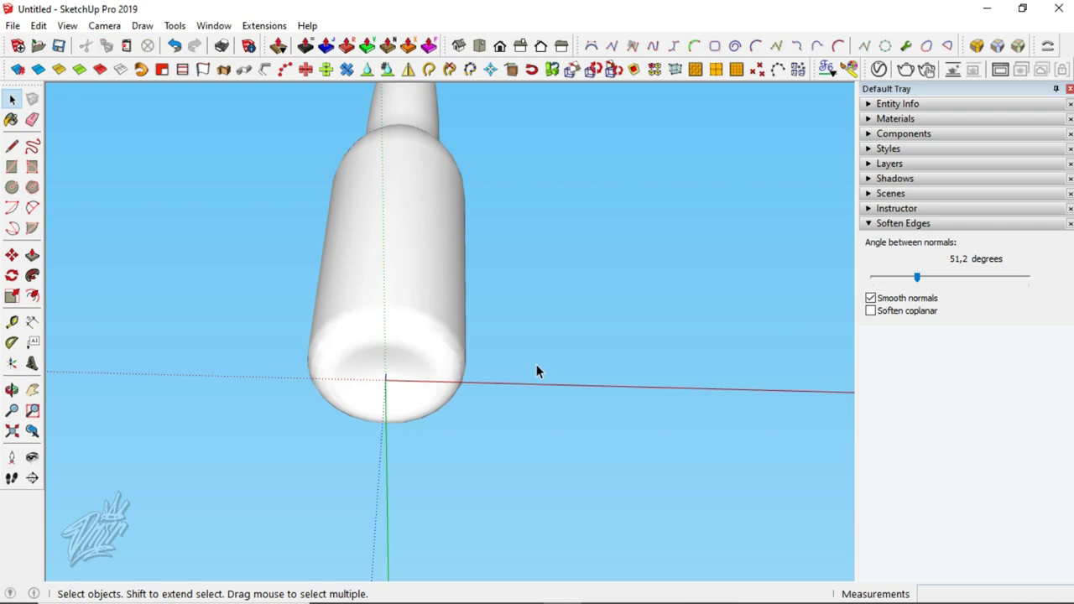
mouse_move(448, 293)
middle_mouse_down()
mouse_move(386, 314)
mouse_move(422, 432)
mouse_move(411, 139)
middle_mouse_up()
key("alt+h")
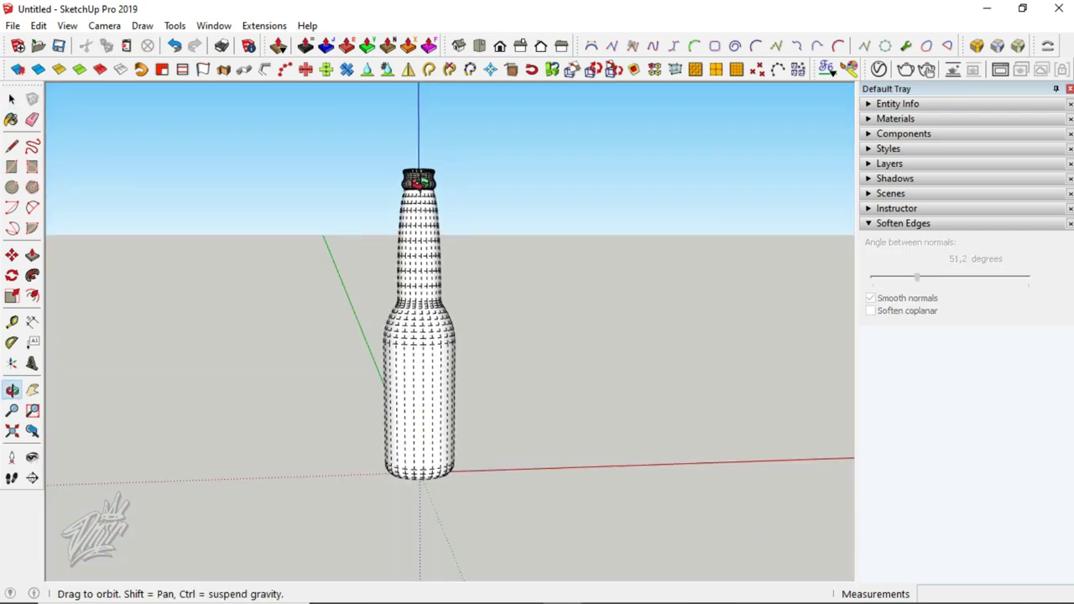
scroll(411, 138, "up", 2)
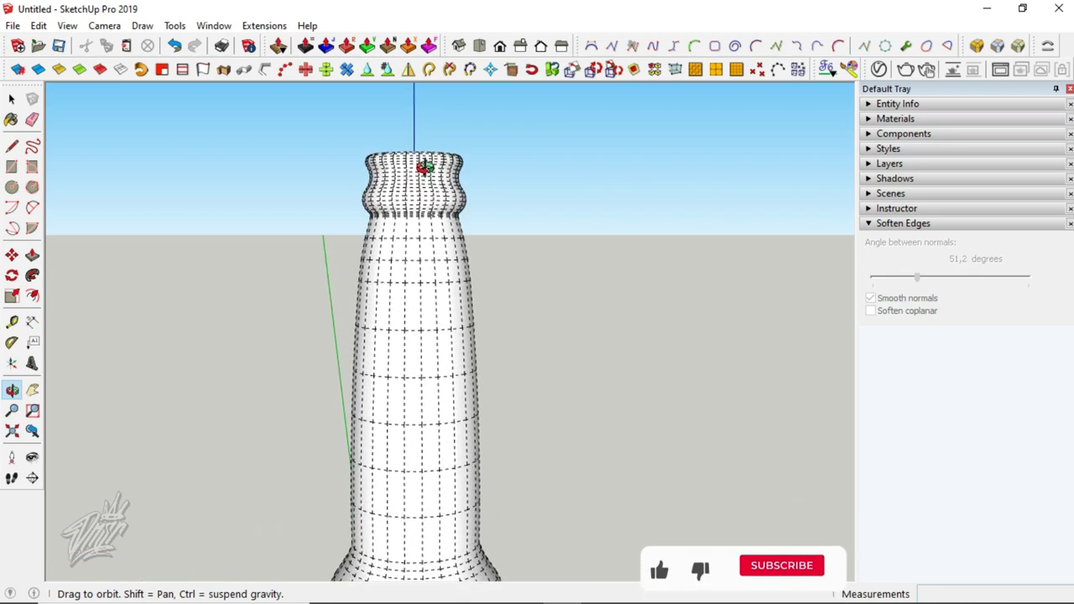
mouse_move(422, 162)
left_mouse_down()
mouse_move(470, 498)
mouse_move(395, 271)
mouse_move(406, 442)
mouse_move(384, 71)
mouse_move(380, 270)
mouse_move(401, 280)
left_mouse_up()
scroll(375, 98, "down", 3)
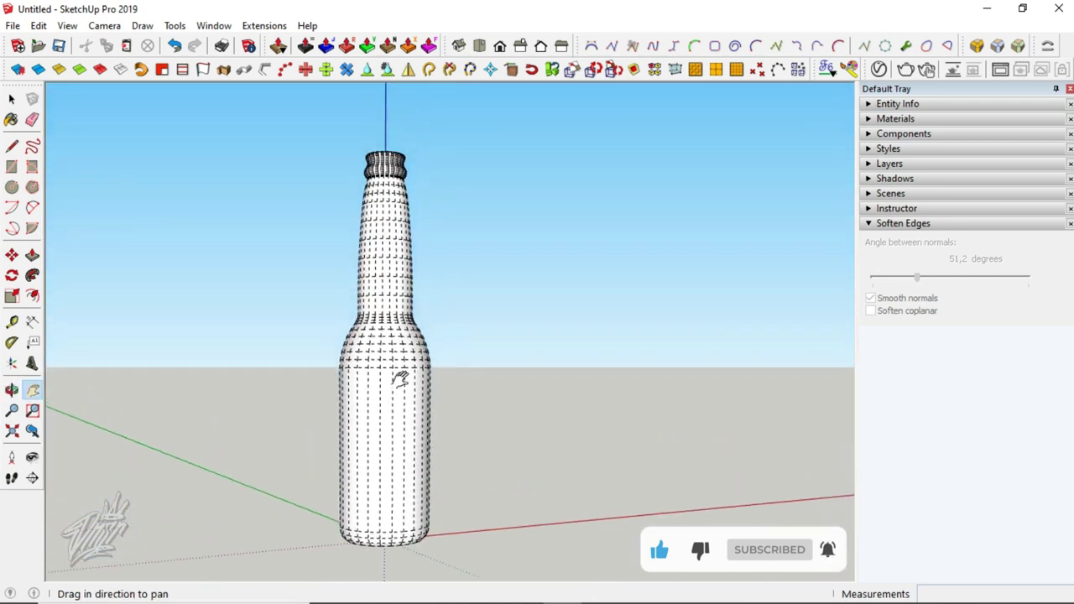